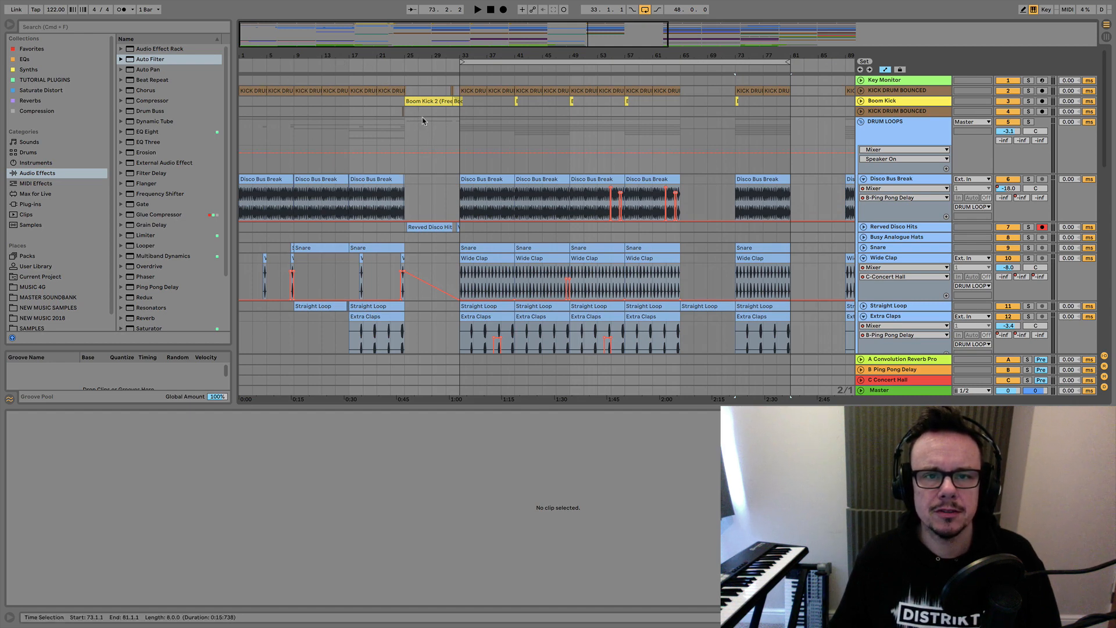
# Look over the arrangement's drum, bass, chord and vocal tracks, folding the DRUM LOOPS group for an overview.
pyautogui.scroll(-4, 442, 224)
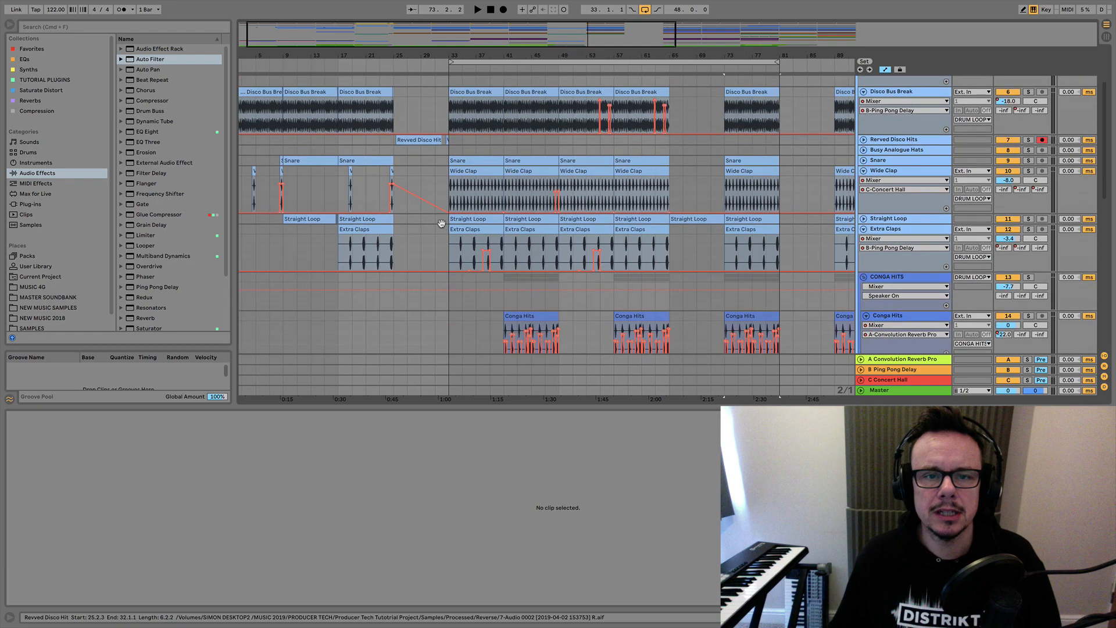
pyautogui.scroll(4, 442, 224)
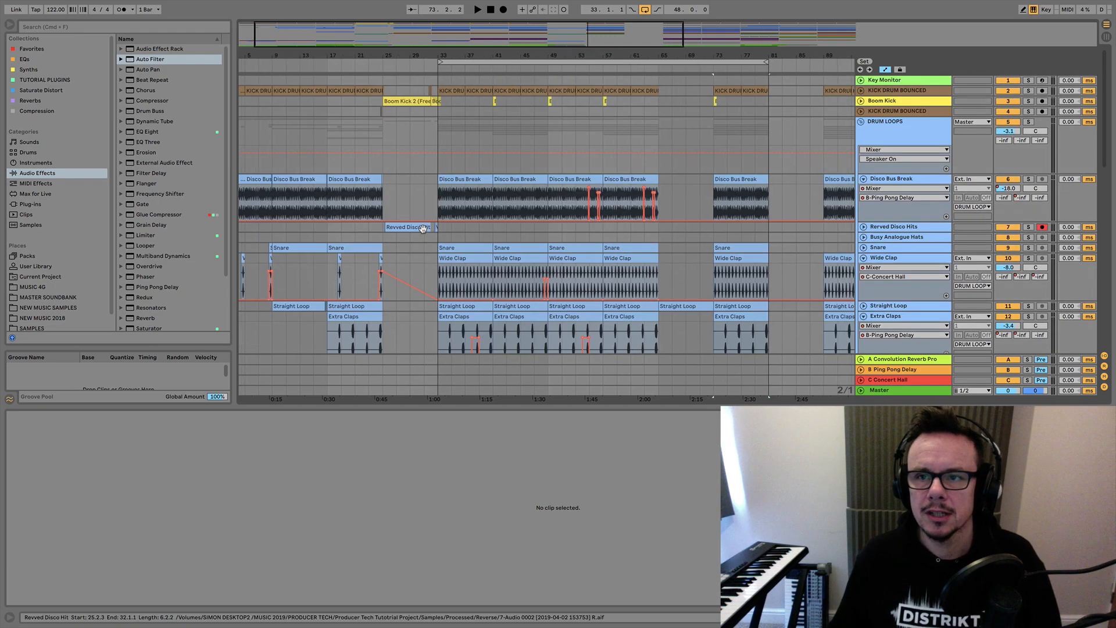
pyautogui.scroll(-10, 423, 226)
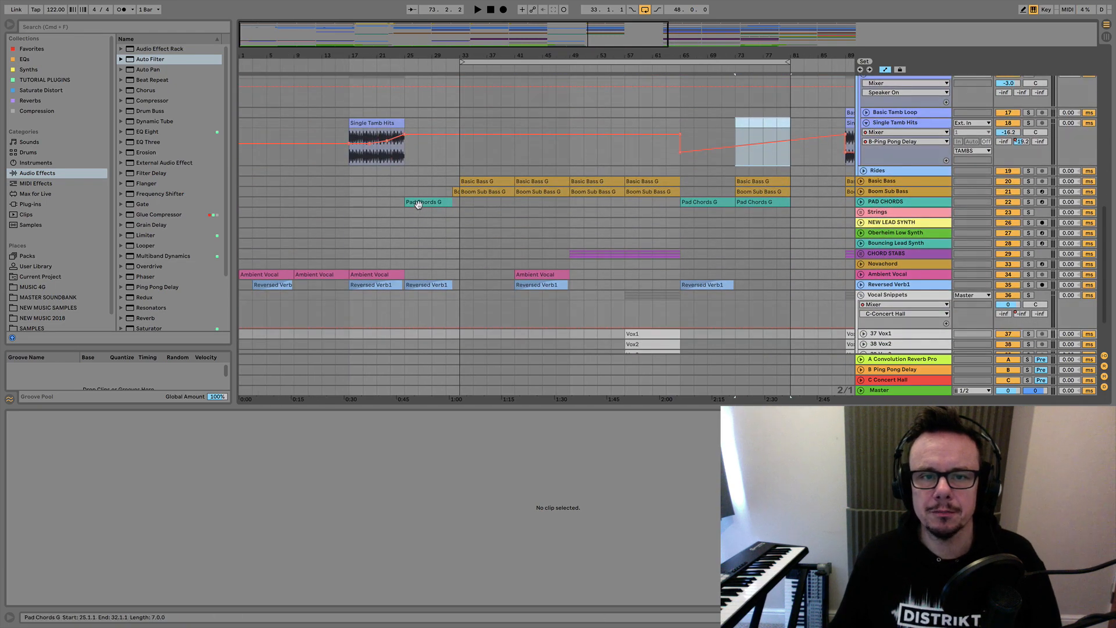
pyautogui.scroll(10, 419, 206)
pyautogui.click(862, 122)
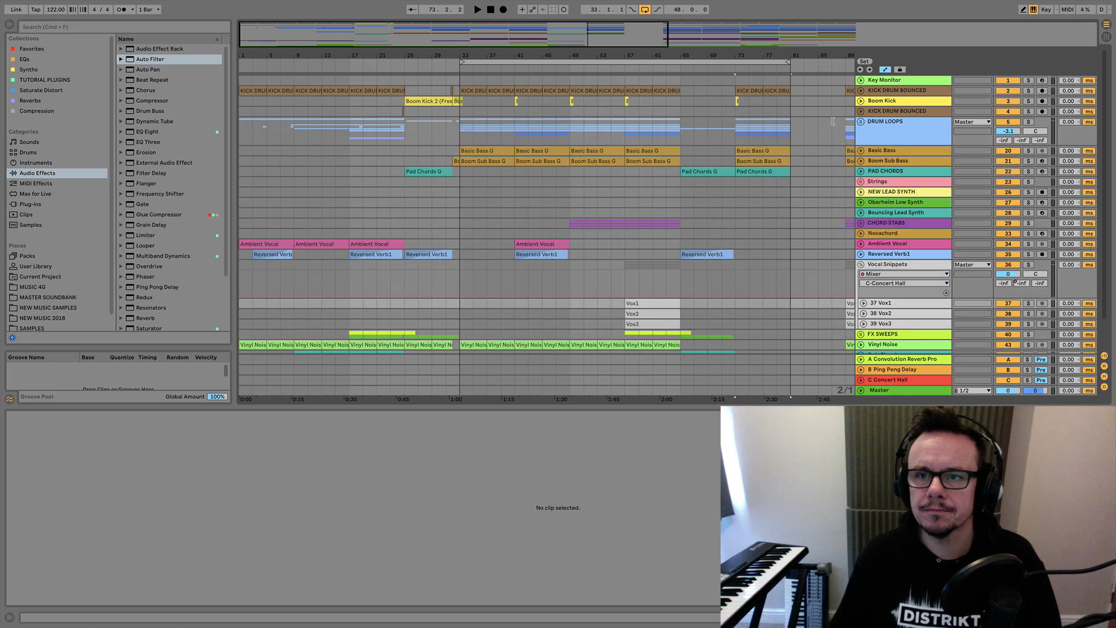
pyautogui.hscroll(5, 471, 124)
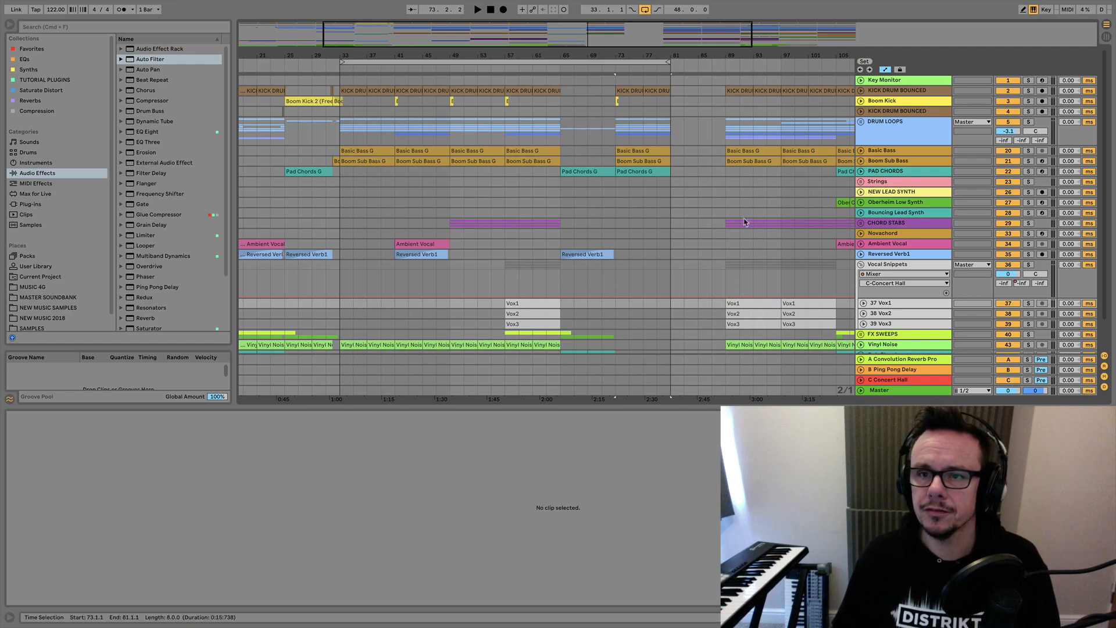
# Unfold the DRUM LOOPS group and collapse its Disco Bus Break, Wide Clap and Extra Claps tracks and the CONGA HITS group.
pyautogui.click(861, 122)
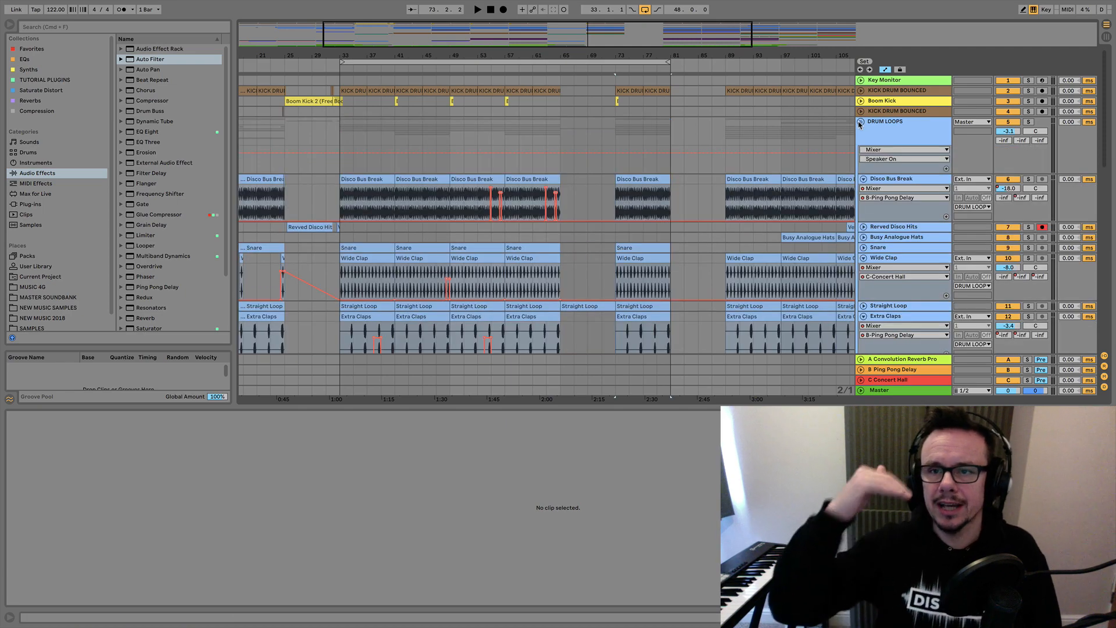
pyautogui.click(864, 179)
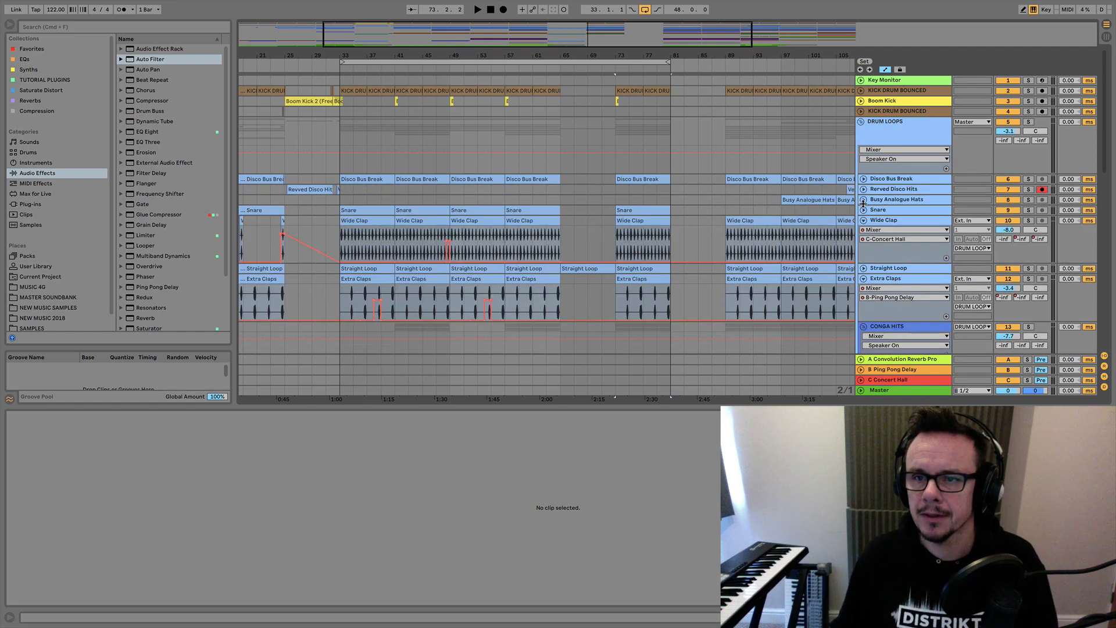
pyautogui.click(863, 220)
pyautogui.click(864, 241)
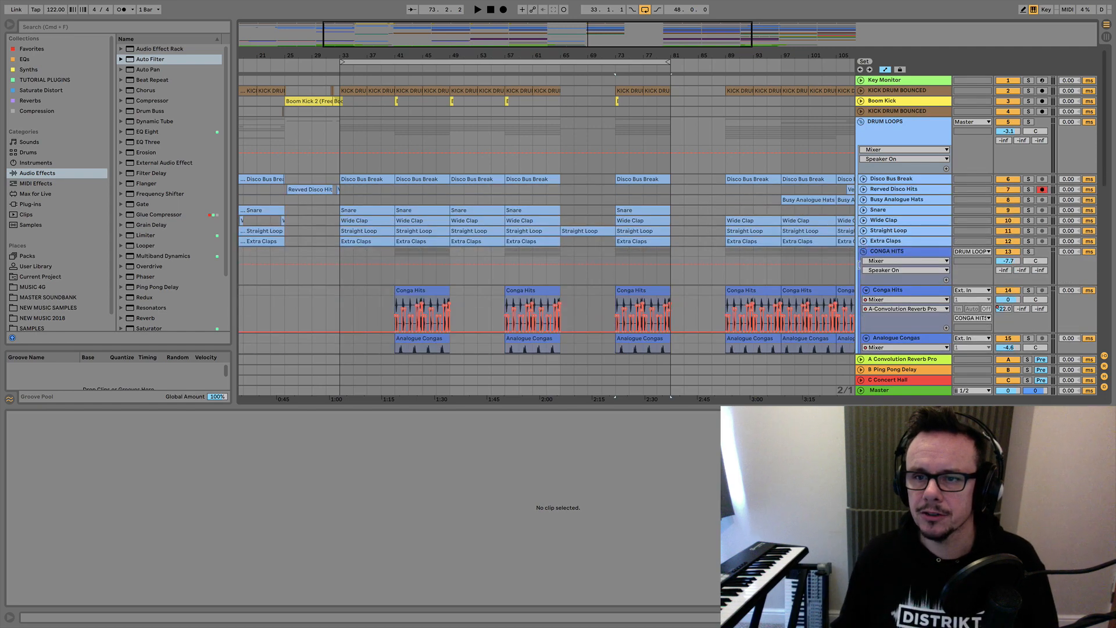
pyautogui.click(864, 253)
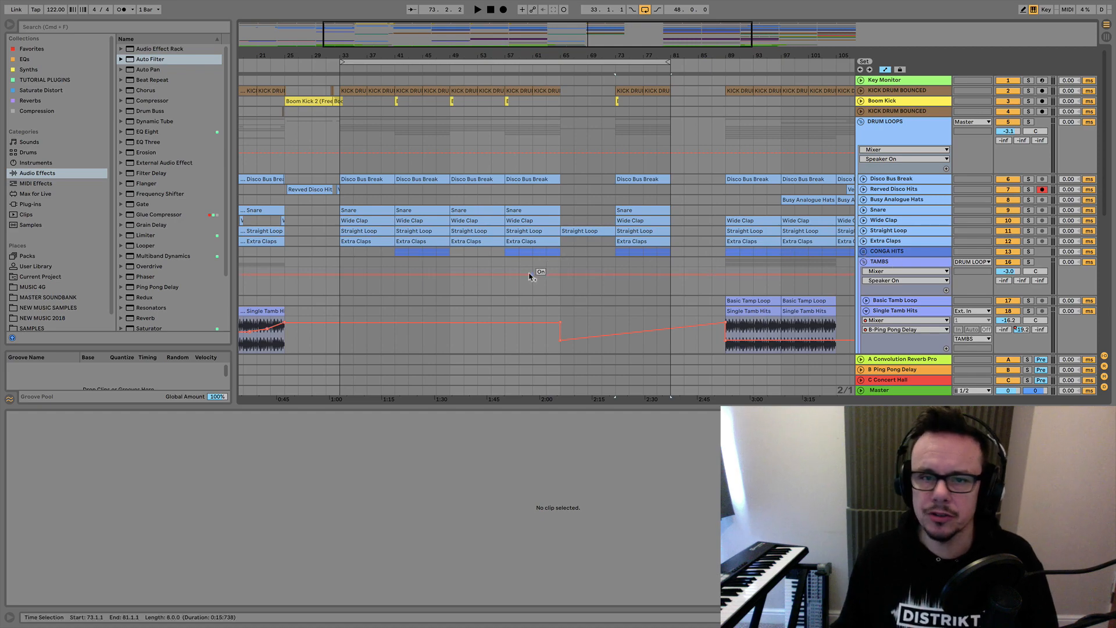
# Review the tracks below the drums, selecting the Ambient Vocal and Reversed Verb1 tracks.
pyautogui.scroll(-5, 531, 275)
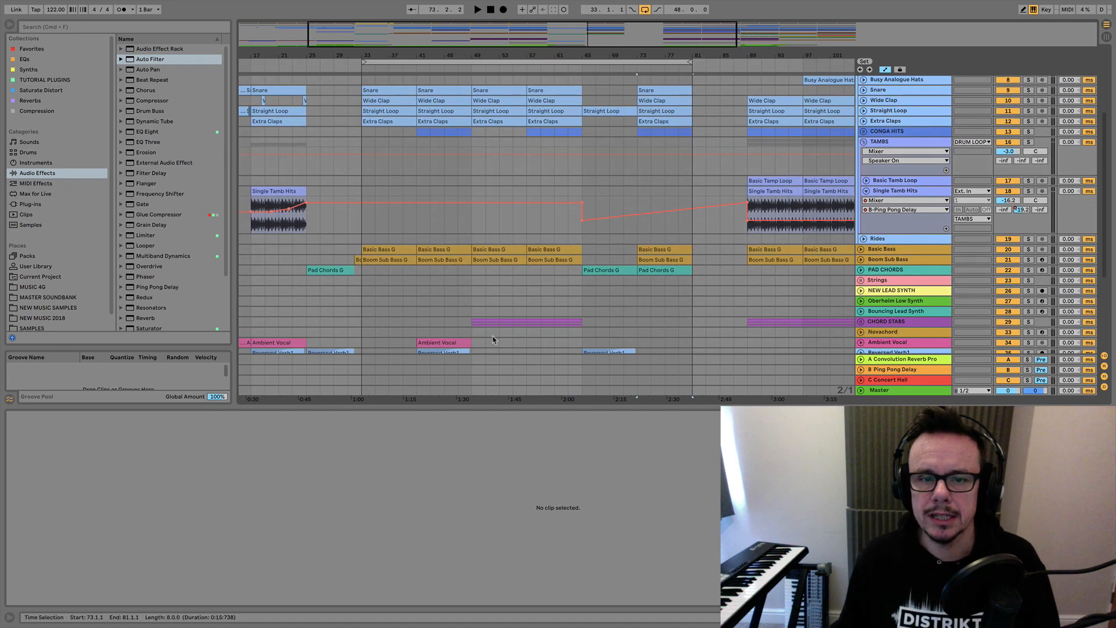
pyautogui.scroll(-3, 583, 310)
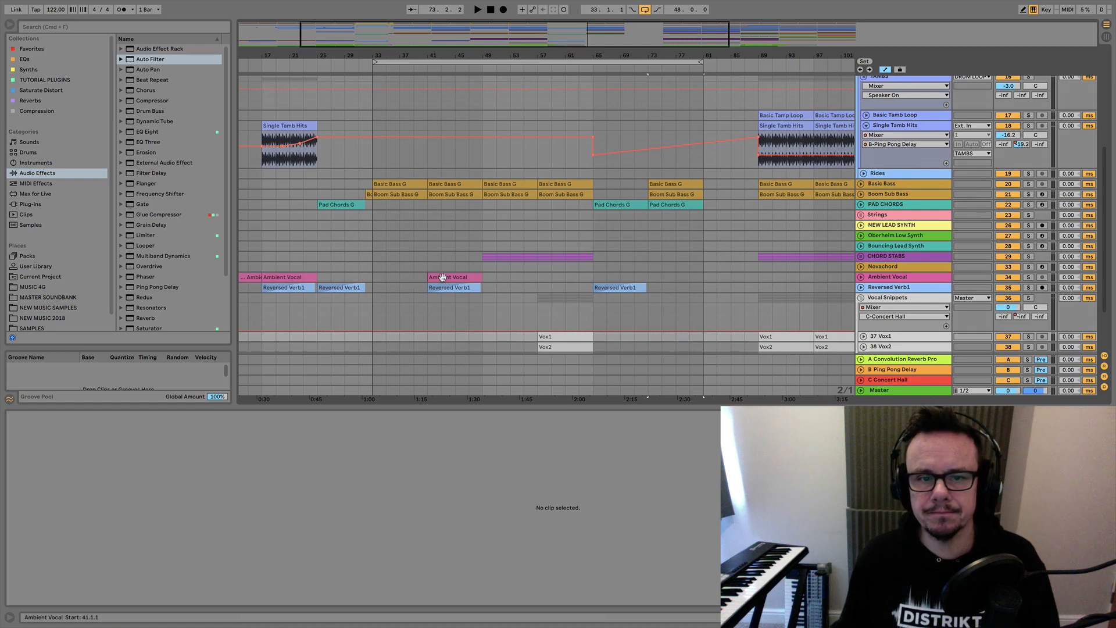
pyautogui.click(885, 279)
pyautogui.click(877, 289)
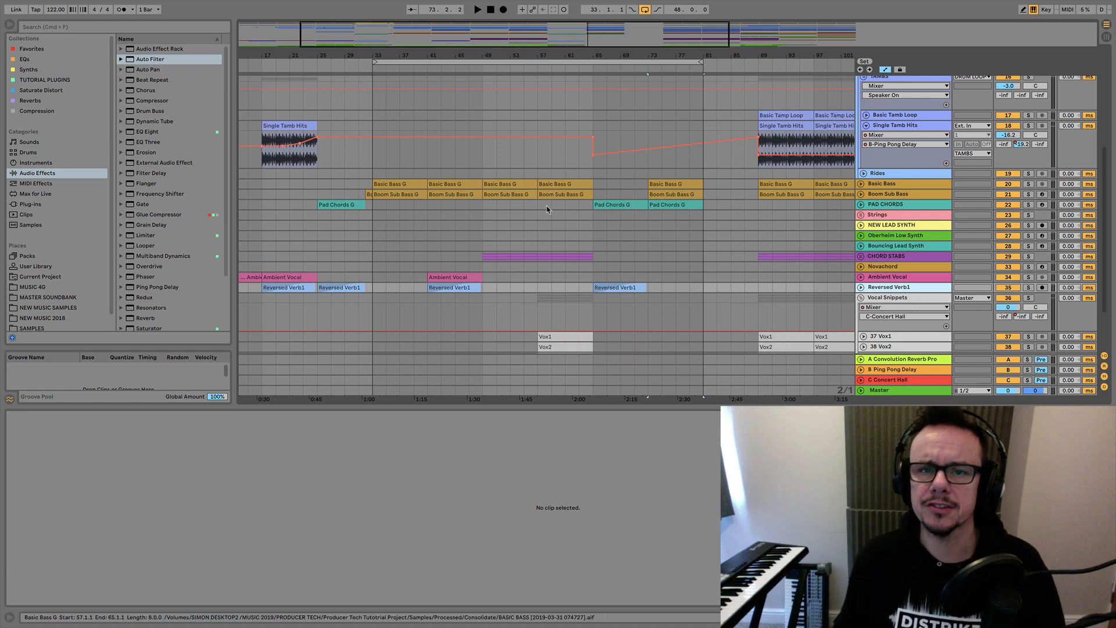
pyautogui.scroll(-2, 545, 229)
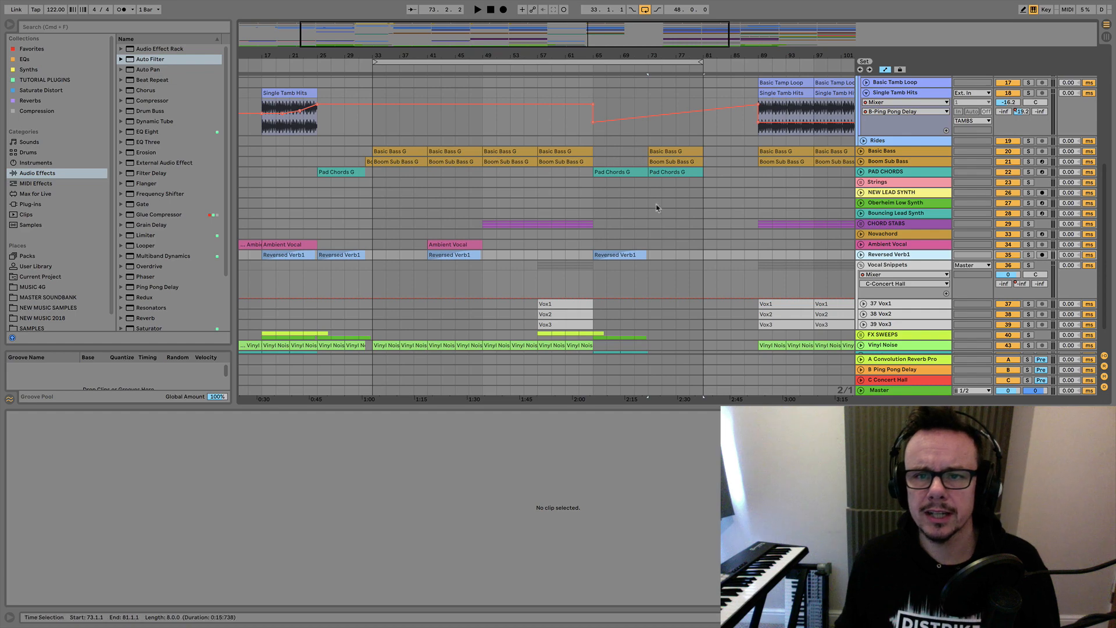
# Set the loop region to the Pad Chords G clip that starts at bar 65.
pyautogui.scroll(6, 657, 208)
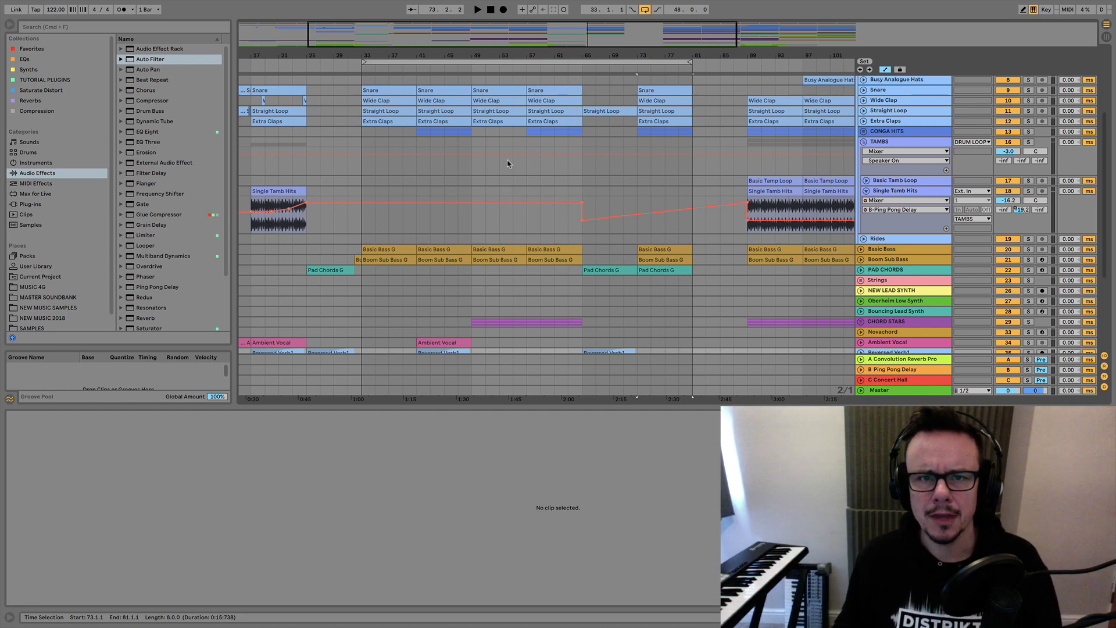
pyautogui.scroll(-3, 508, 164)
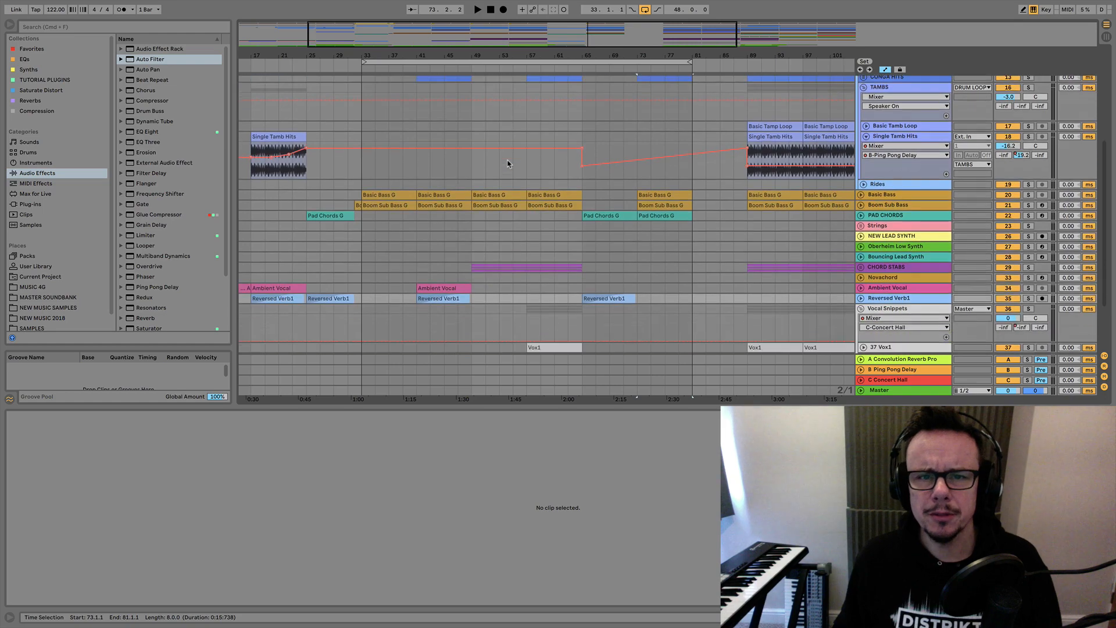
pyautogui.click(605, 216)
pyautogui.press('super+l')
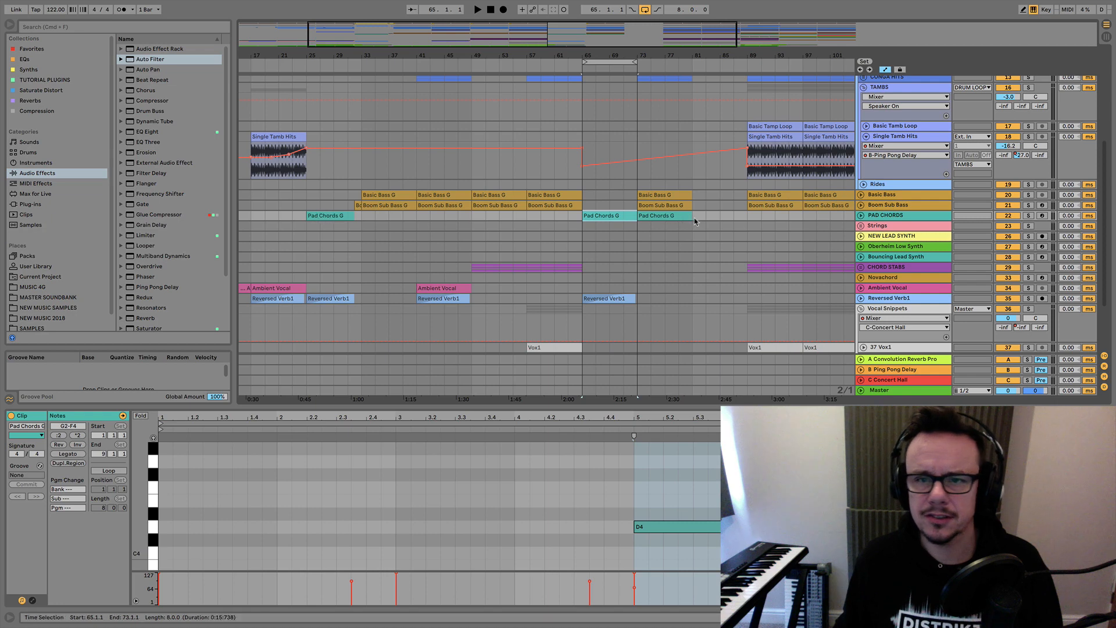
# Play the first break from the Pad Chords G clip at bar 25 and stop after a few bars.
pyautogui.click(329, 215)
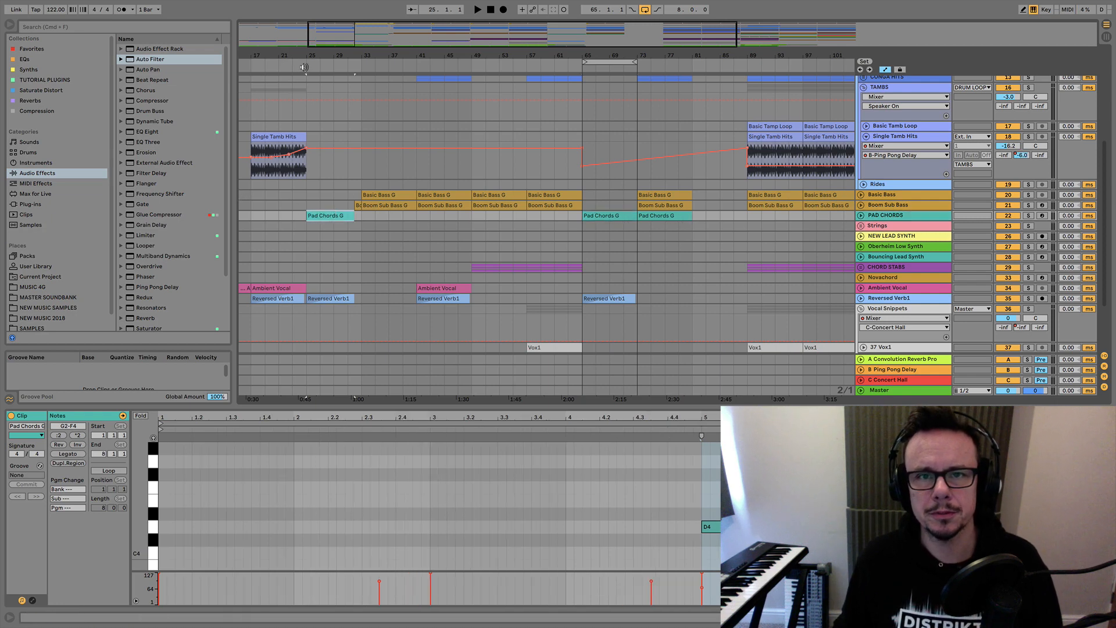
pyautogui.click(305, 67)
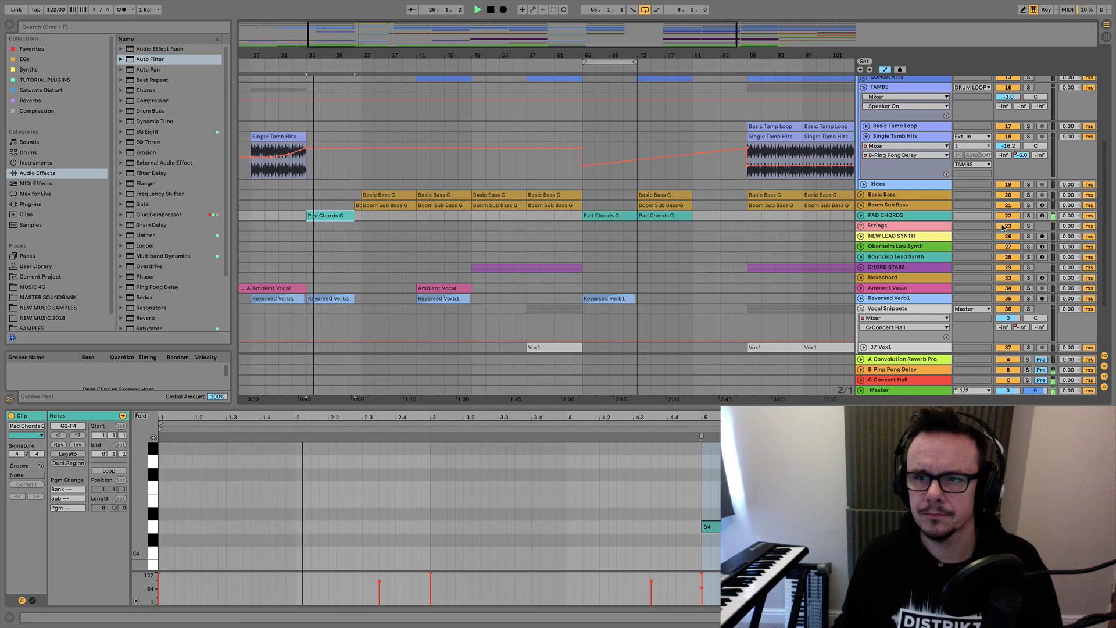
pyautogui.scroll(10, 696, 242)
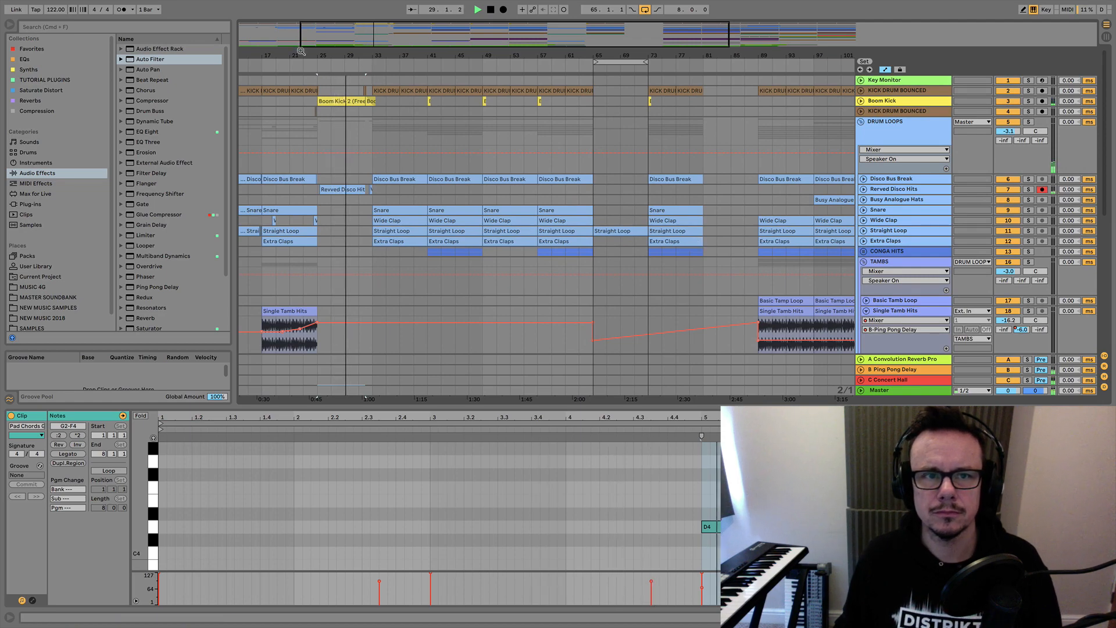
pyautogui.press('space')
# Copy the KICK DRUM BOUNCED and Boom Kick clips from bar 25 to bar 65, and delete the copied reversed kick at the end.
pyautogui.moveTo(301, 52); pyautogui.dragTo(300, 88)
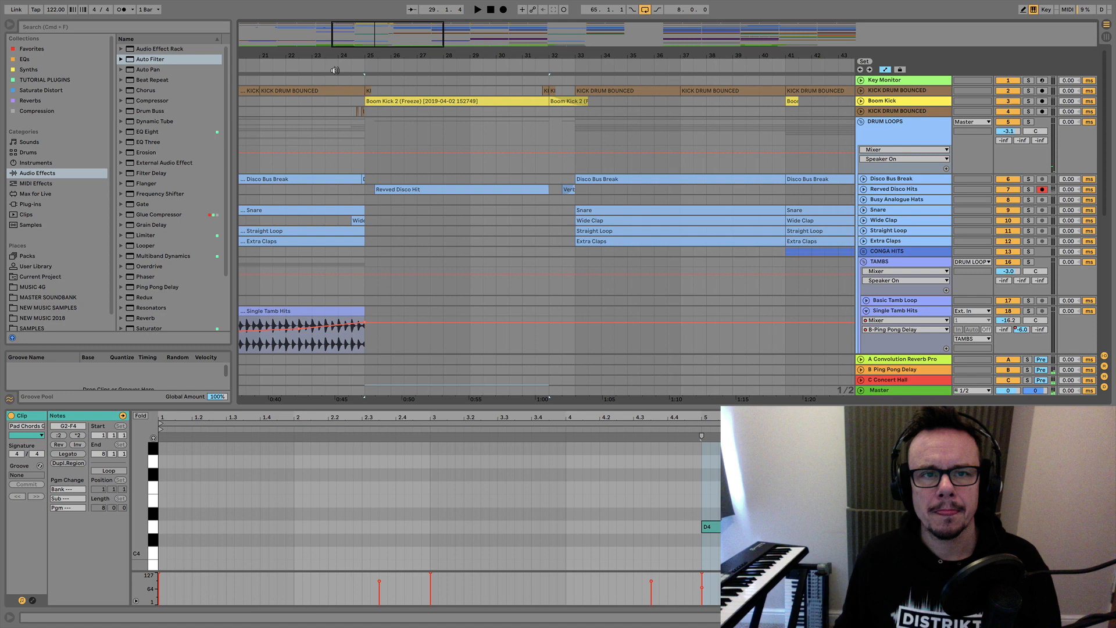
pyautogui.click(368, 91)
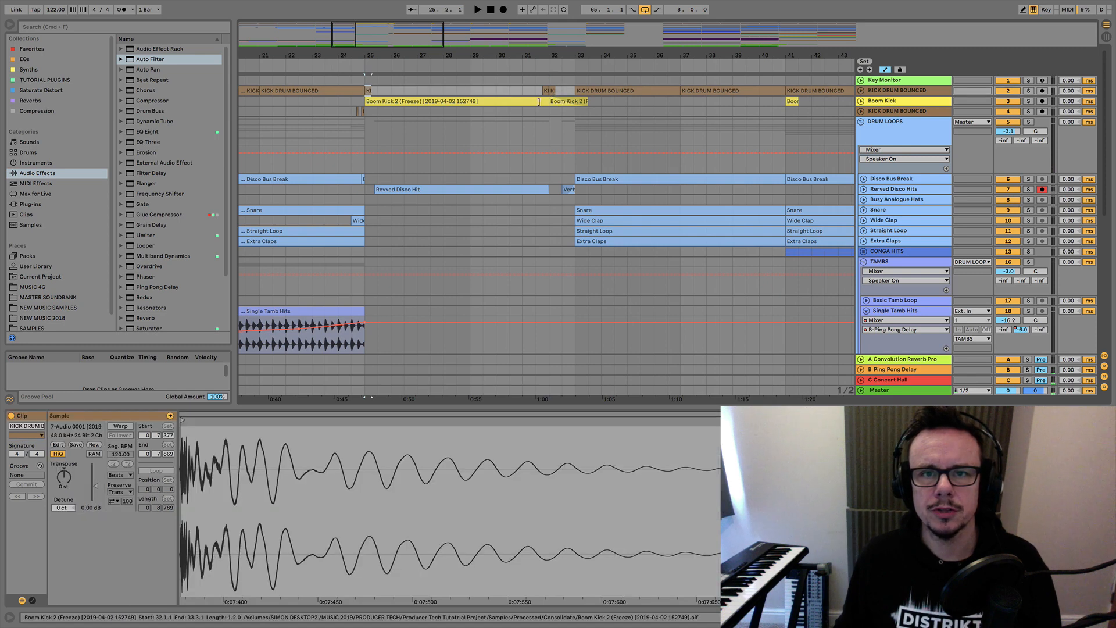
pyautogui.keyDown('shift'); pyautogui.click(511, 100); pyautogui.keyUp('shift')
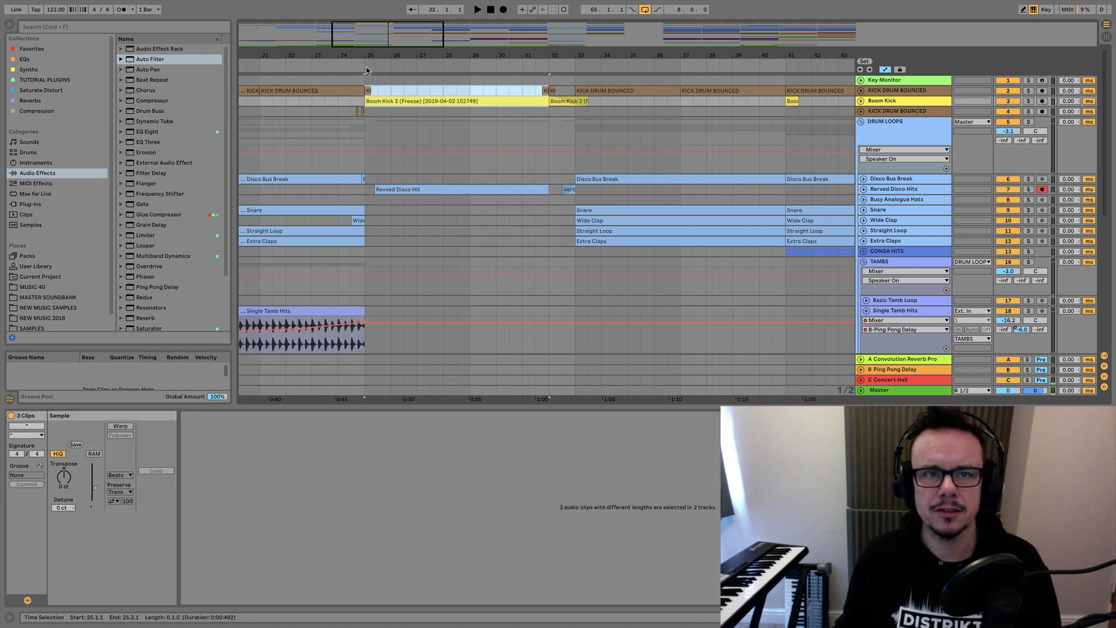
pyautogui.moveTo(379, 58); pyautogui.dragTo(285, 52)
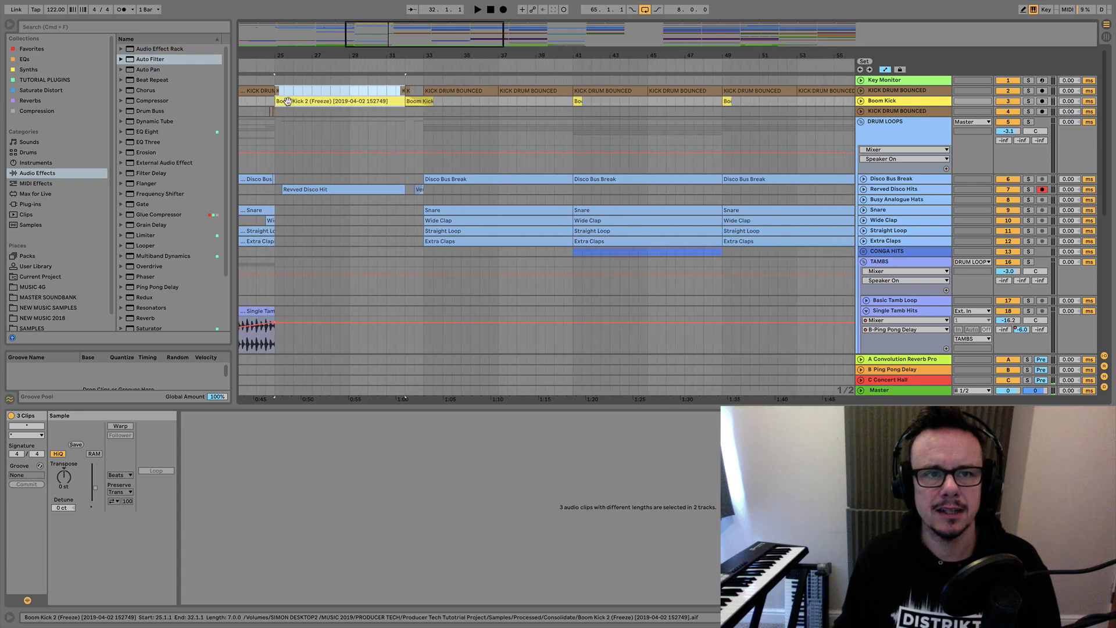
pyautogui.keyDown('alt'); pyautogui.moveTo(289, 101); pyautogui.dragTo(710, 104); pyautogui.keyUp('alt')
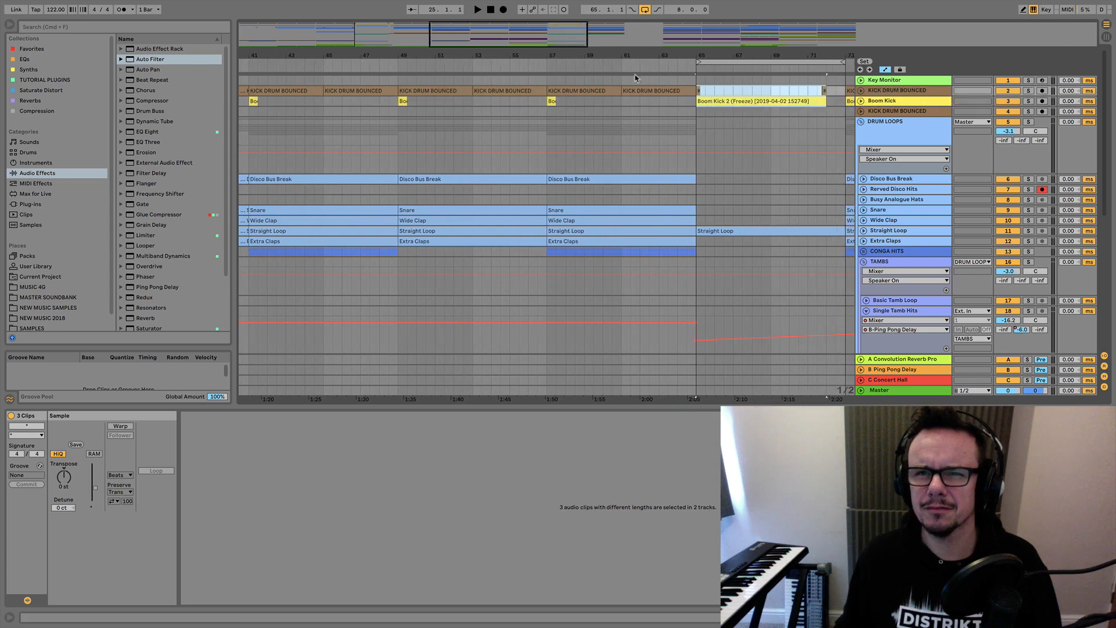
pyautogui.click(824, 89)
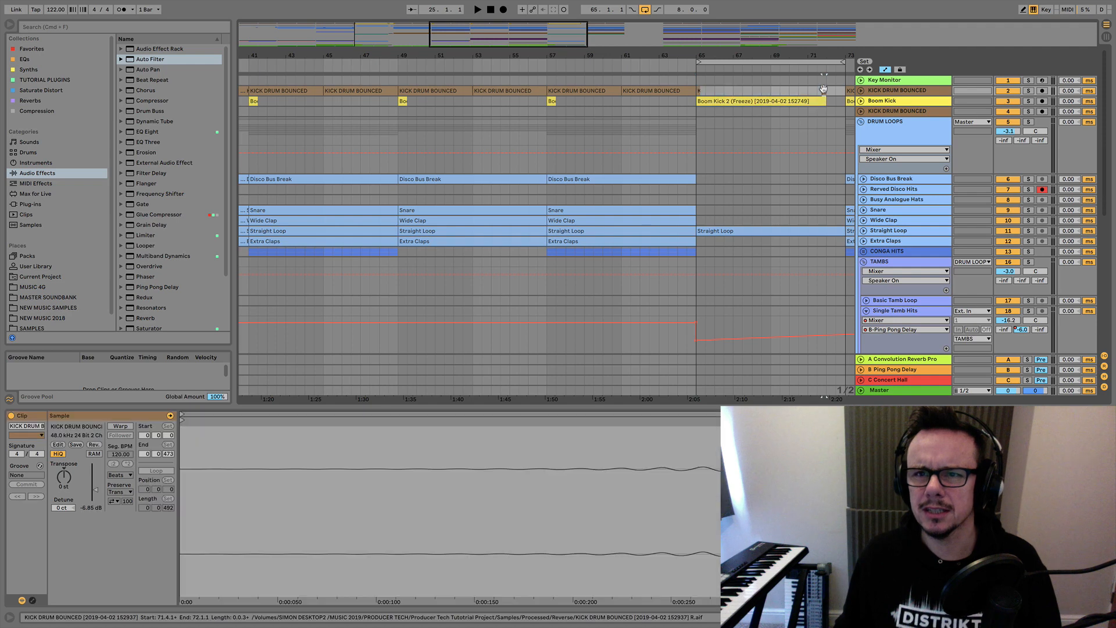
pyautogui.press('Delete')
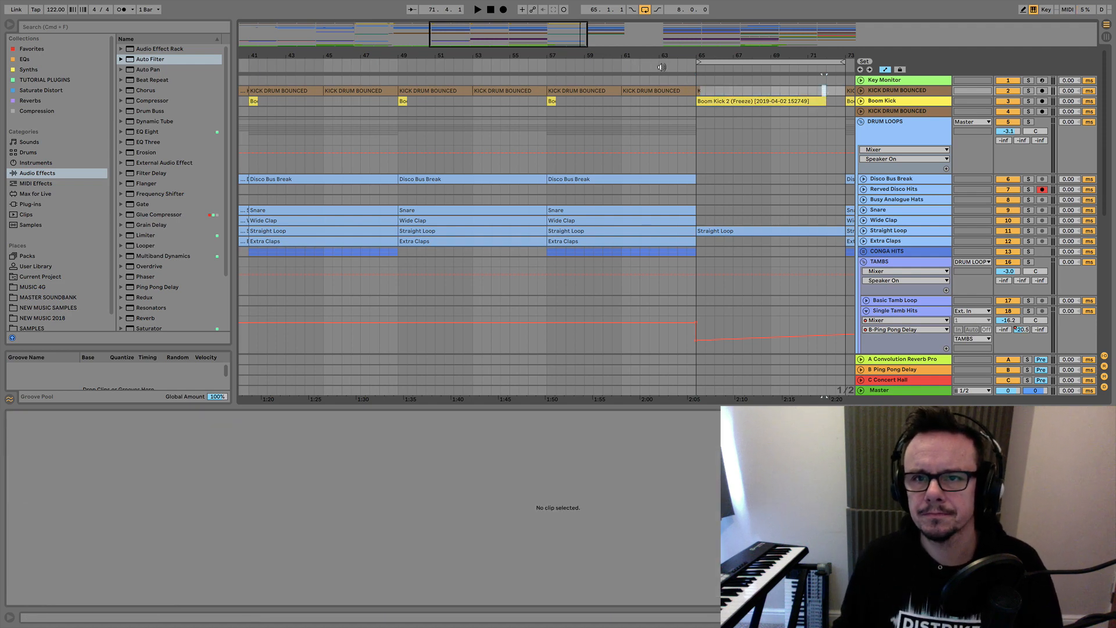
# Inspect the Straight Loop and Pad Chords G clips at bar 65 and play the second break.
pyautogui.hscroll(5, 688, 167)
pyautogui.scroll(-3, 689, 167)
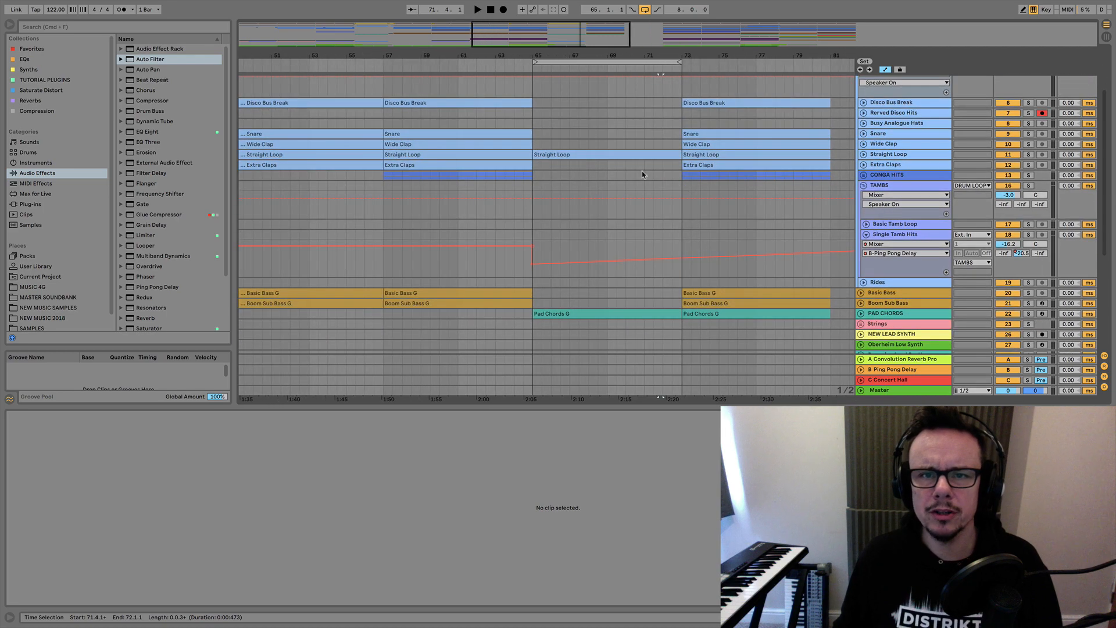
pyautogui.click(571, 154)
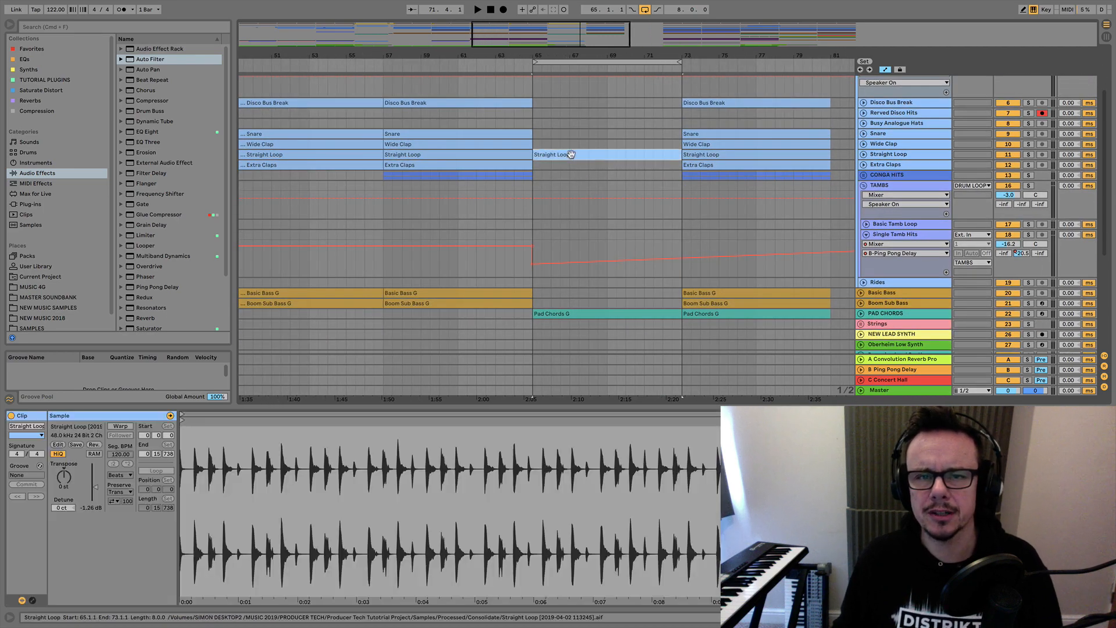
pyautogui.rightClick(572, 312)
pyautogui.click(549, 317)
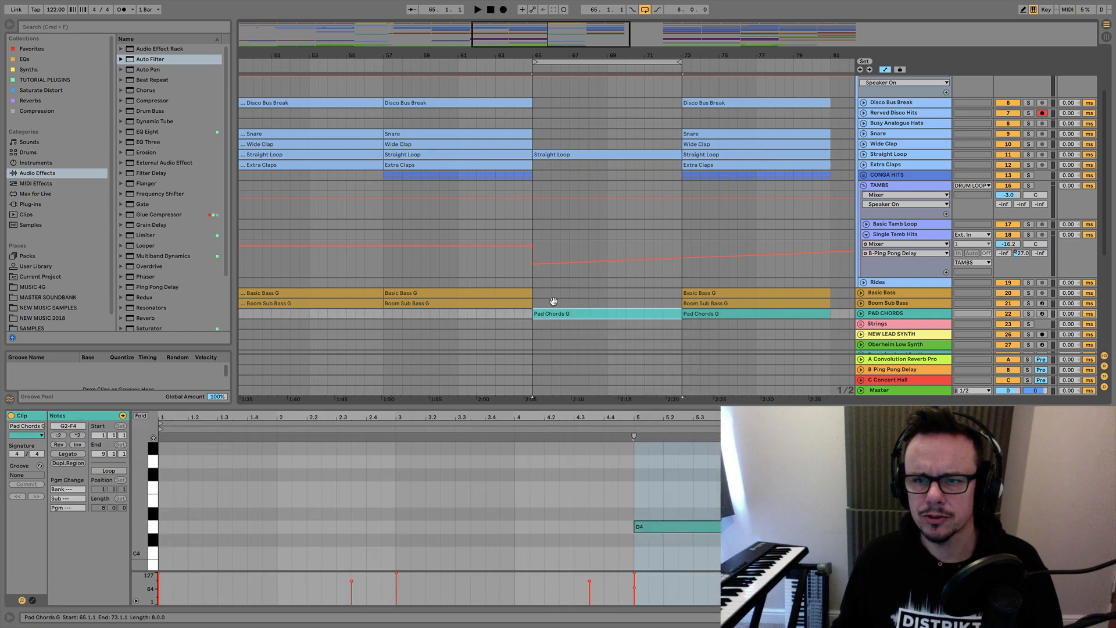
pyautogui.scroll(3, 567, 254)
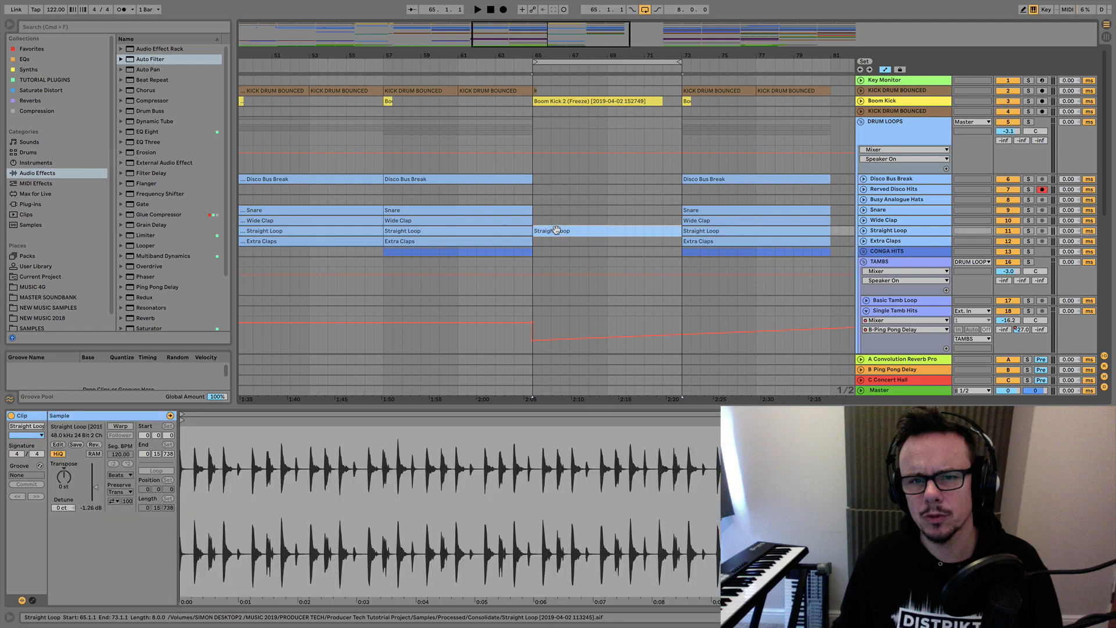
pyautogui.click(557, 231)
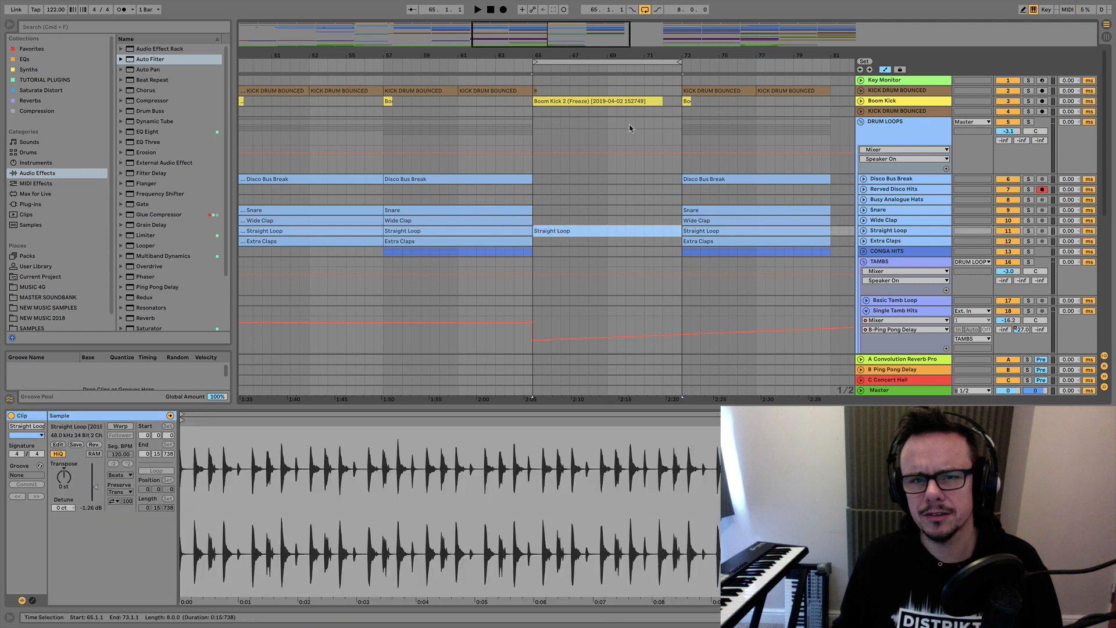
pyautogui.click(508, 61)
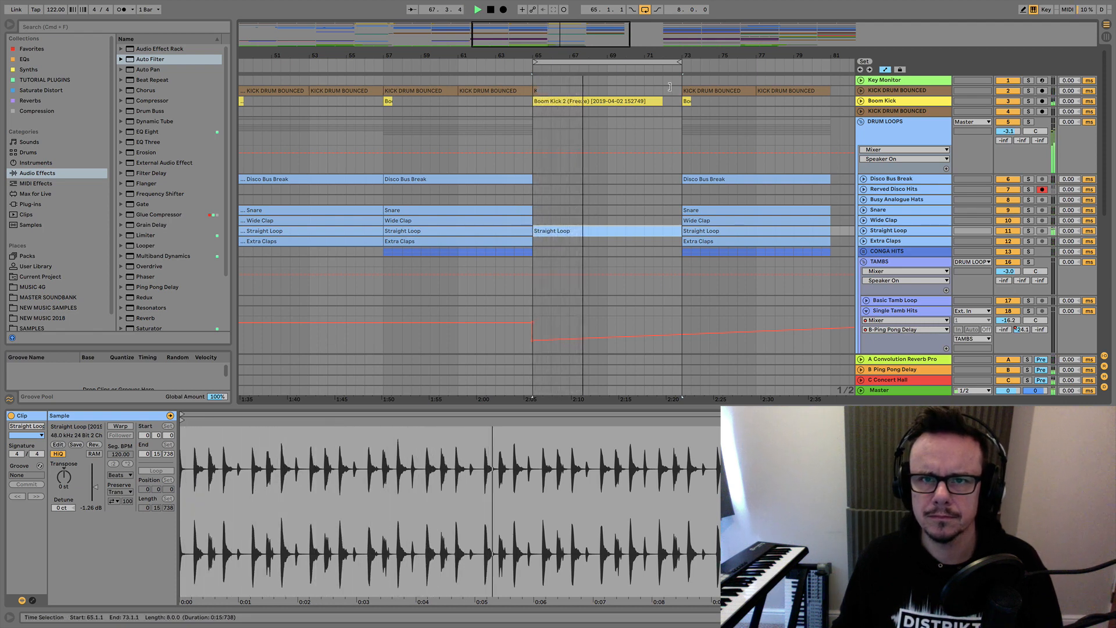
# Extend the loop starting at bar 65 to 16 bars during playback, and unfold the Dub Chord track after stopping.
pyautogui.moveTo(681, 63); pyautogui.dragTo(835, 72)
pyautogui.scroll(-5, 605, 228)
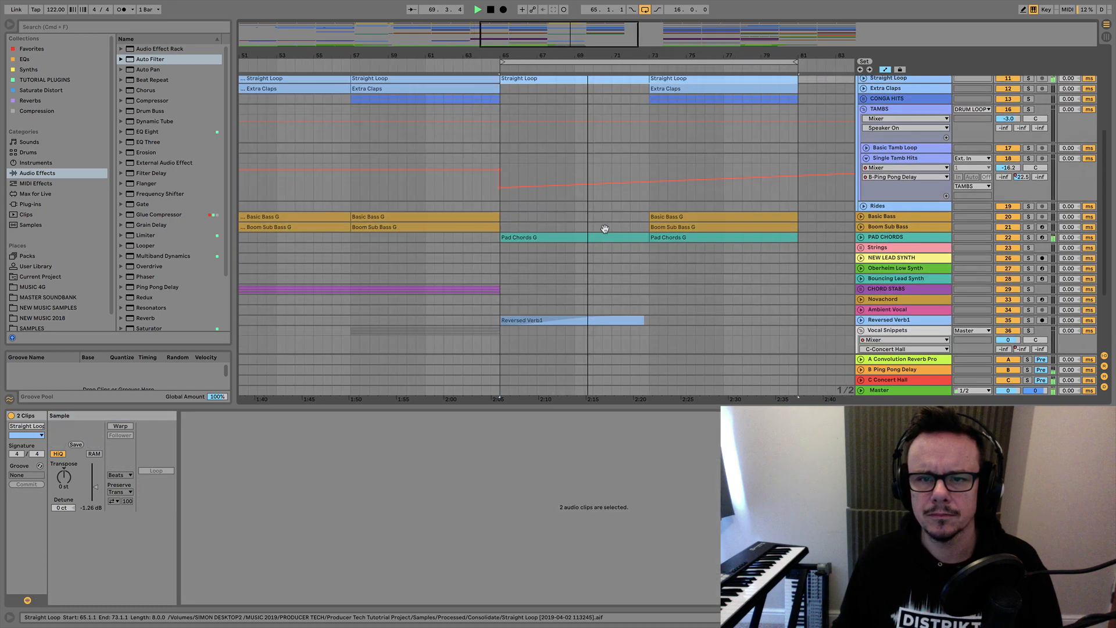
pyautogui.scroll(-4, 605, 229)
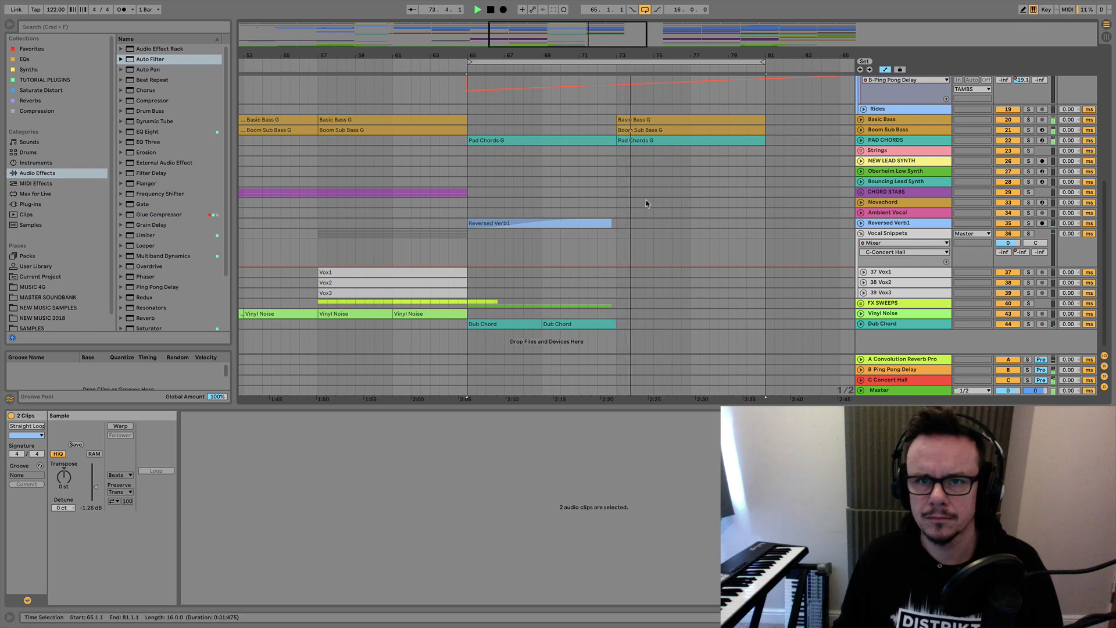
pyautogui.press('space')
pyautogui.click(861, 324)
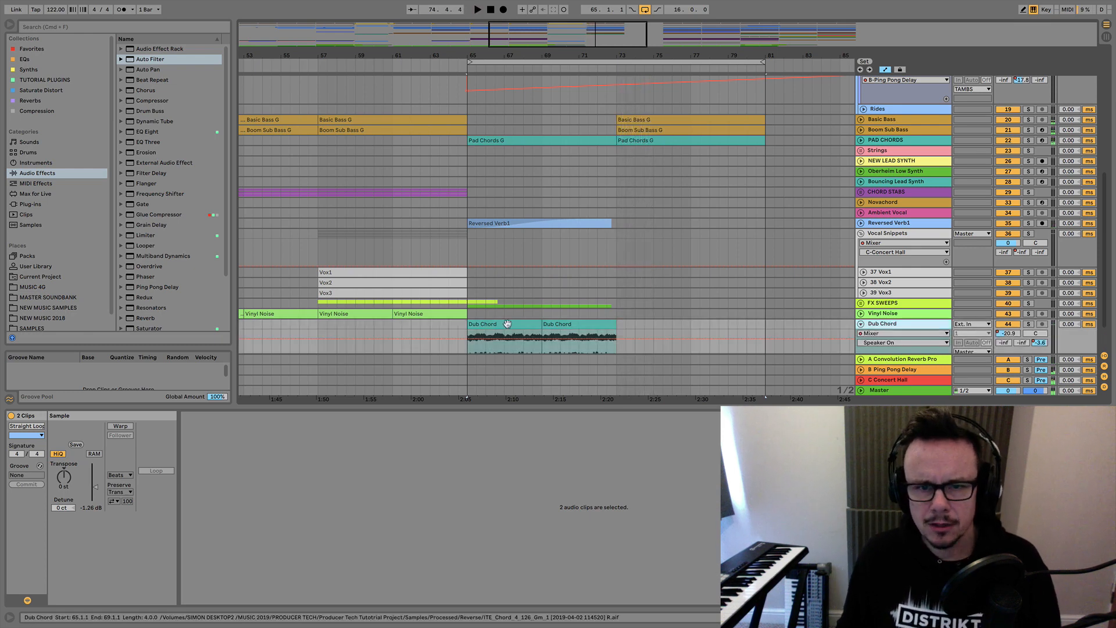
# Reshape the Dub Chord track's C-Concert Hall send automation into one rise peaking at bar 69, falling to -inf at bar 73, and pull back its pre-break point.
pyautogui.scroll(-2, 507, 323)
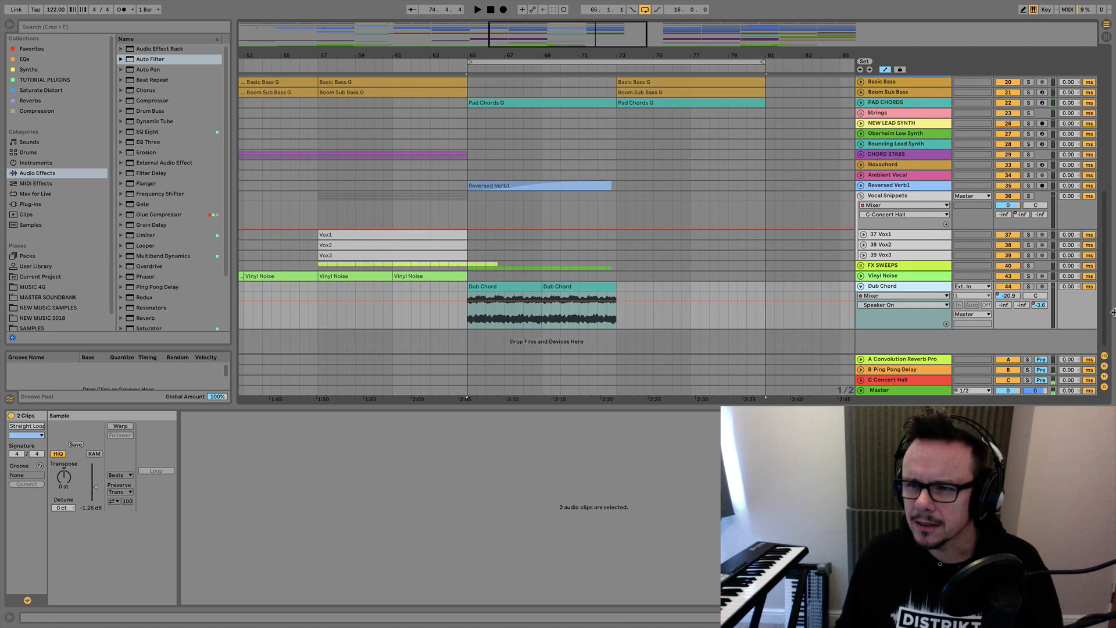
pyautogui.moveTo(1043, 307); pyautogui.dragTo(1042, 305)
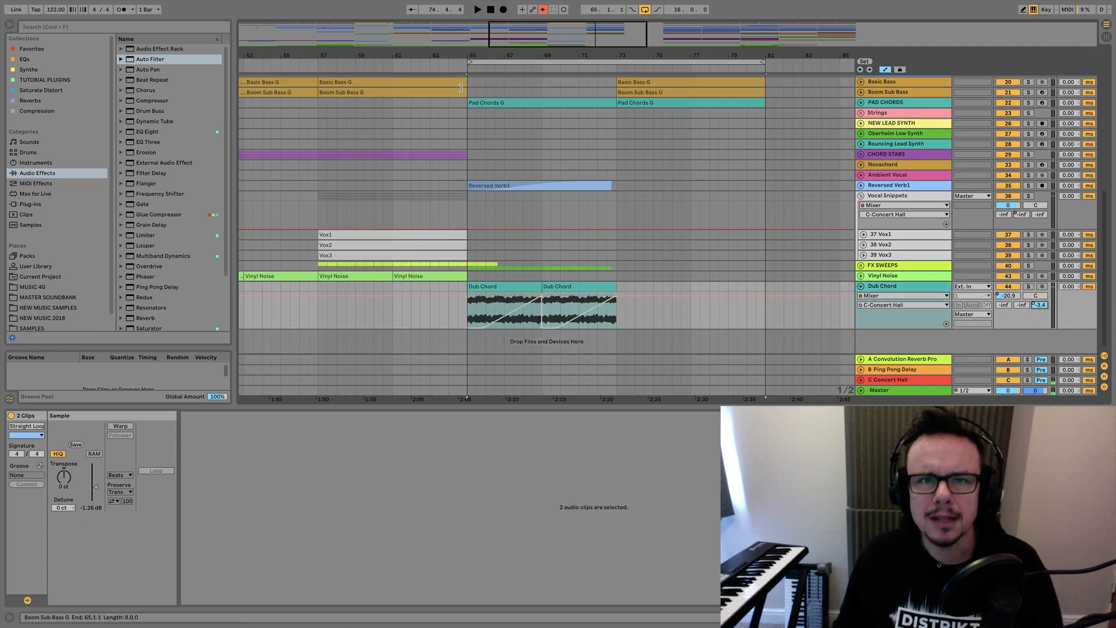
pyautogui.click(543, 9)
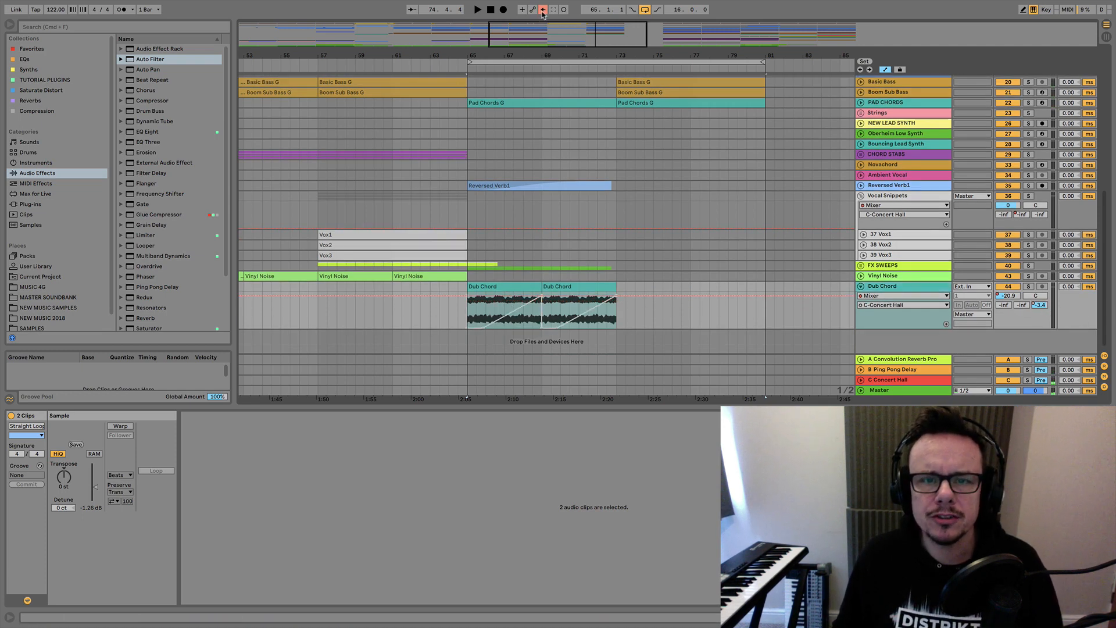
pyautogui.click(542, 297)
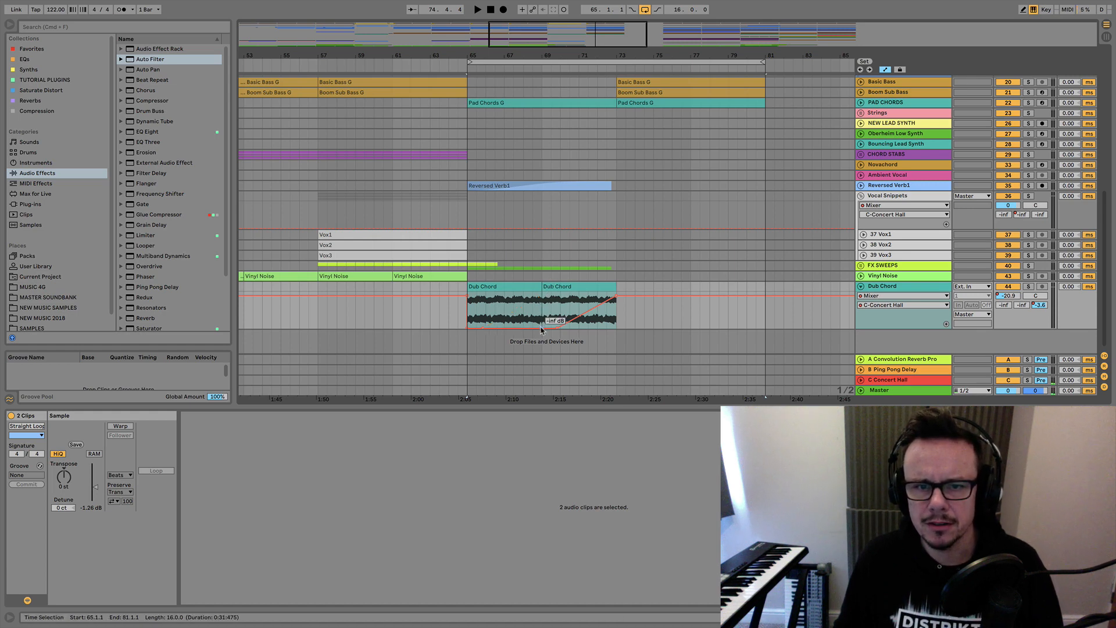
pyautogui.moveTo(540, 329); pyautogui.dragTo(543, 300)
pyautogui.click(557, 330)
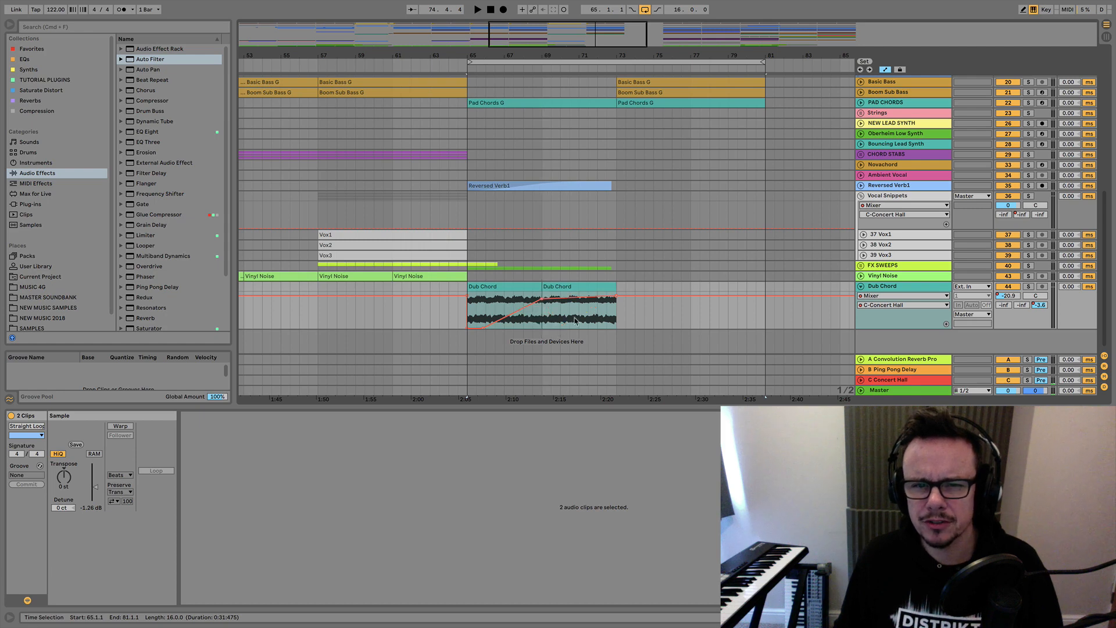
pyautogui.moveTo(618, 298); pyautogui.dragTo(618, 330)
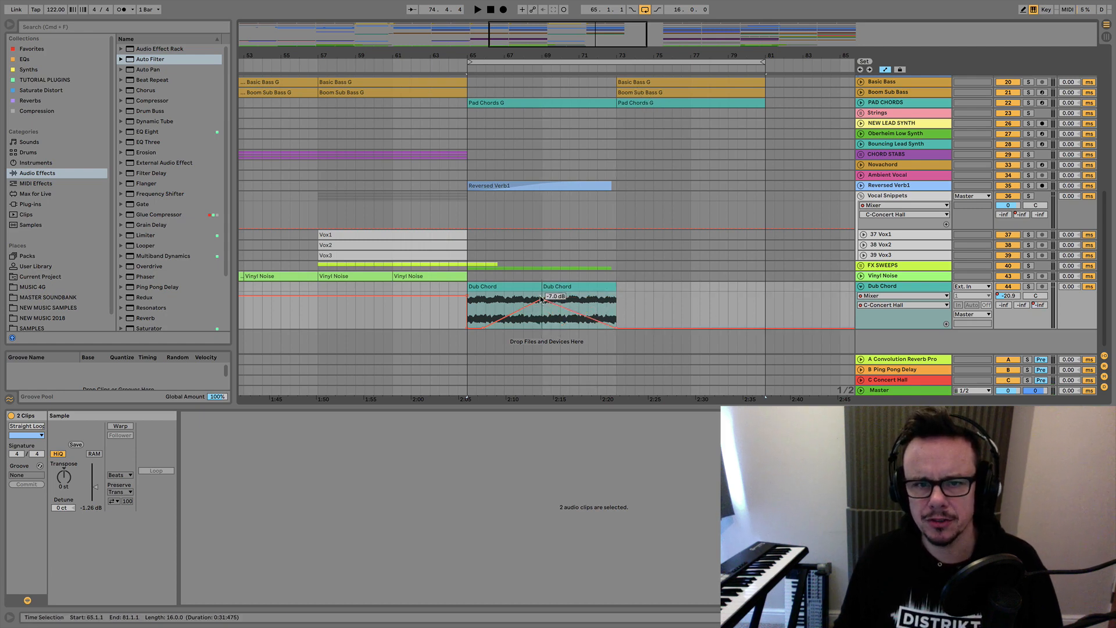
pyautogui.moveTo(541, 299); pyautogui.dragTo(542, 304)
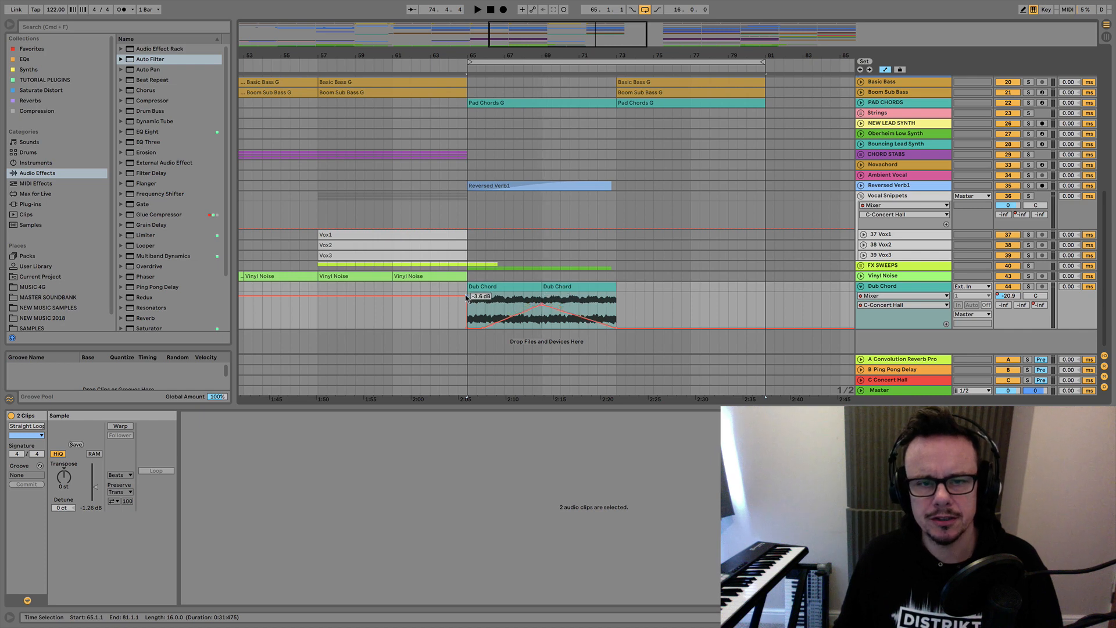
pyautogui.moveTo(467, 297); pyautogui.dragTo(383, 295)
# Move both Dub Chord clips four bars earlier to start at bar 61, and solo the Dub Chord track.
pyautogui.click(487, 282)
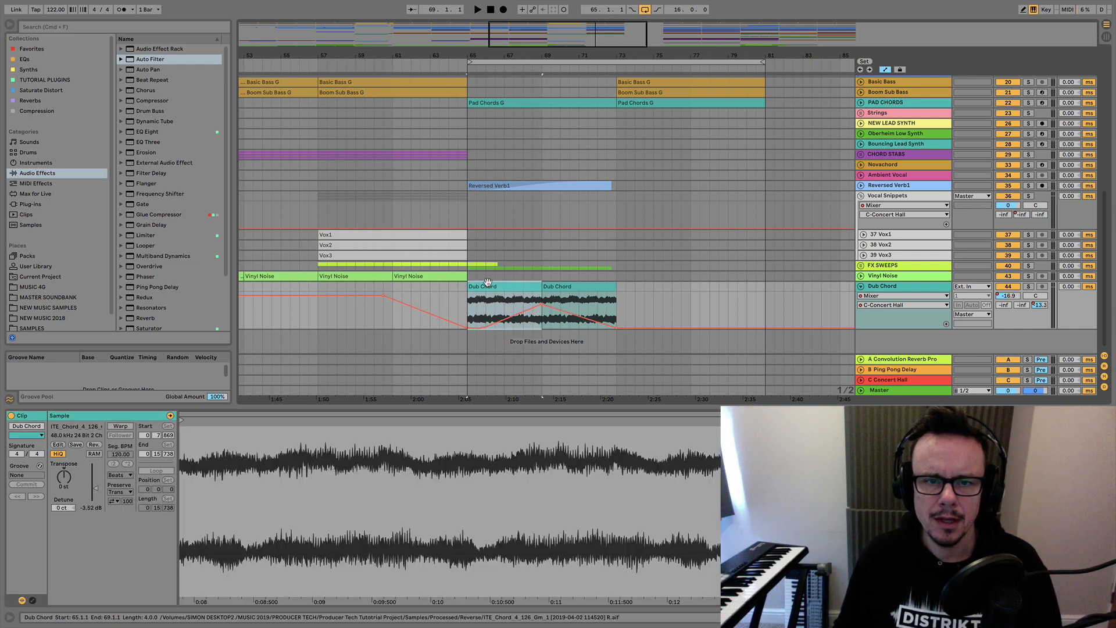
pyautogui.keyDown('shift'); pyautogui.click(582, 285); pyautogui.keyUp('shift')
pyautogui.moveTo(516, 282); pyautogui.dragTo(401, 332)
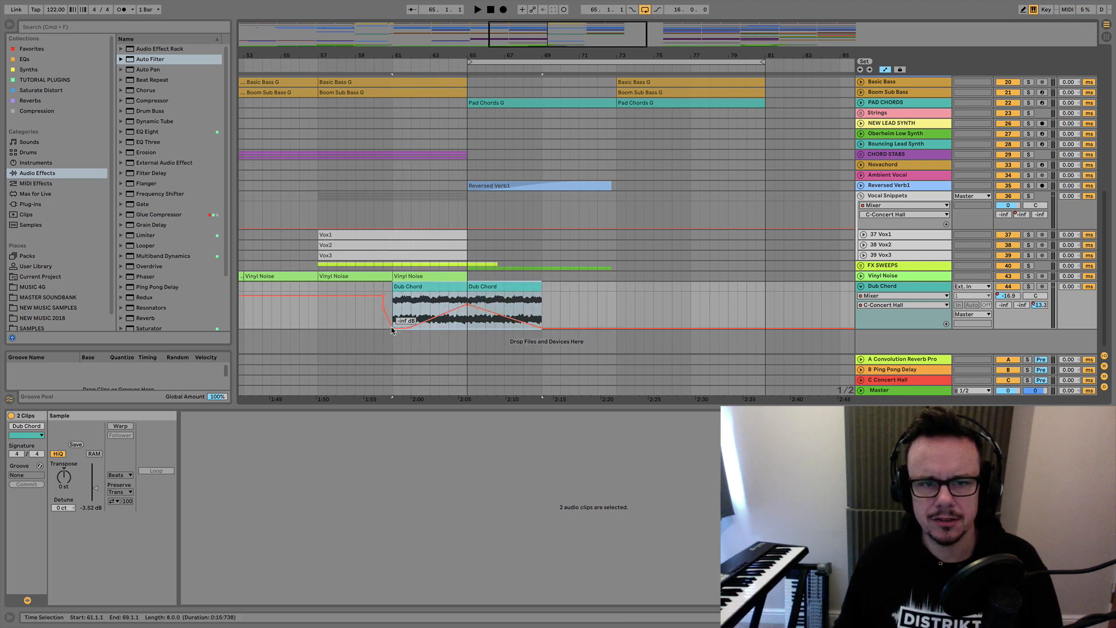
pyautogui.click(449, 313)
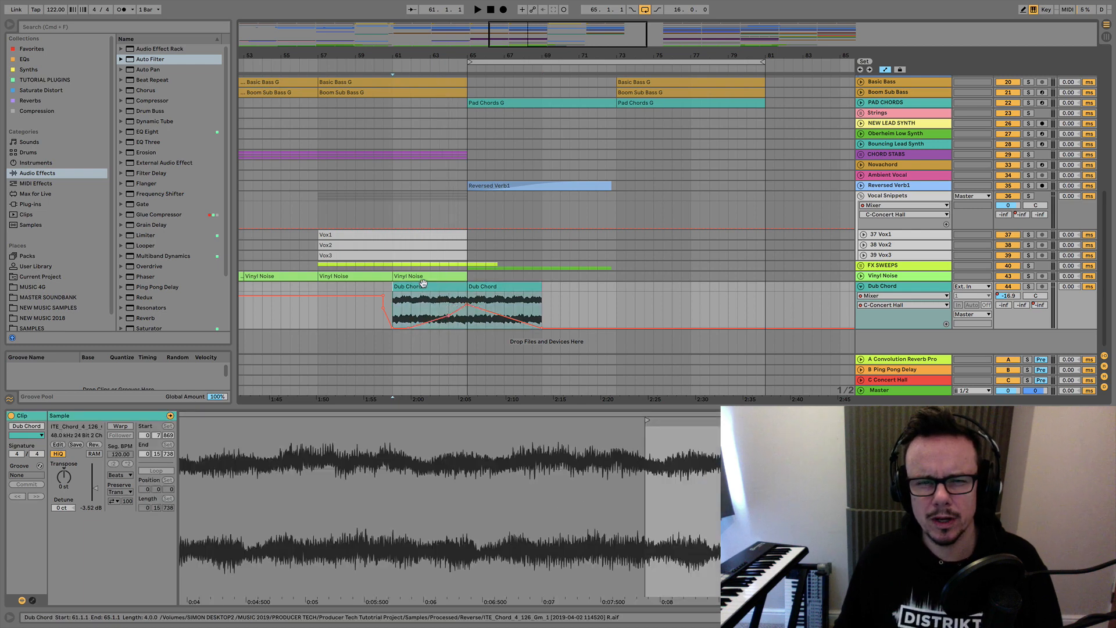
pyautogui.click(471, 296)
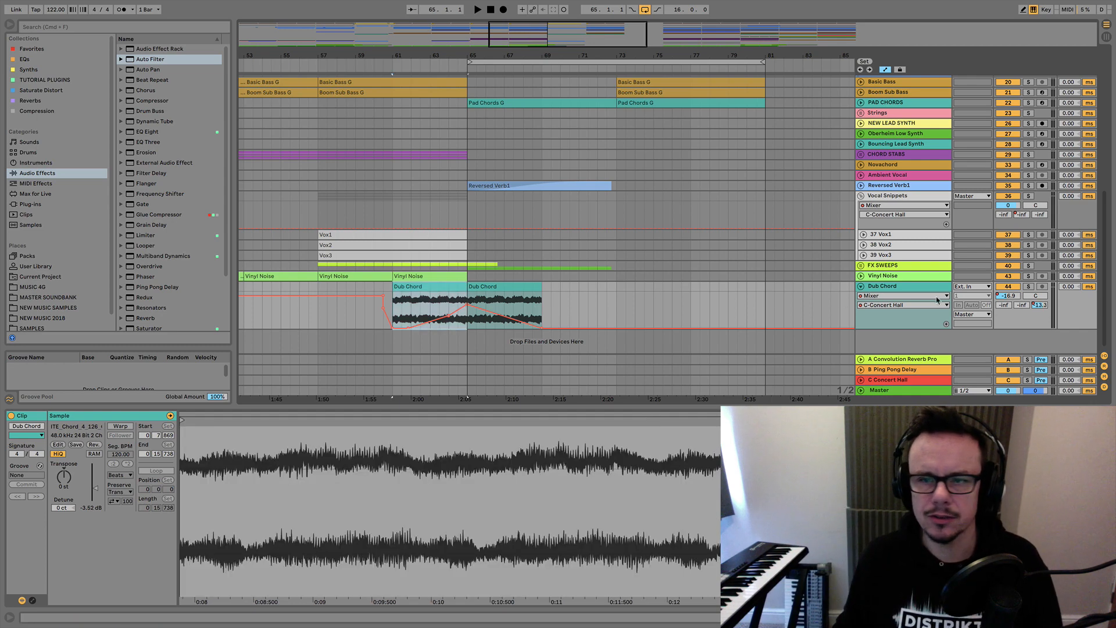
pyautogui.click(1028, 286)
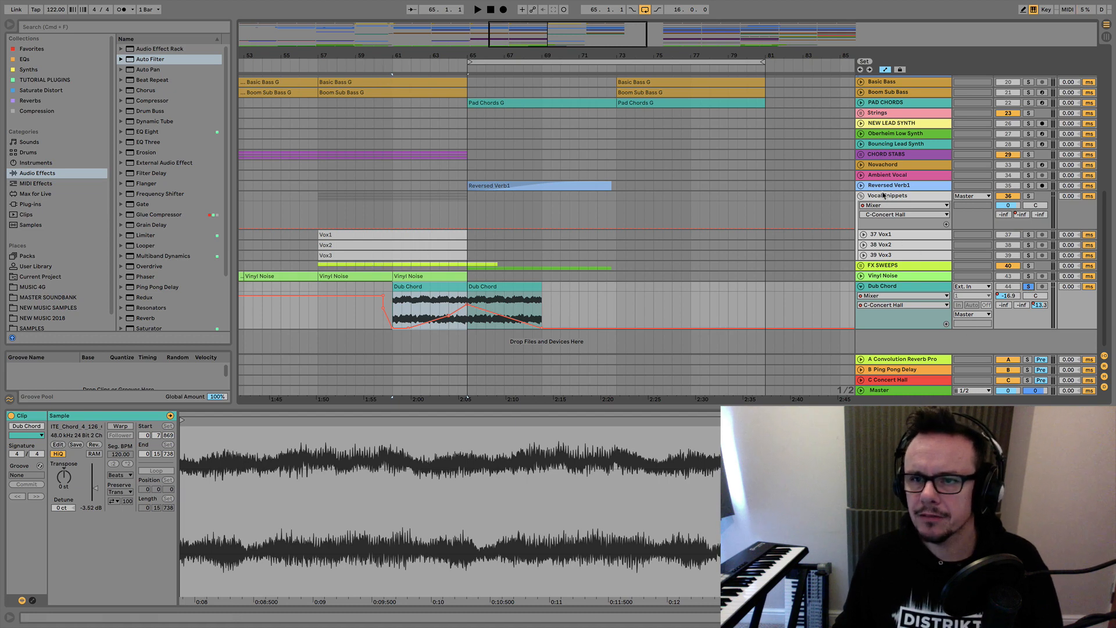
# Play from the Vox1 clip at bar 57 and set the Vocal Snippets send to C-Concert Hall to -20.6 dB.
pyautogui.click(329, 234)
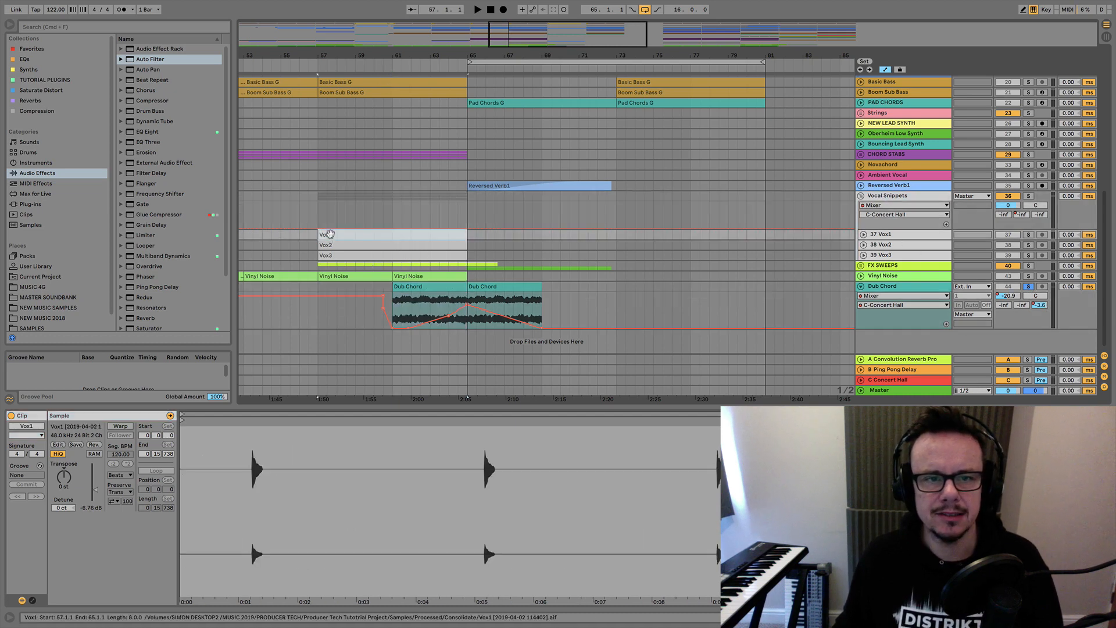
pyautogui.moveTo(297, 57); pyautogui.dragTo(387, 33)
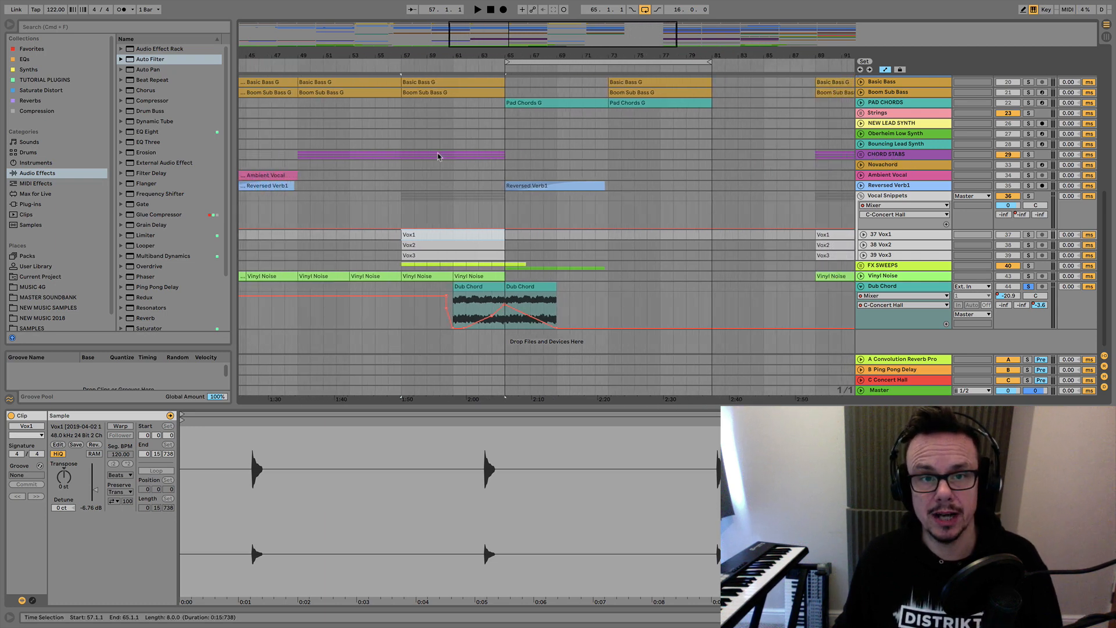
pyautogui.click(883, 196)
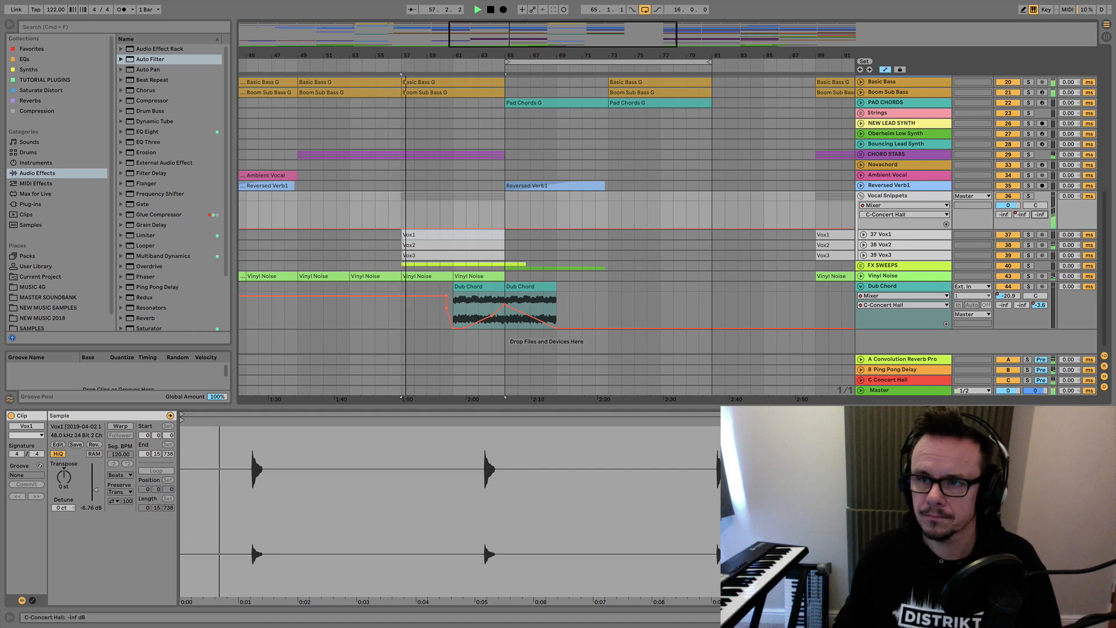
pyautogui.moveTo(1040, 215); pyautogui.dragTo(1040, 187)
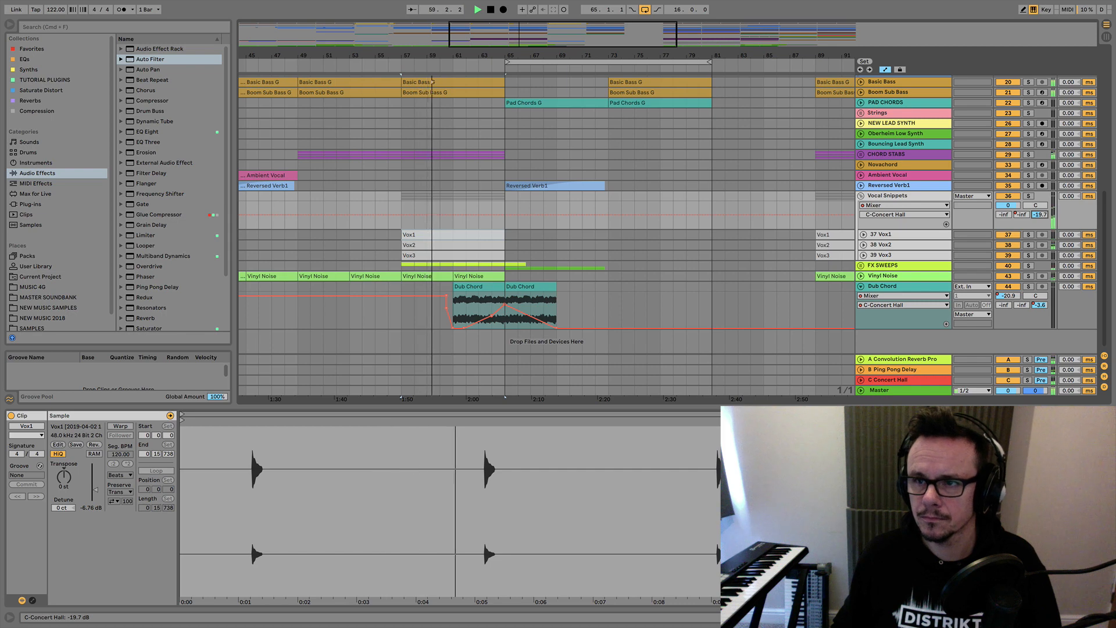
pyautogui.moveTo(1039, 214); pyautogui.dragTo(1040, 215)
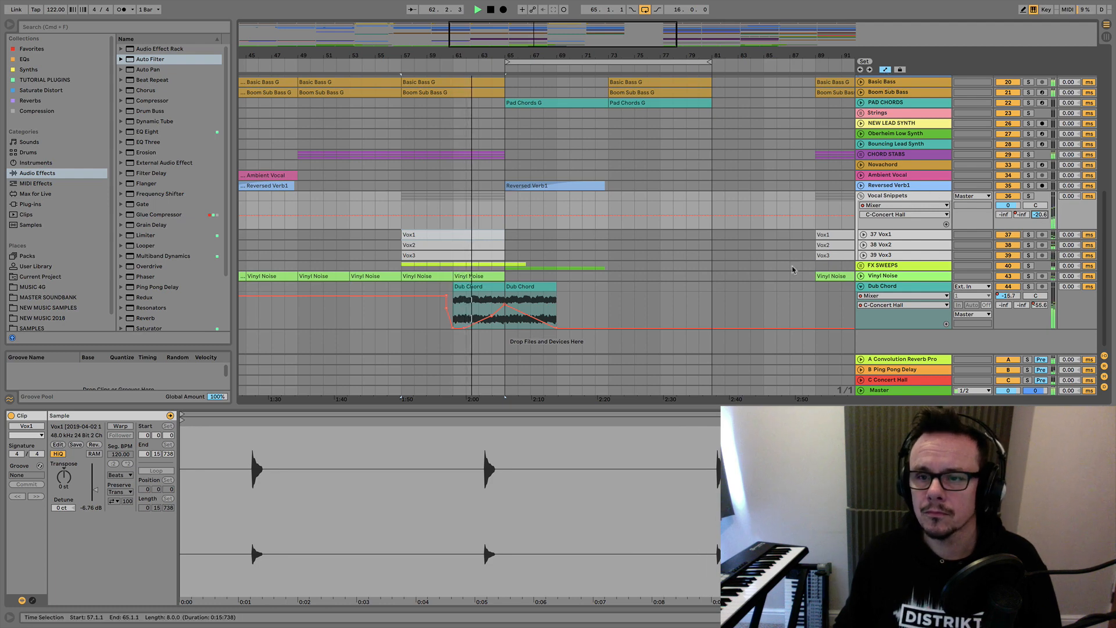
# Automate the Dub Chord track volume to rise from about -65 dB at bar 61 to about -12 dB at bar 65.
pyautogui.click(1010, 296)
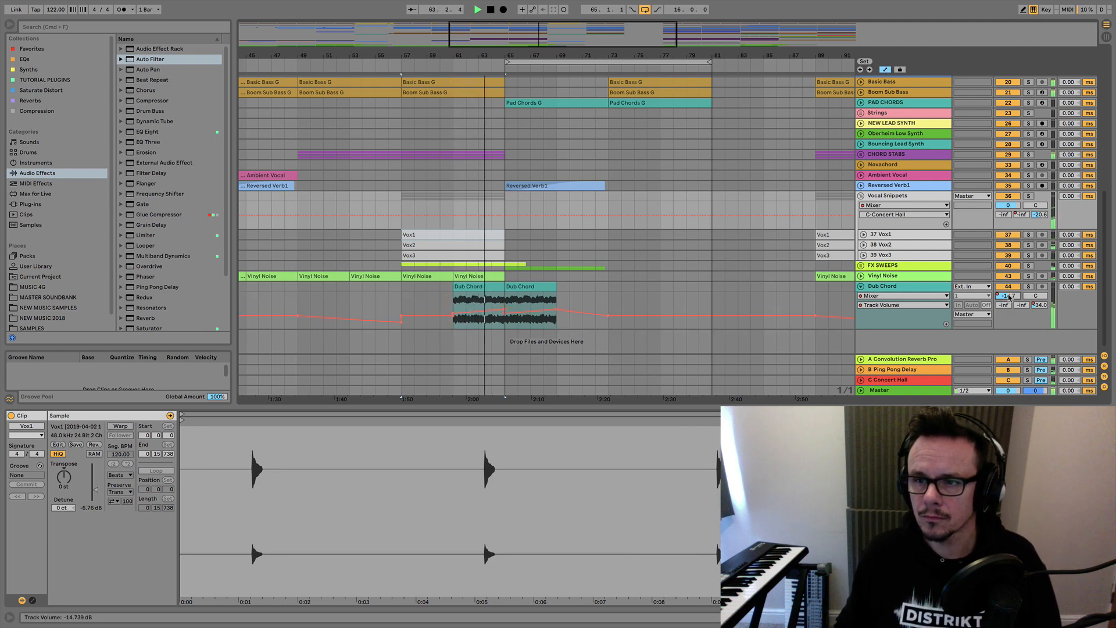
pyautogui.click(506, 310)
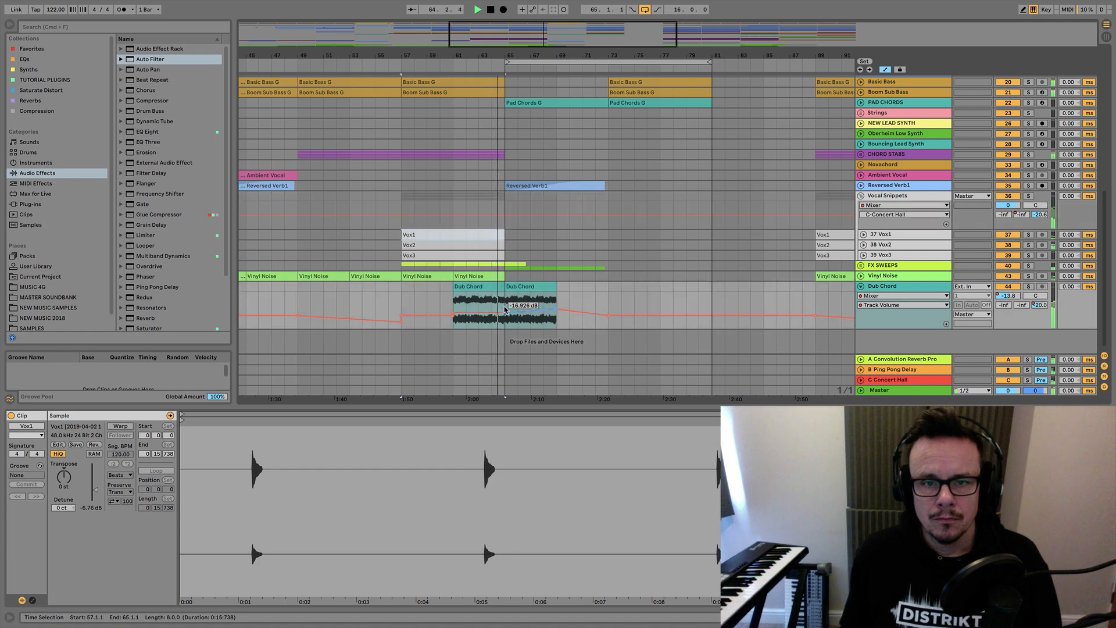
pyautogui.click(447, 310)
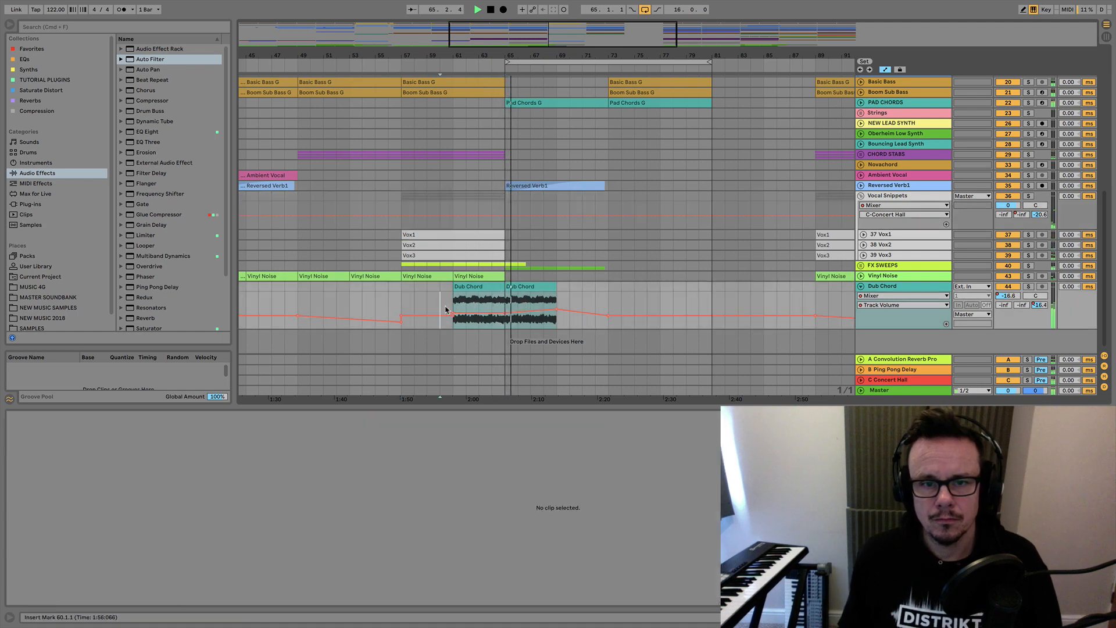
pyautogui.moveTo(453, 314); pyautogui.dragTo(453, 327)
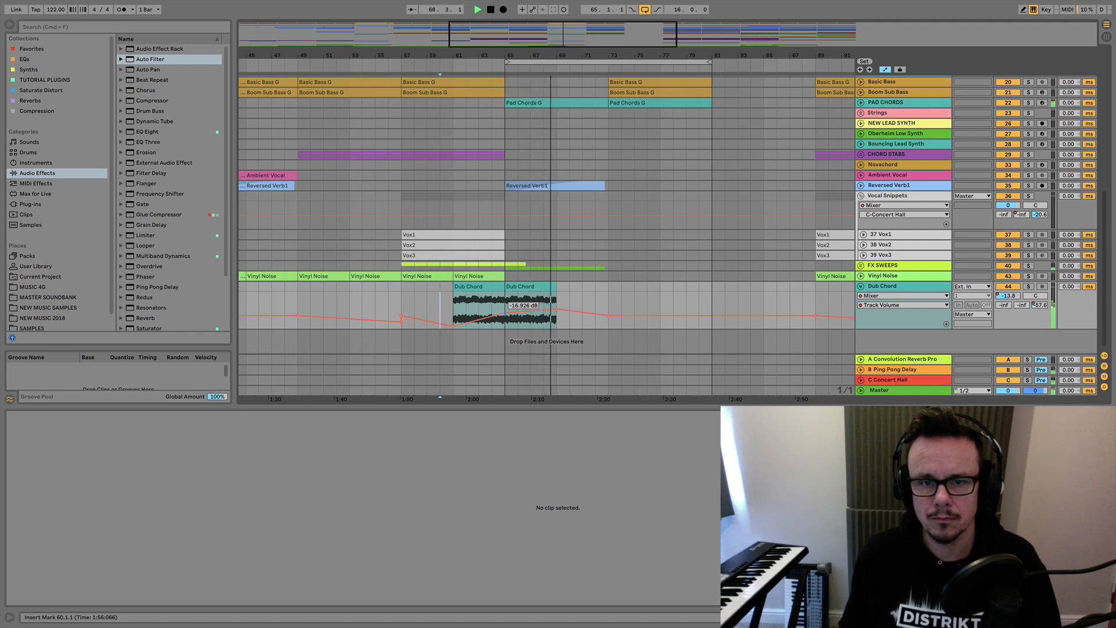
pyautogui.moveTo(506, 314); pyautogui.dragTo(505, 309)
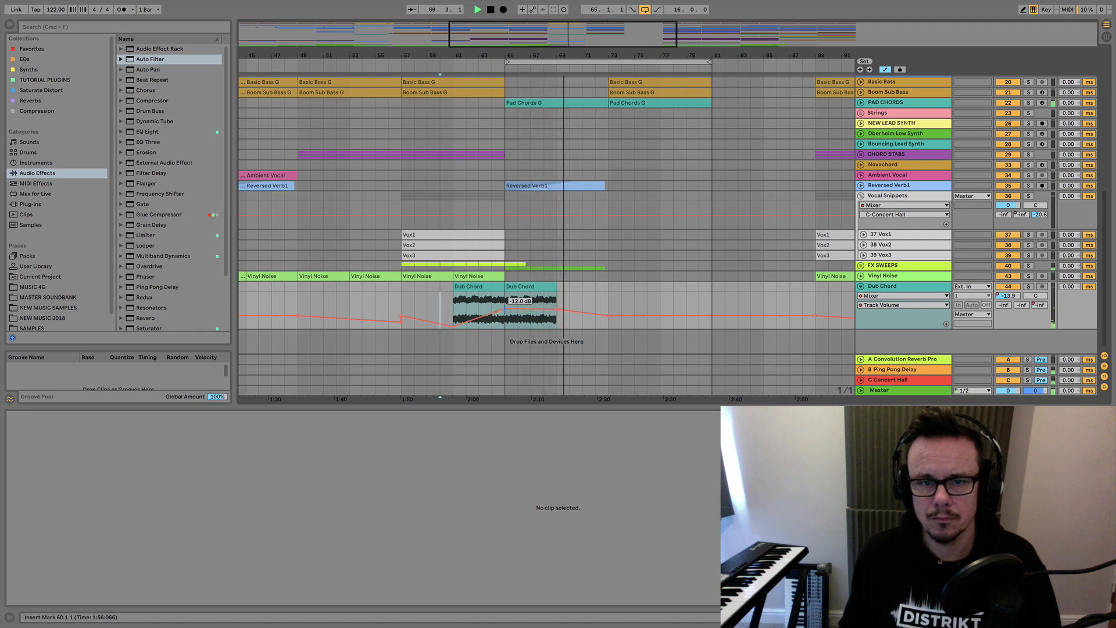
pyautogui.press('space')
pyautogui.click(467, 287)
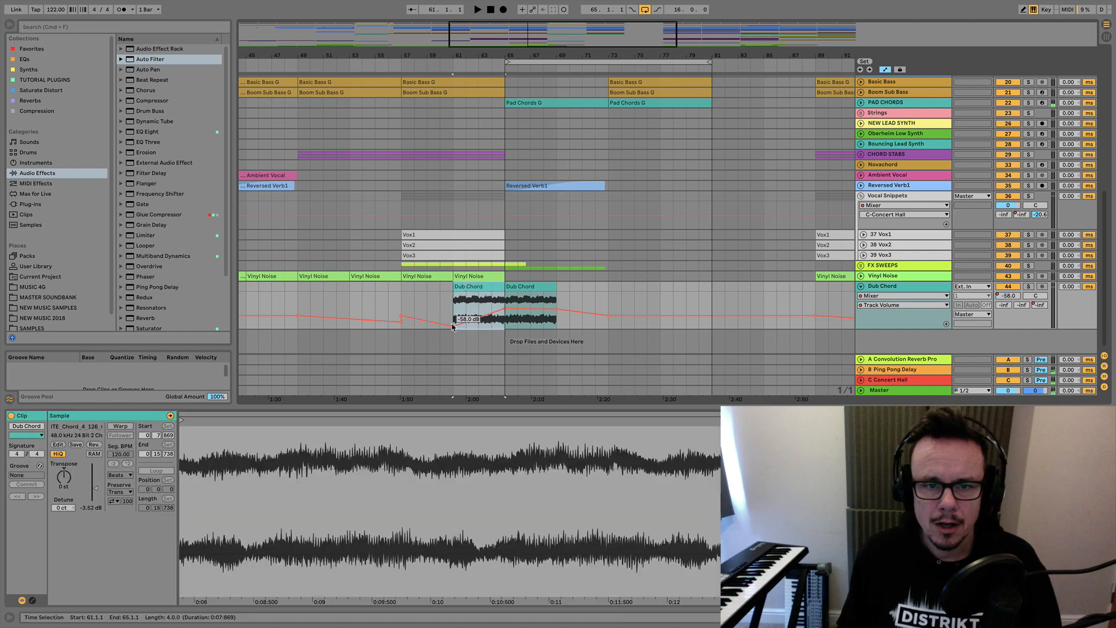
# Duplicate the second Dub Chord clip to bar 69 and fade the track volume automation down to -inf at bar 73.
pyautogui.click(882, 289)
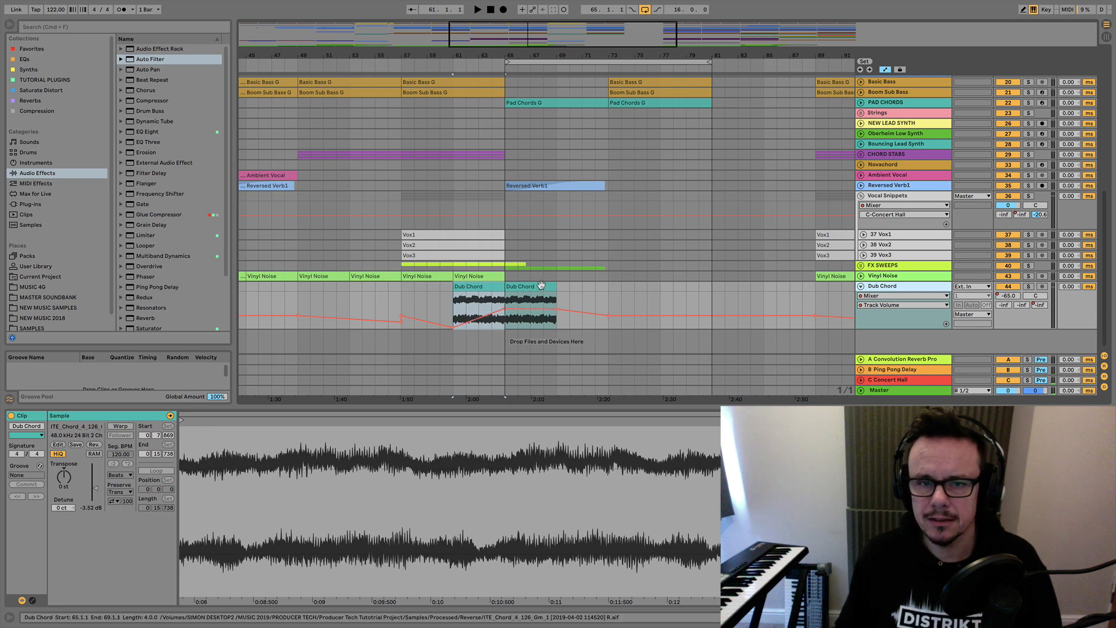
pyautogui.click(512, 307)
pyautogui.hotkey('ctrl', 'd')
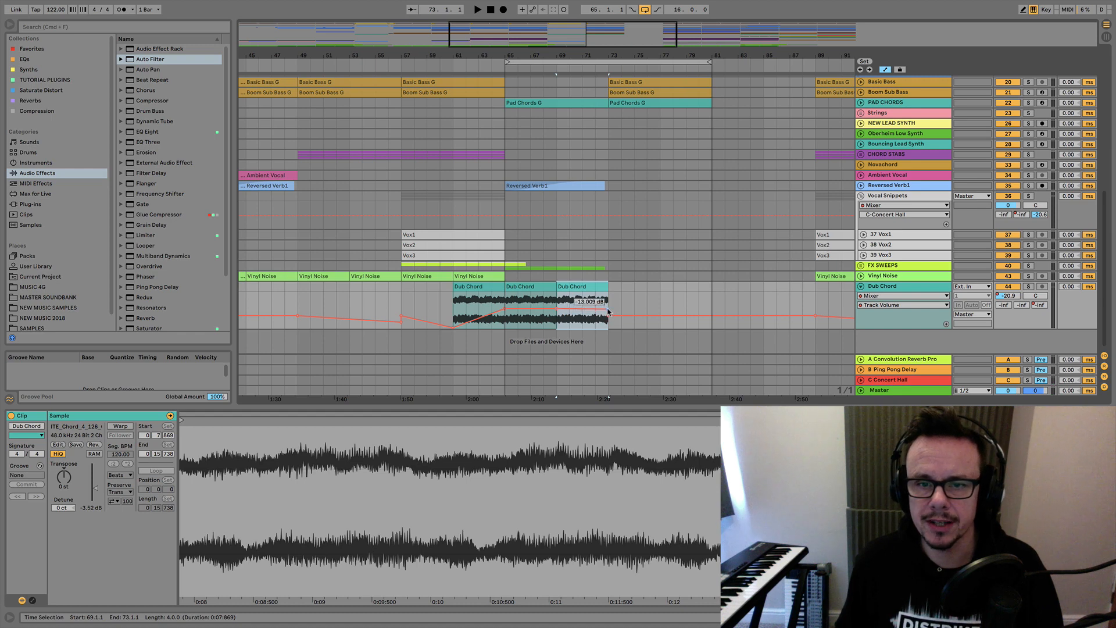
pyautogui.moveTo(608, 319); pyautogui.dragTo(609, 329)
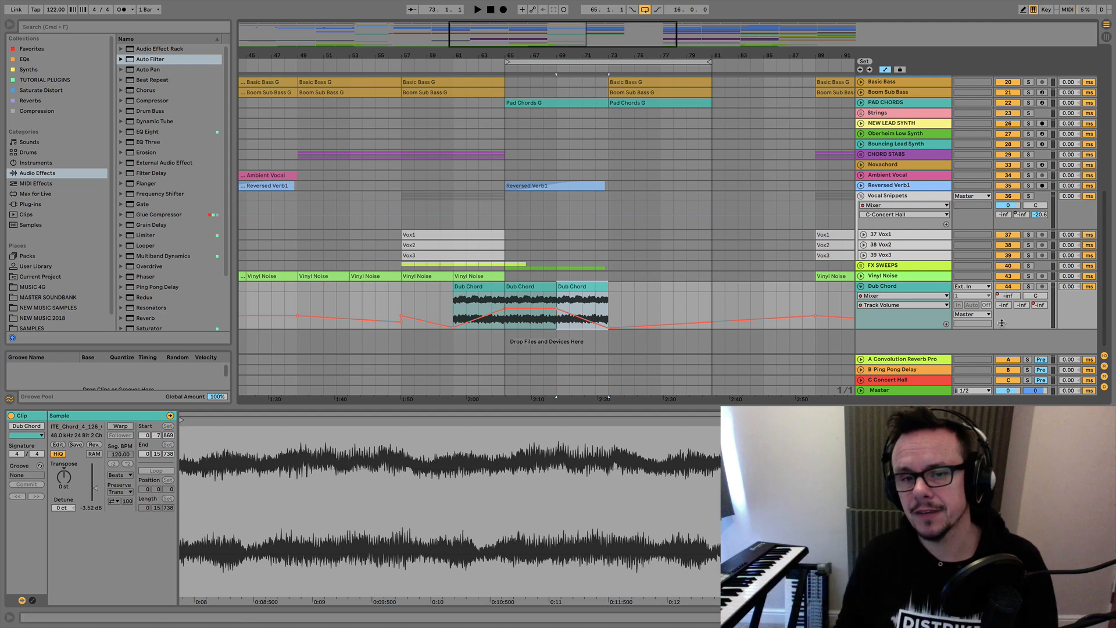
# Play Dub Chord soloed from bar 61 and hold its C-Concert Hall send level from bar 65 to 69, fading out by bar 73.
pyautogui.click(894, 286)
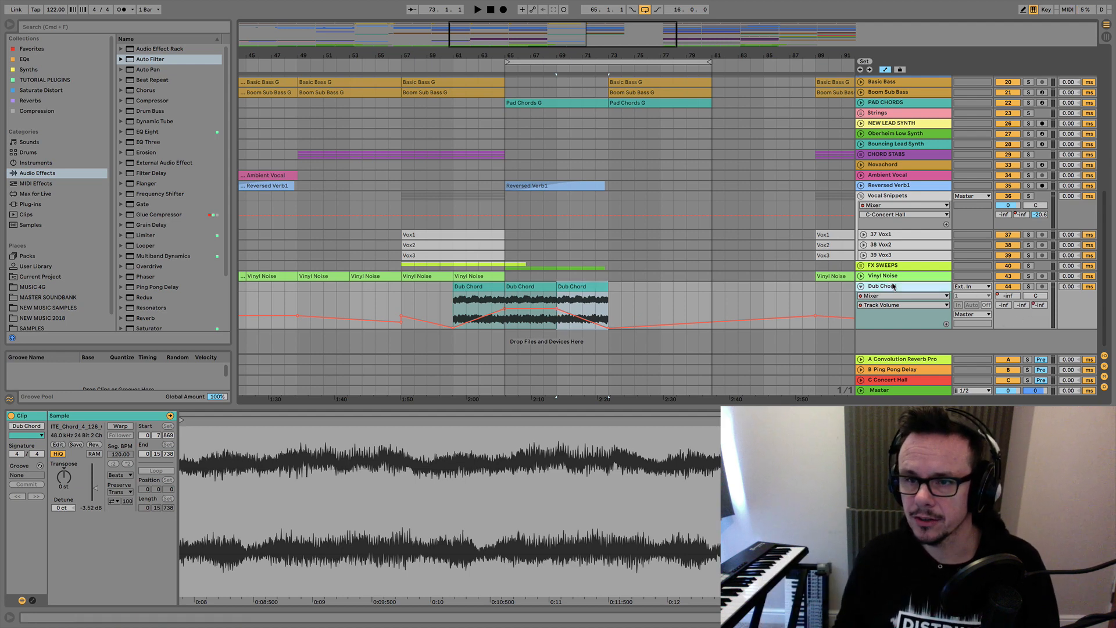
pyautogui.click(1039, 305)
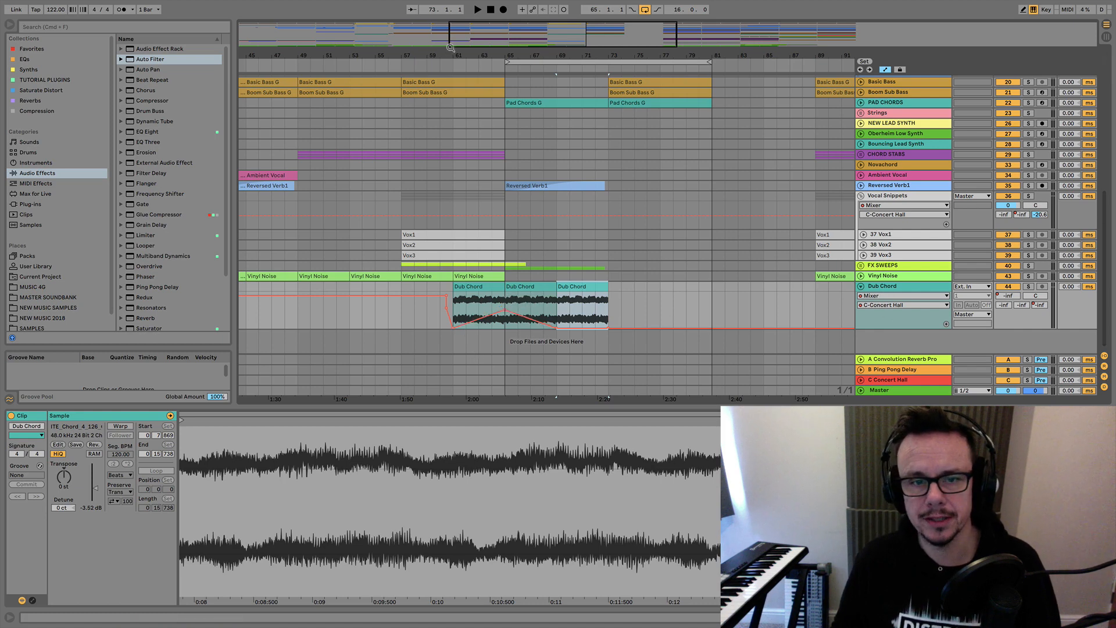
pyautogui.hscroll(-1, 523, 110)
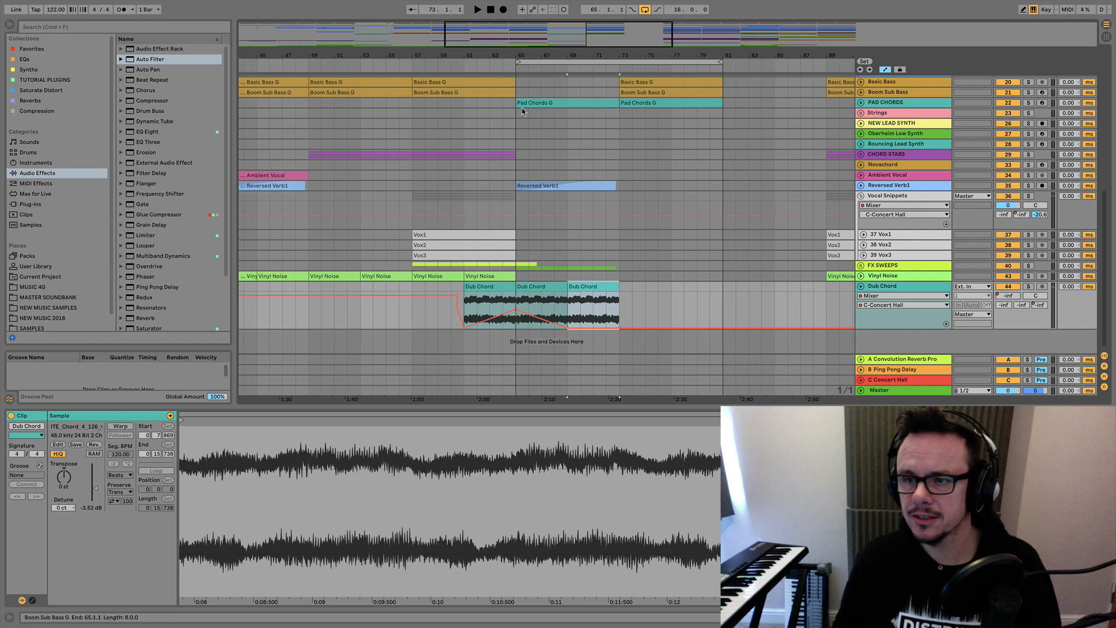
pyautogui.click(1029, 287)
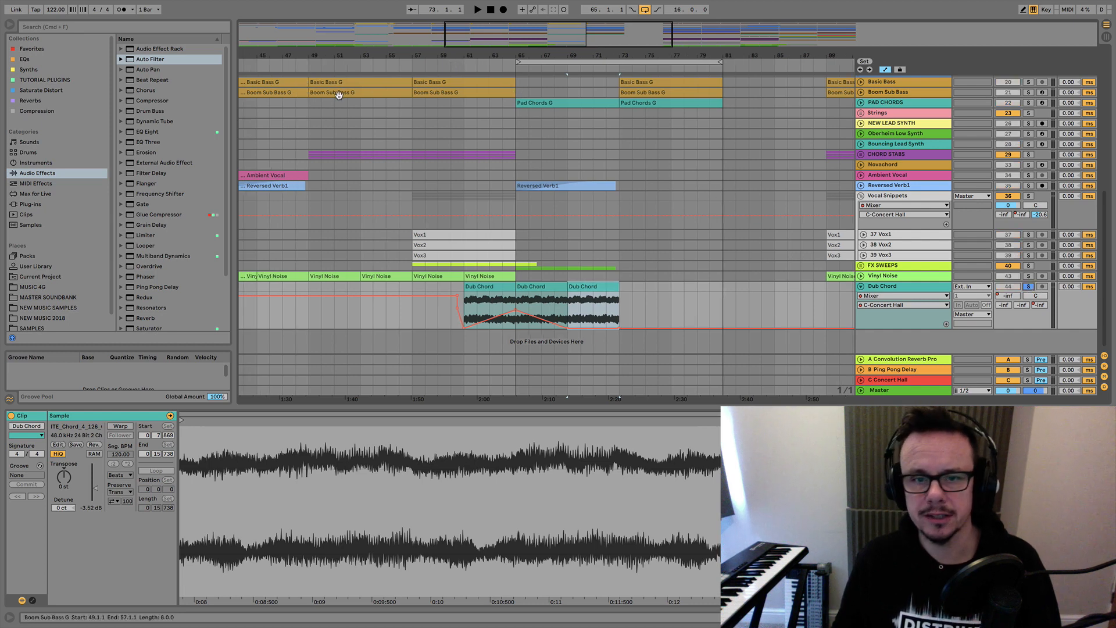
pyautogui.click(476, 74)
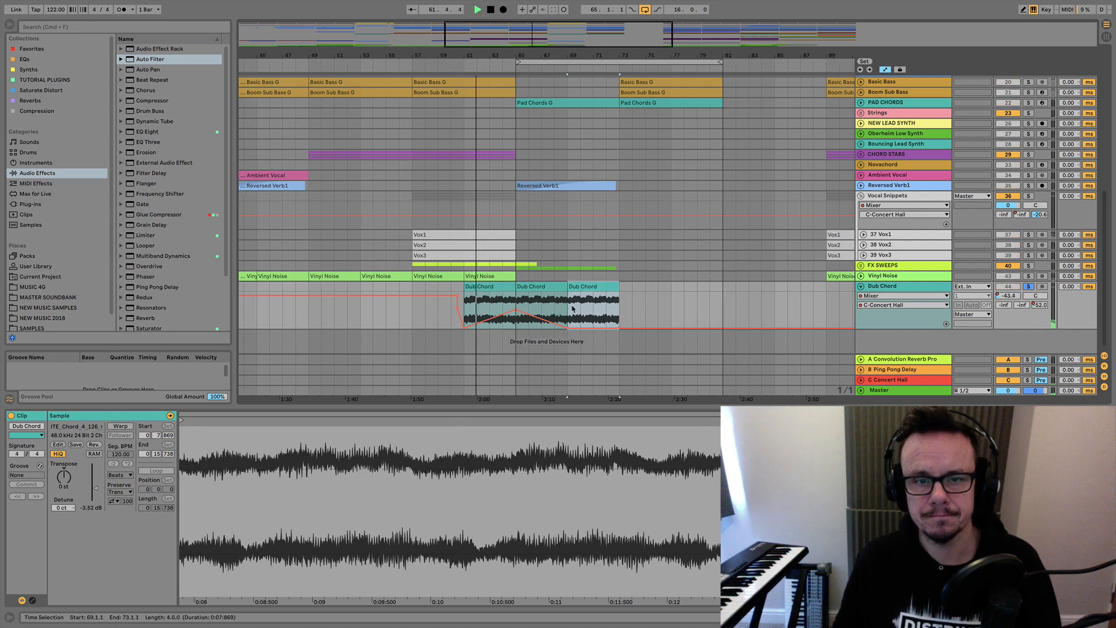
pyautogui.moveTo(516, 311); pyautogui.dragTo(567, 308)
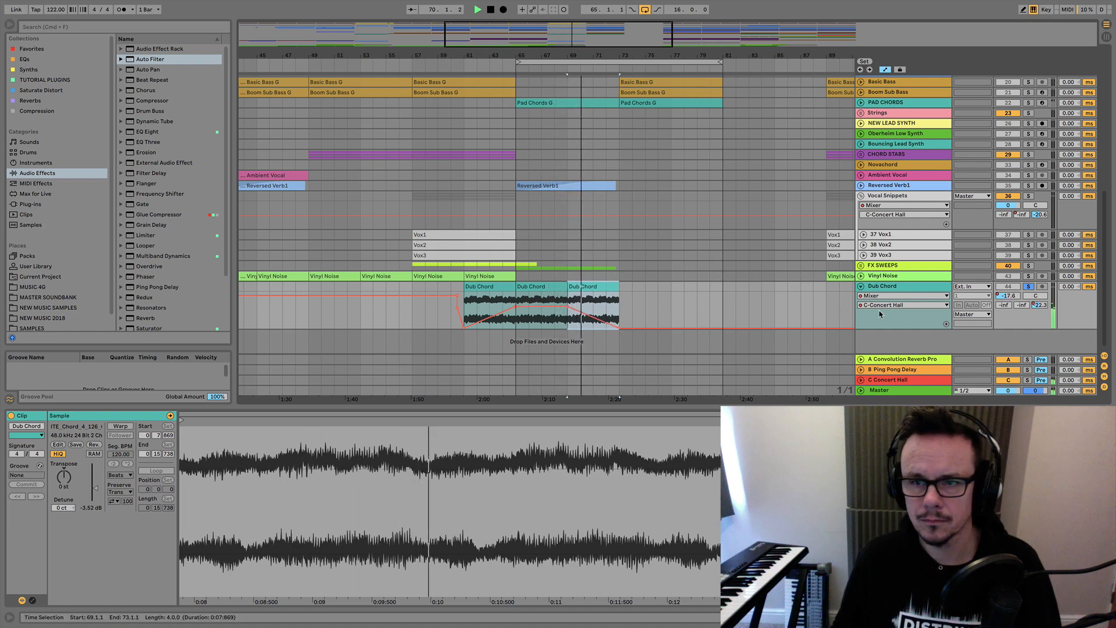
# Add an EQ Eight after the Auto Filter on the Dub Chord track and expand its large spectrum display.
pyautogui.click(895, 287)
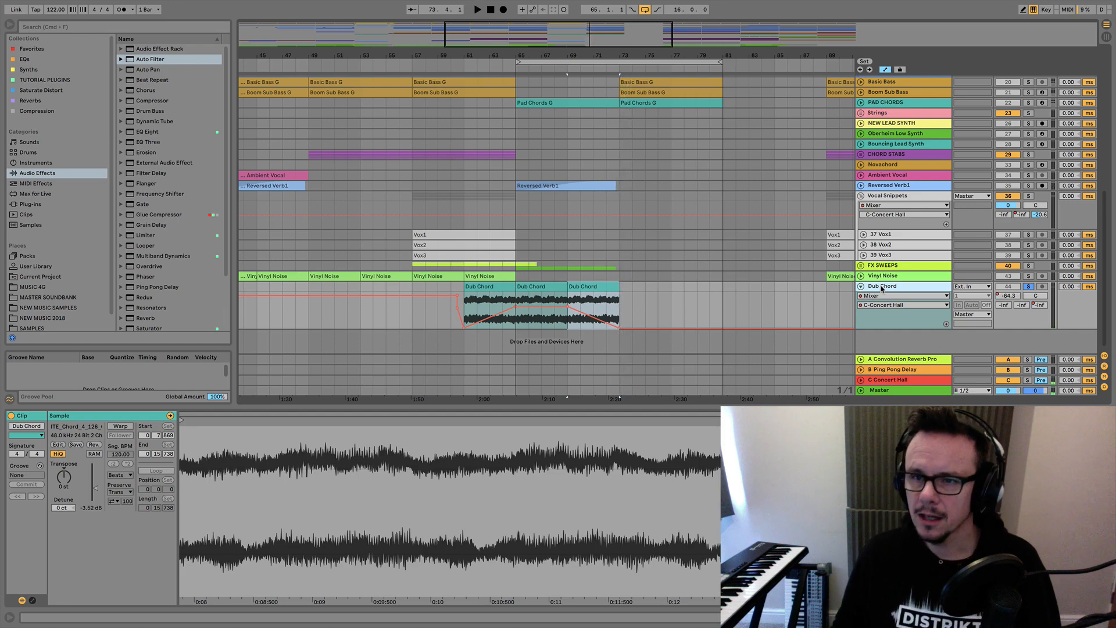
pyautogui.doubleClick(882, 289)
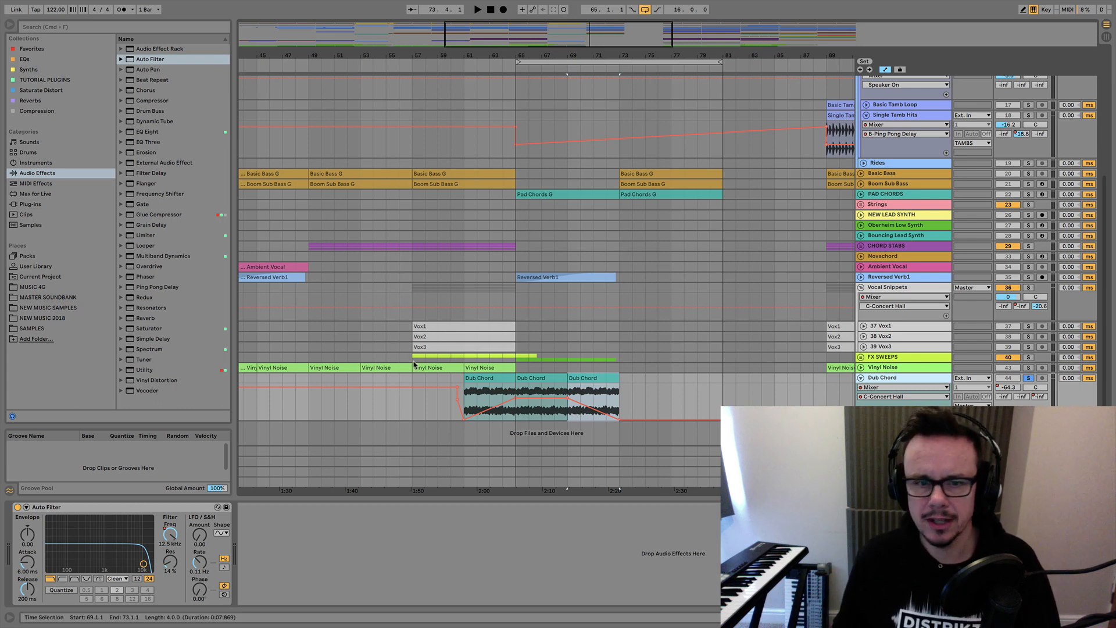
pyautogui.click(139, 133)
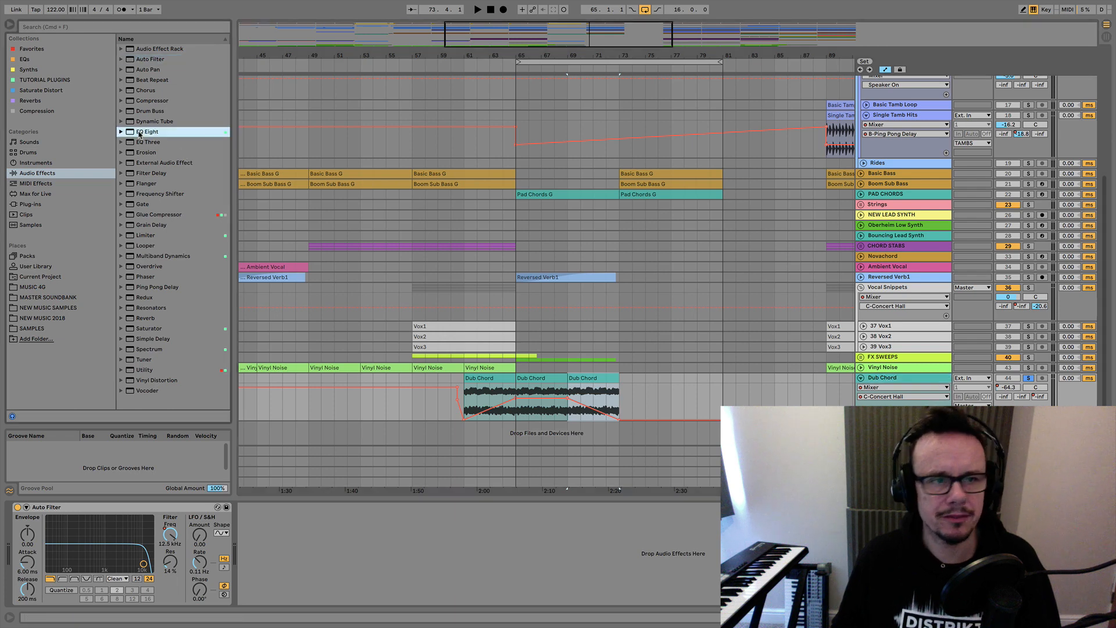
pyautogui.moveTo(475, 404); pyautogui.dragTo(475, 402)
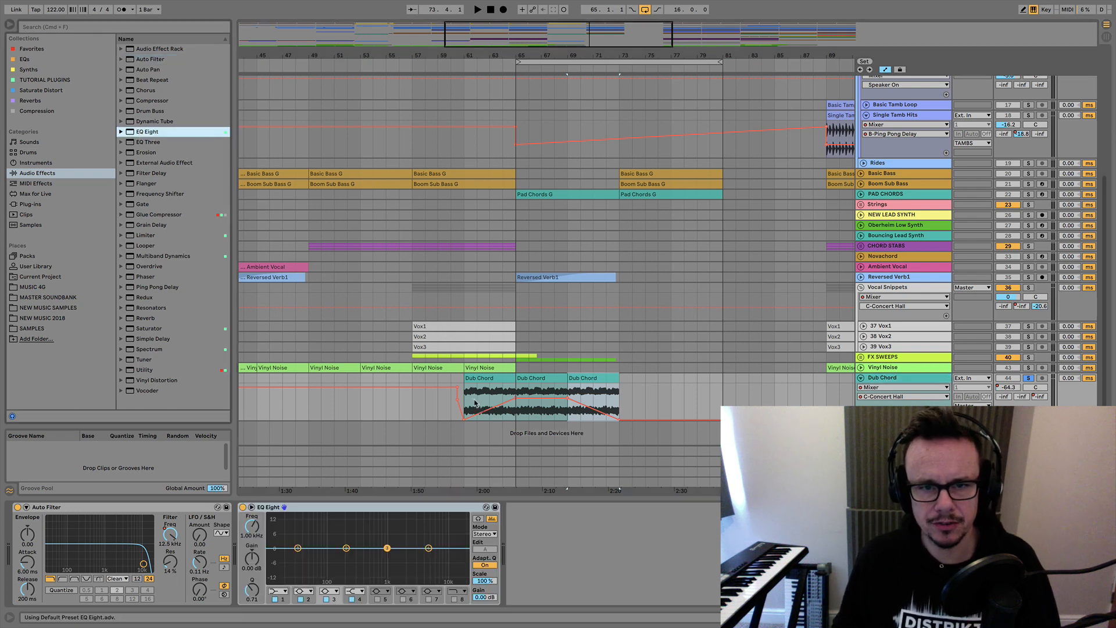
pyautogui.doubleClick(298, 533)
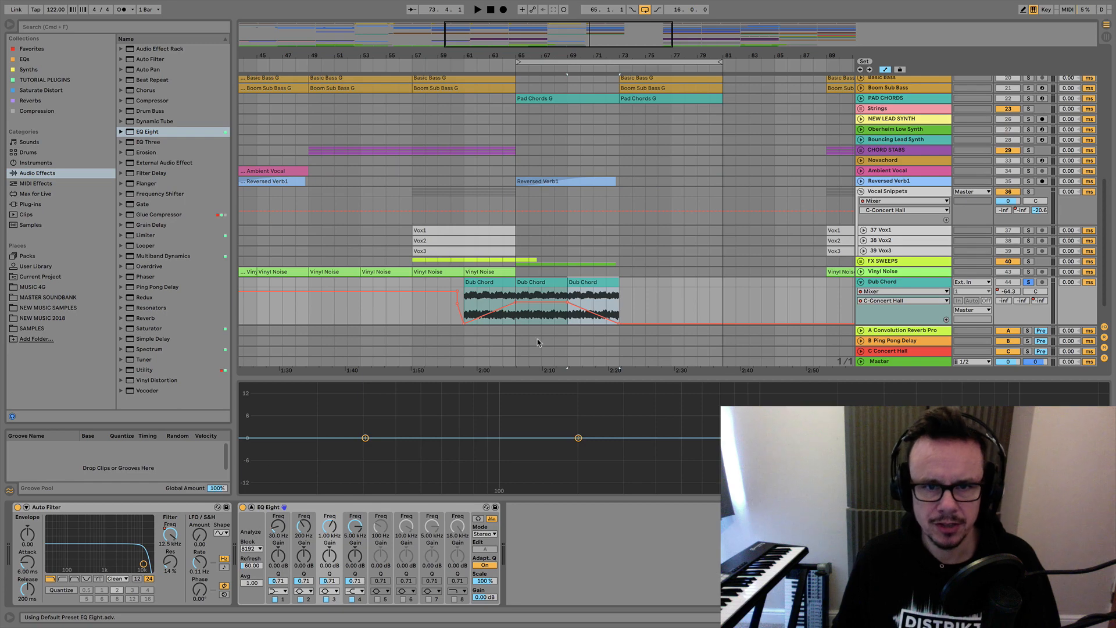
pyautogui.moveTo(491, 374); pyautogui.dragTo(491, 324)
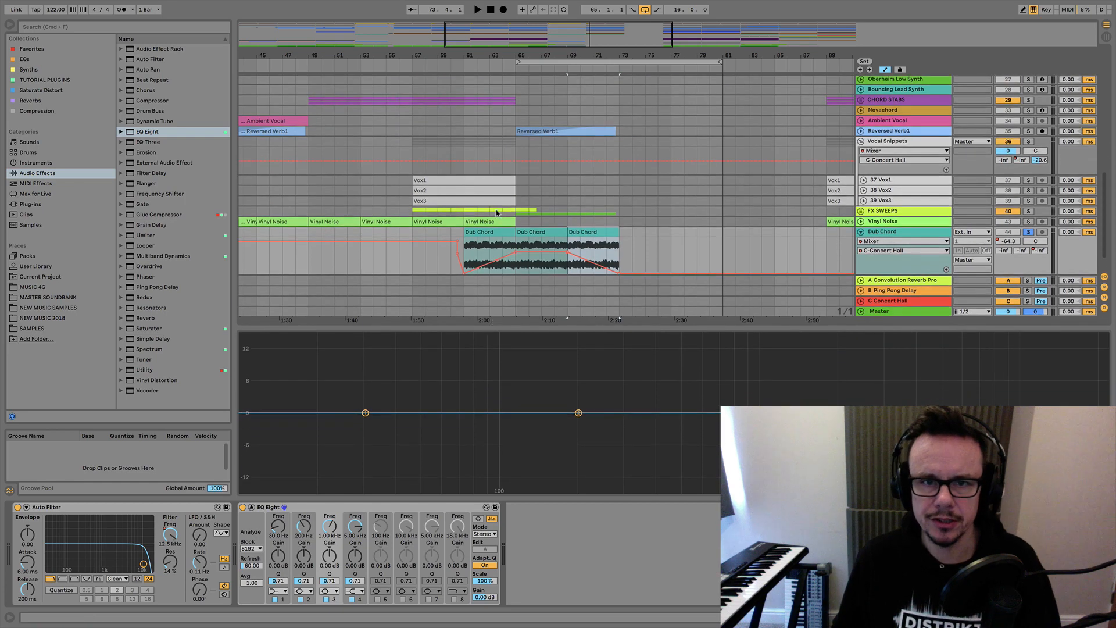
# Loop bars 65 to 69 around the second Dub Chord clip and play it to examine its frequency spectrum.
pyautogui.click(536, 230)
pyautogui.press('super+l')
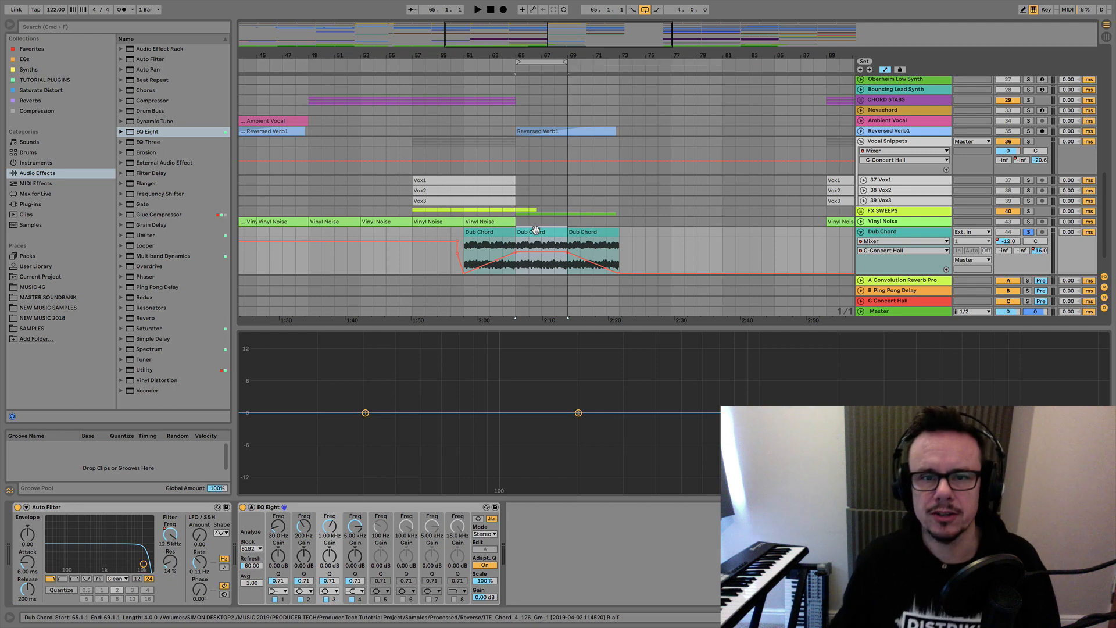
pyautogui.click(510, 66)
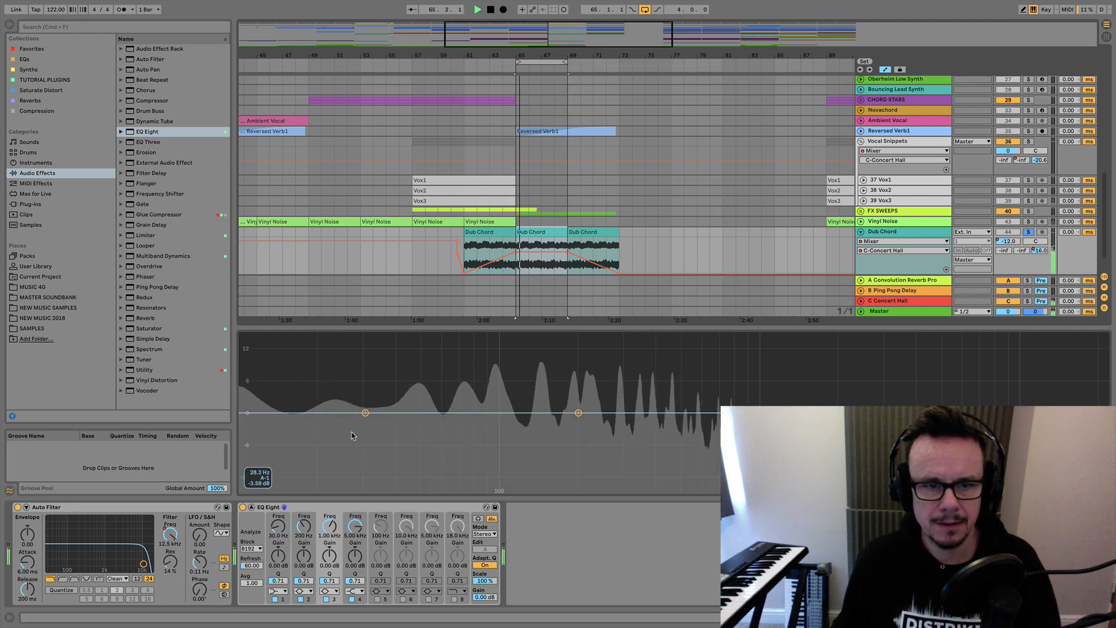
pyautogui.press('space')
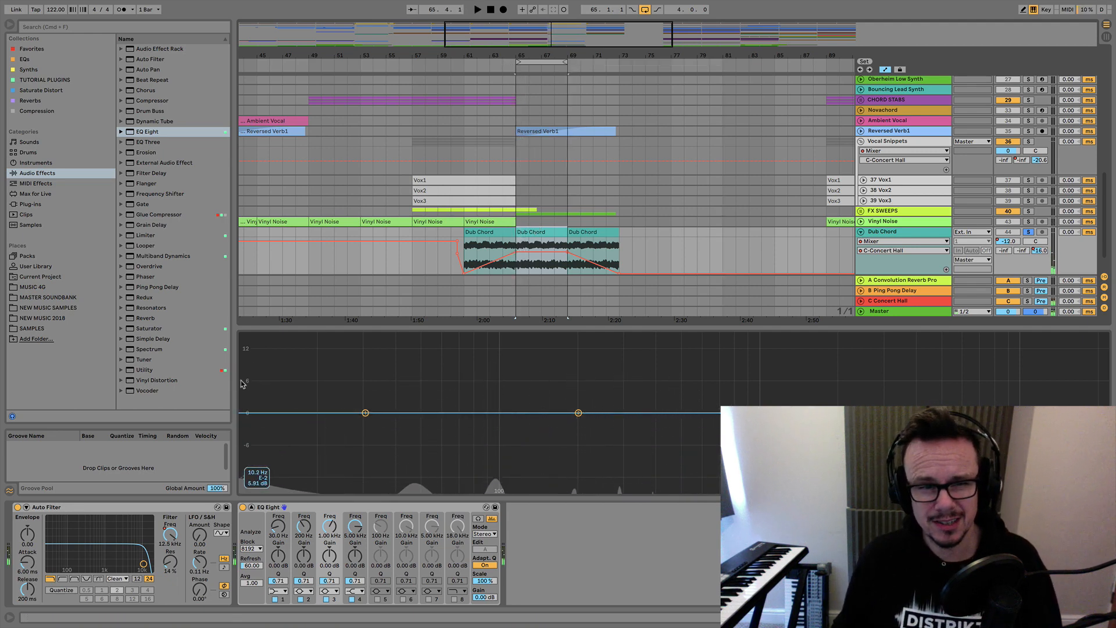
# Set EQ Eight band 1 to a low cut at about 93 Hz during playback and place EQ Eight before the Auto Filter.
pyautogui.click(365, 414)
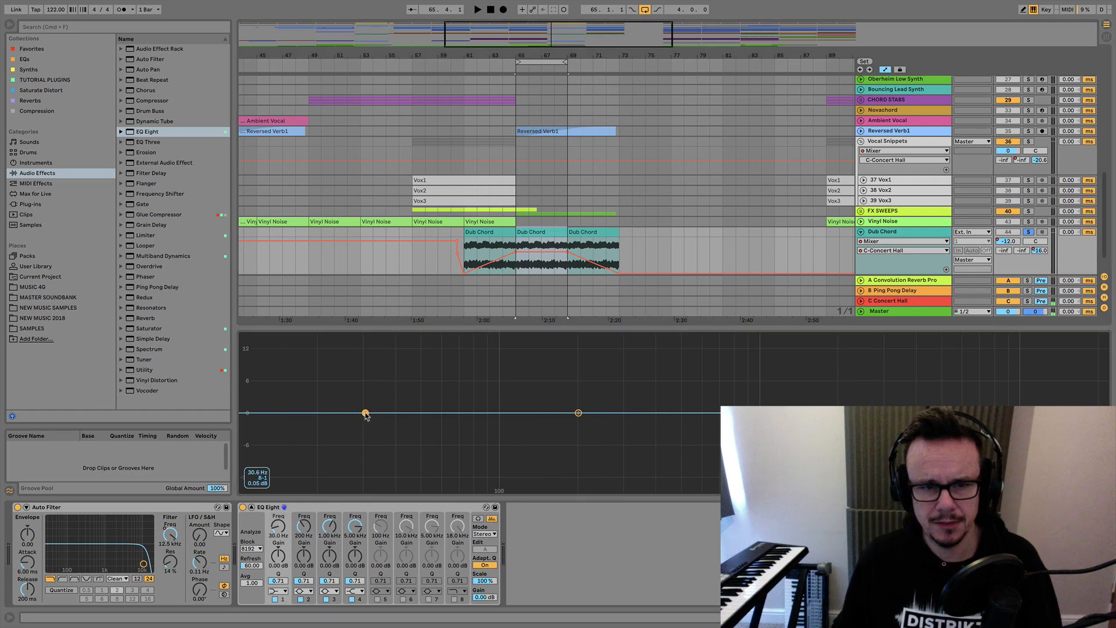
pyautogui.click(278, 591)
pyautogui.click(273, 527)
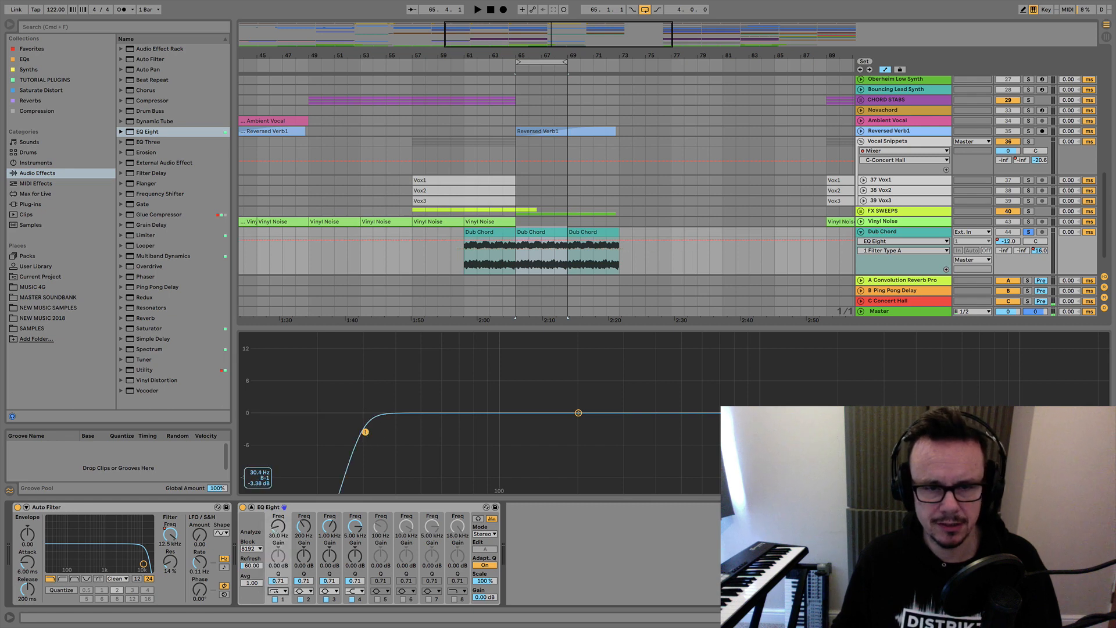
pyautogui.moveTo(365, 432); pyautogui.dragTo(379, 432)
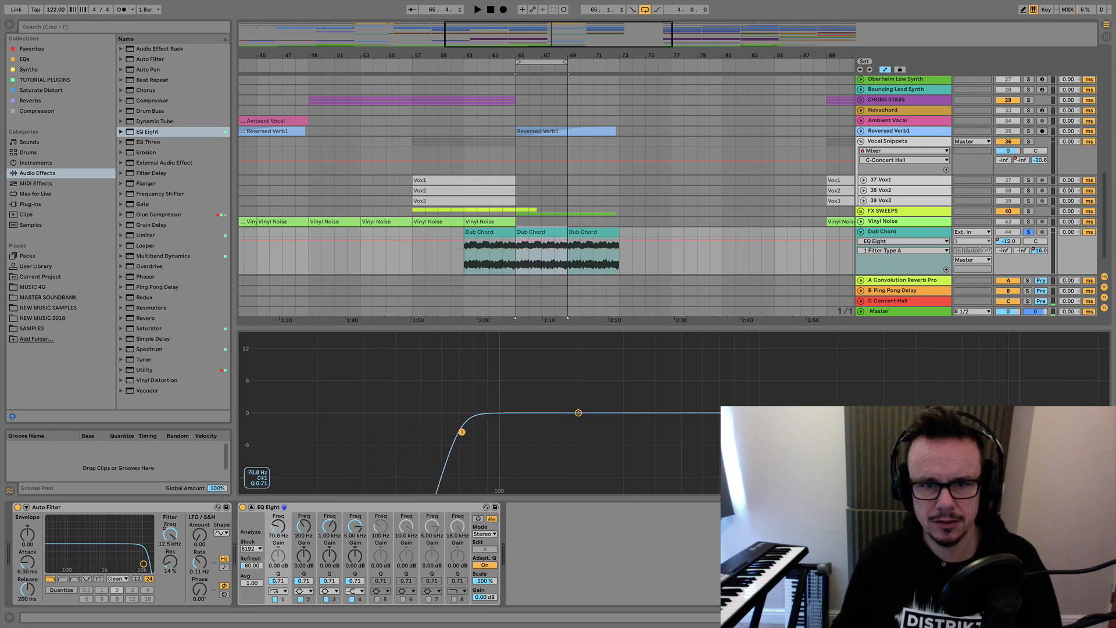
pyautogui.press('space')
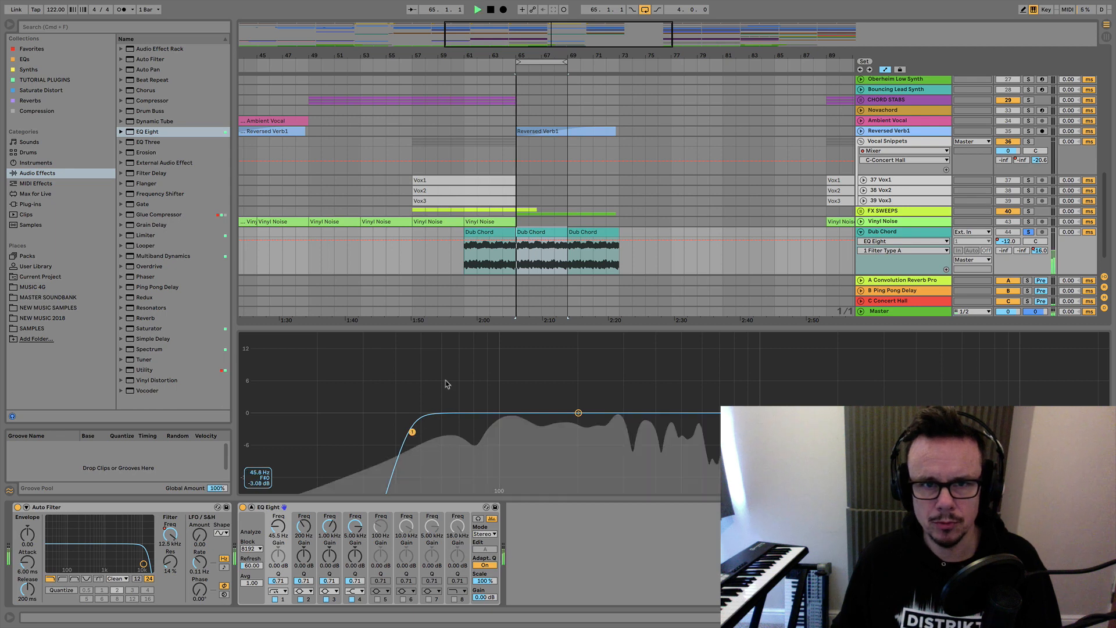
pyautogui.moveTo(412, 433); pyautogui.dragTo(492, 431)
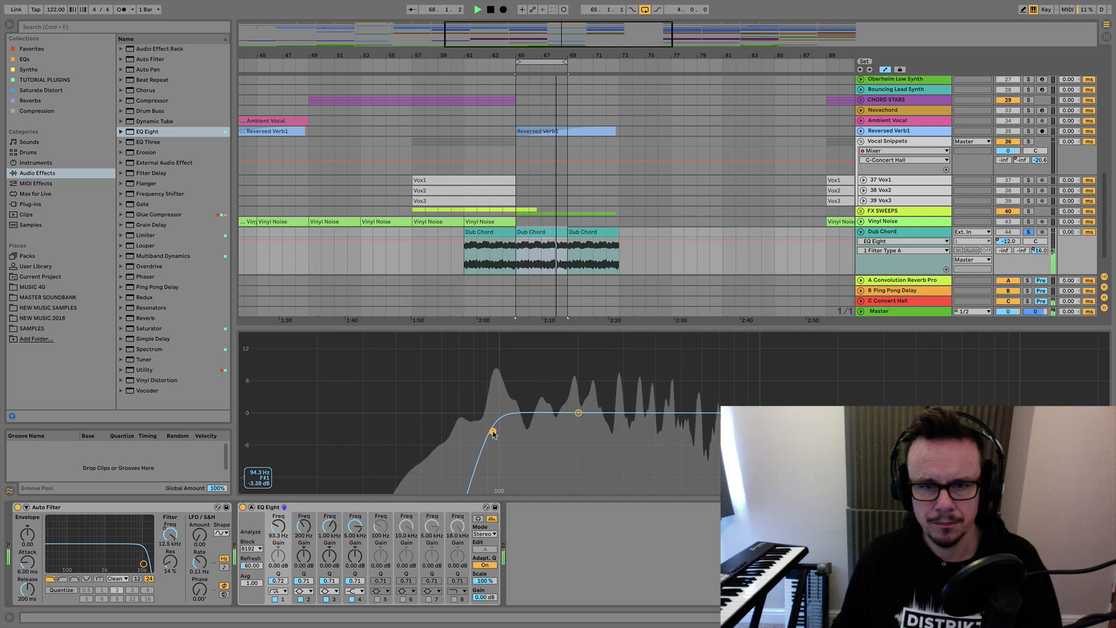
pyautogui.press('space')
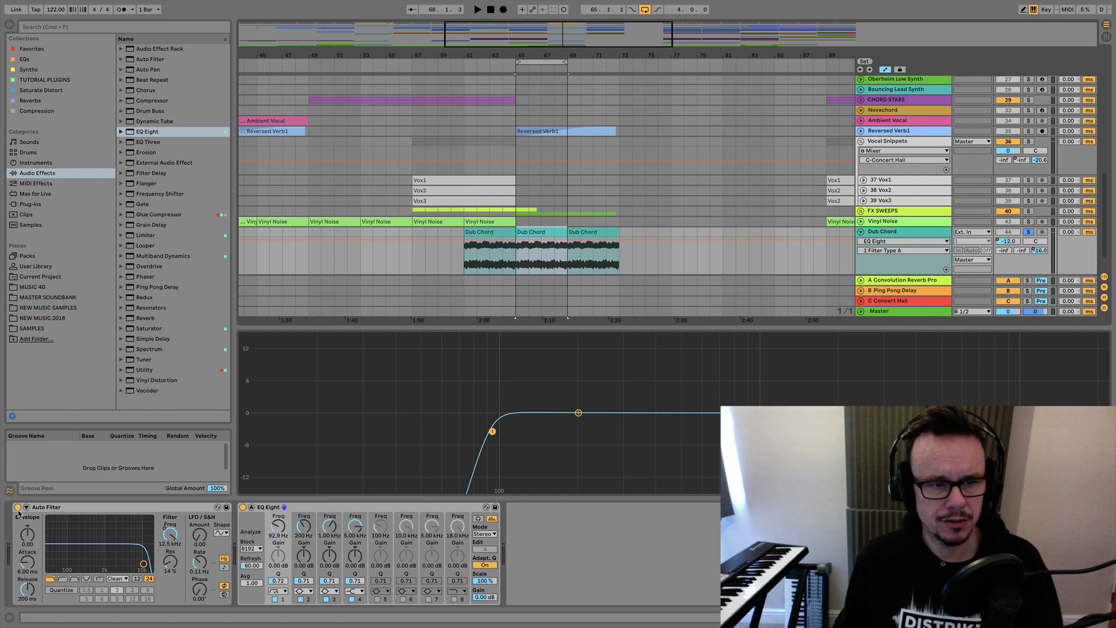
pyautogui.moveTo(313, 512); pyautogui.dragTo(19, 529)
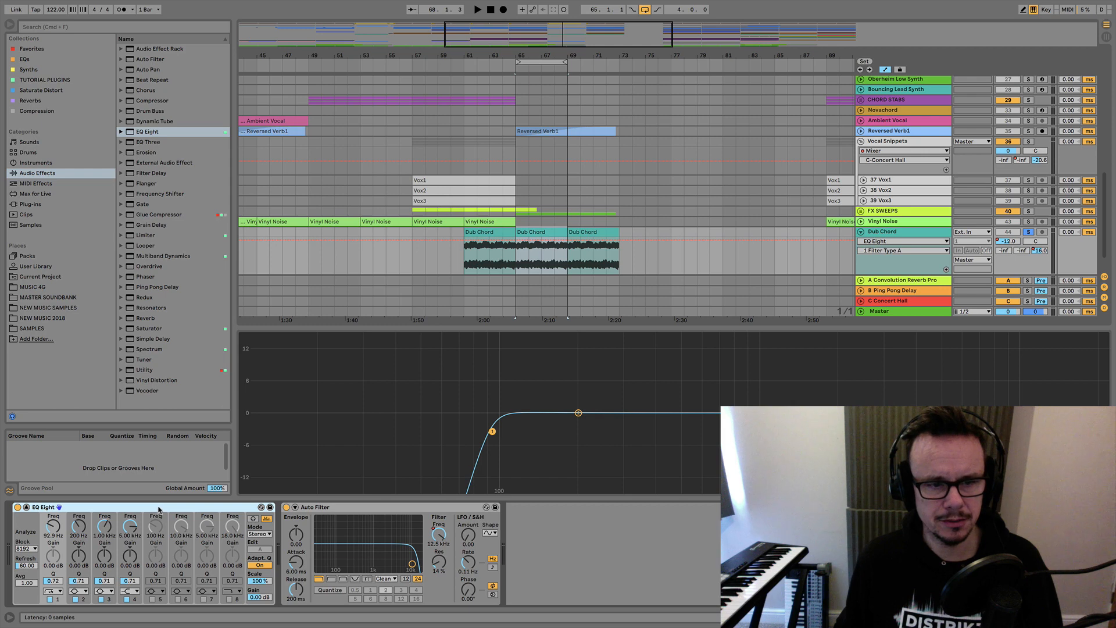
# Add a second Auto Filter after the first and make it a high-pass filter at about 1.08 kHz.
pyautogui.click(364, 511)
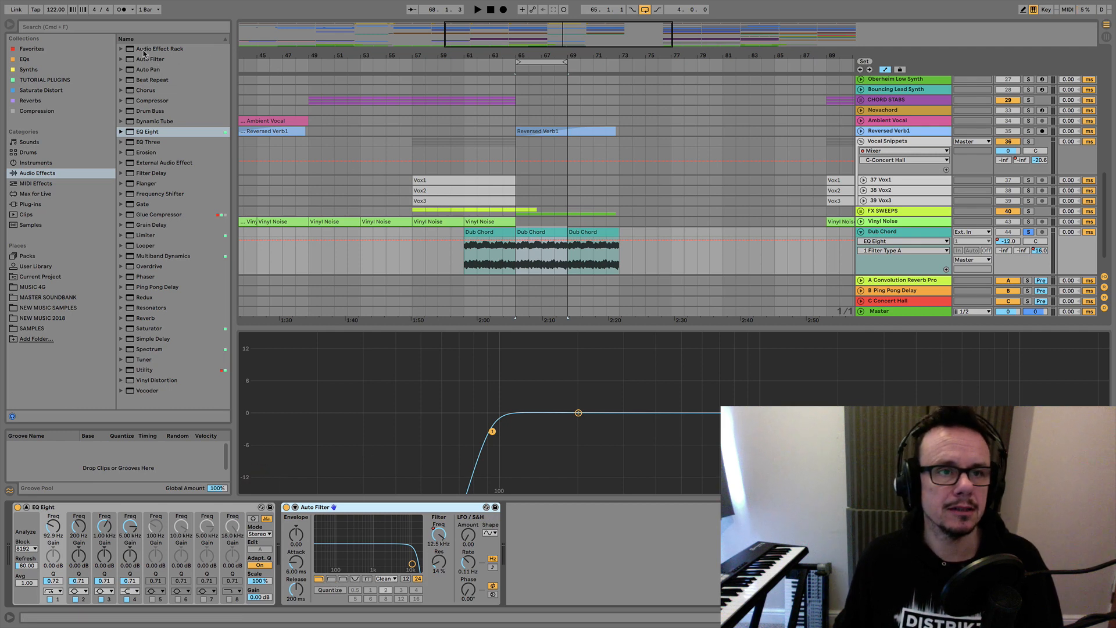
pyautogui.moveTo(141, 61); pyautogui.dragTo(531, 531)
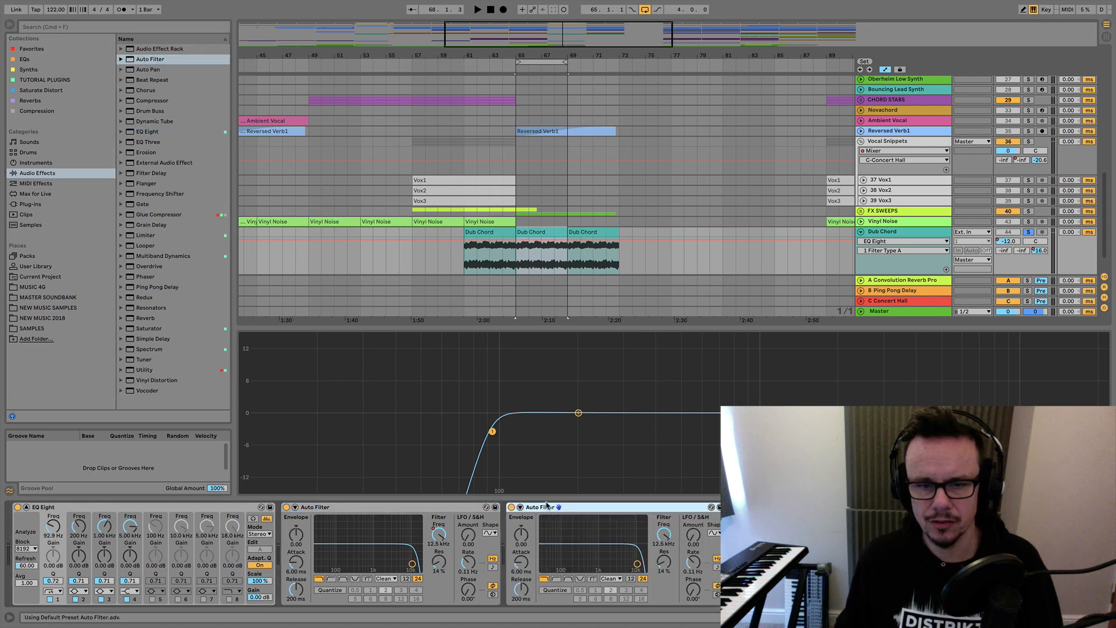
pyautogui.click(557, 579)
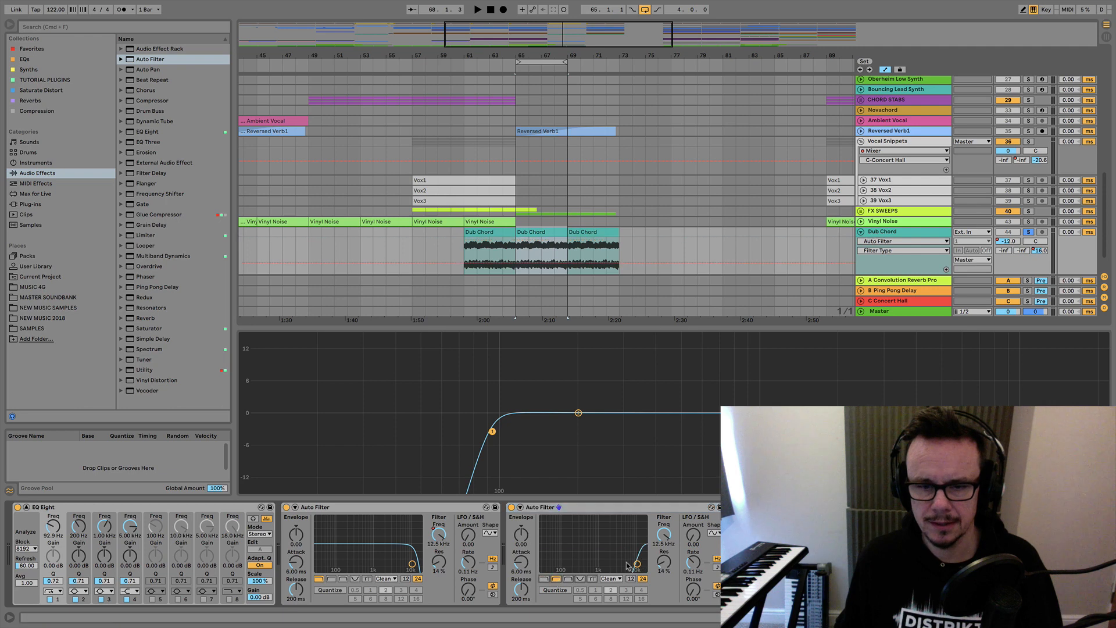
pyautogui.moveTo(637, 566); pyautogui.dragTo(562, 565)
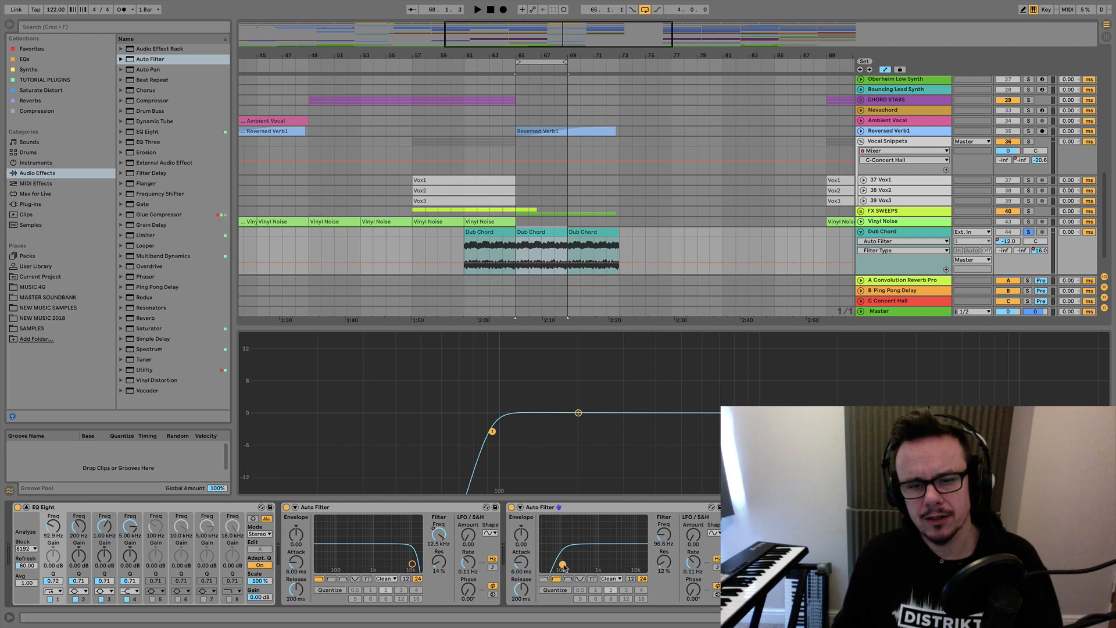
pyautogui.moveTo(563, 565); pyautogui.dragTo(601, 564)
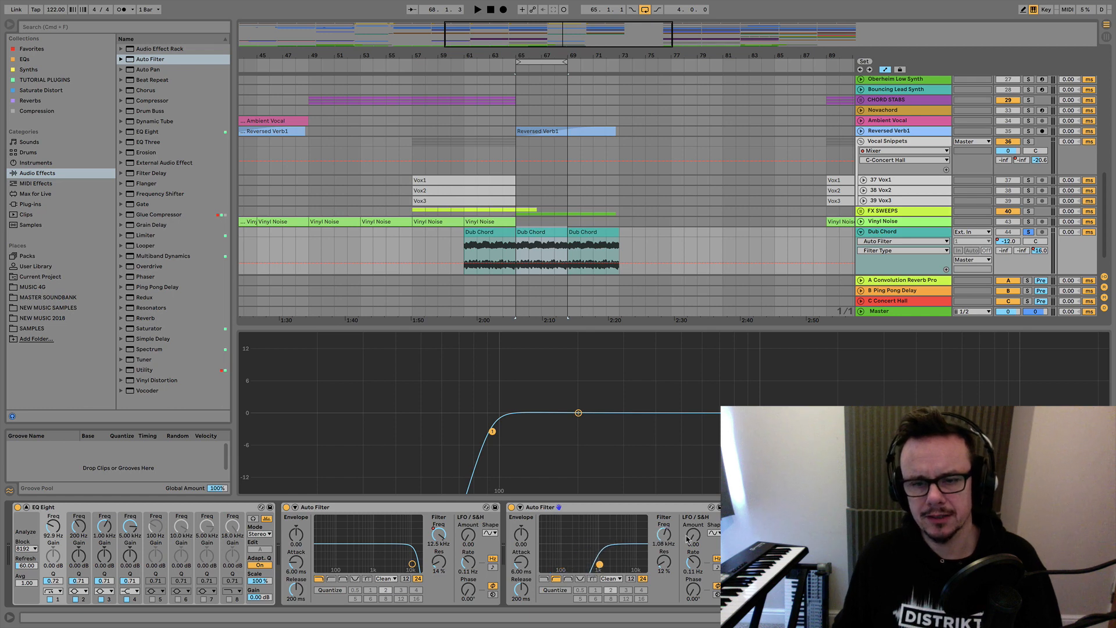
# Show the second Auto Filter's Device On automation in its own lane under the Dub Chord track.
pyautogui.click(666, 536)
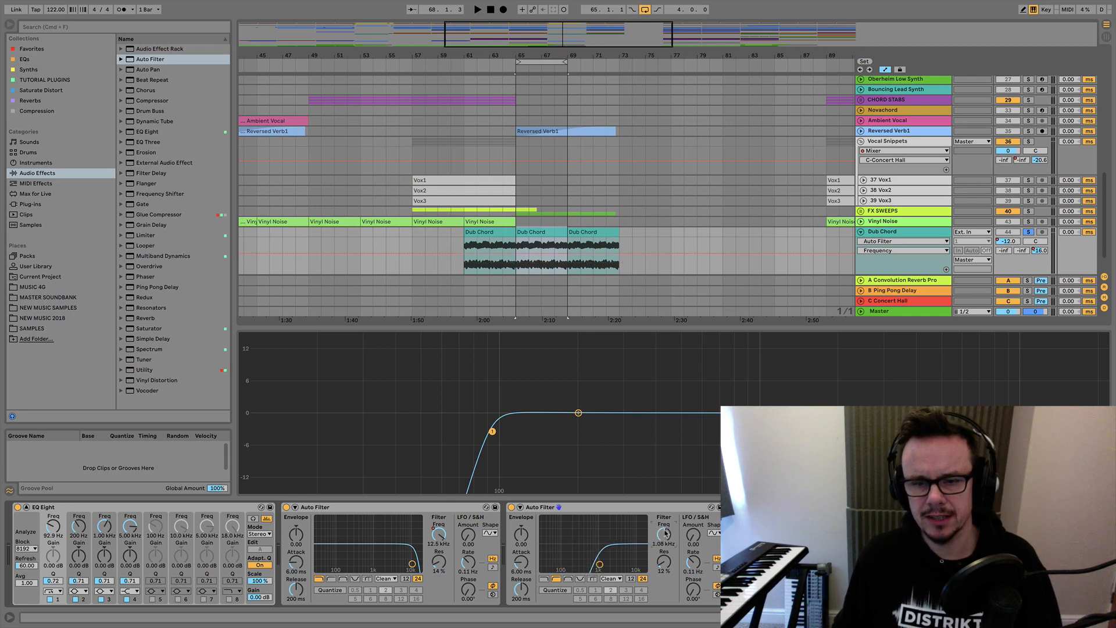
pyautogui.click(457, 254)
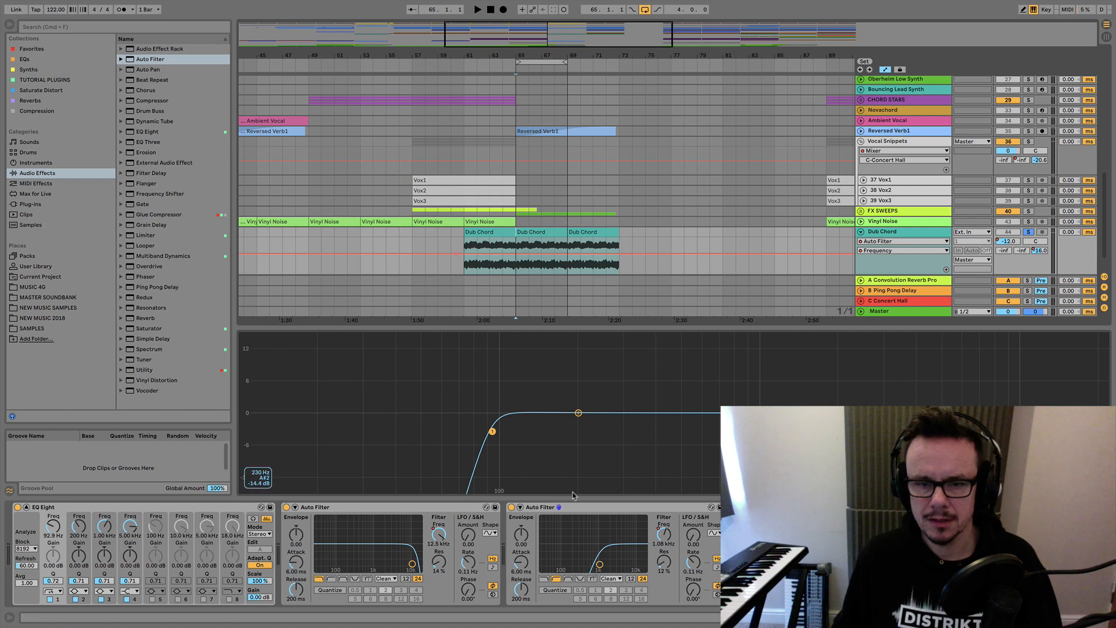
pyautogui.click(577, 509)
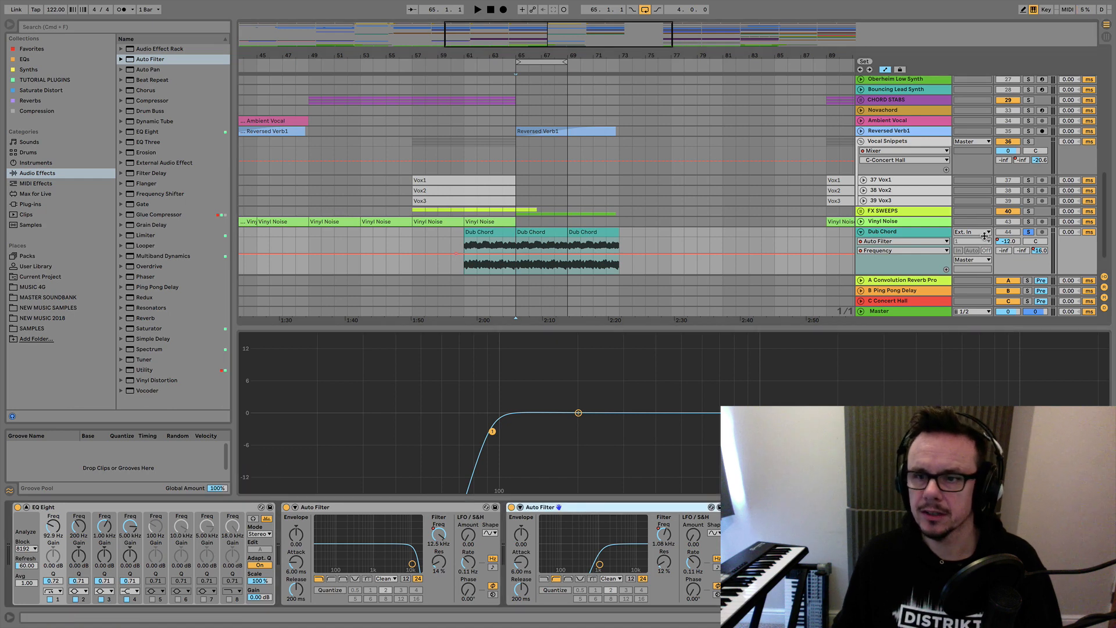
pyautogui.click(881, 252)
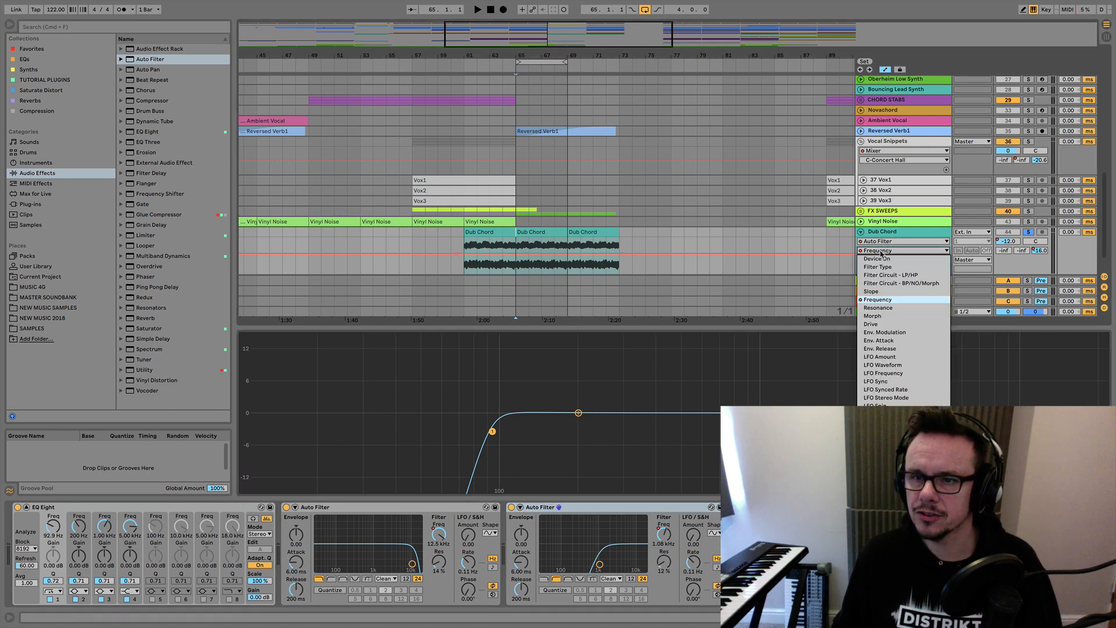
pyautogui.click(879, 261)
pyautogui.click(946, 270)
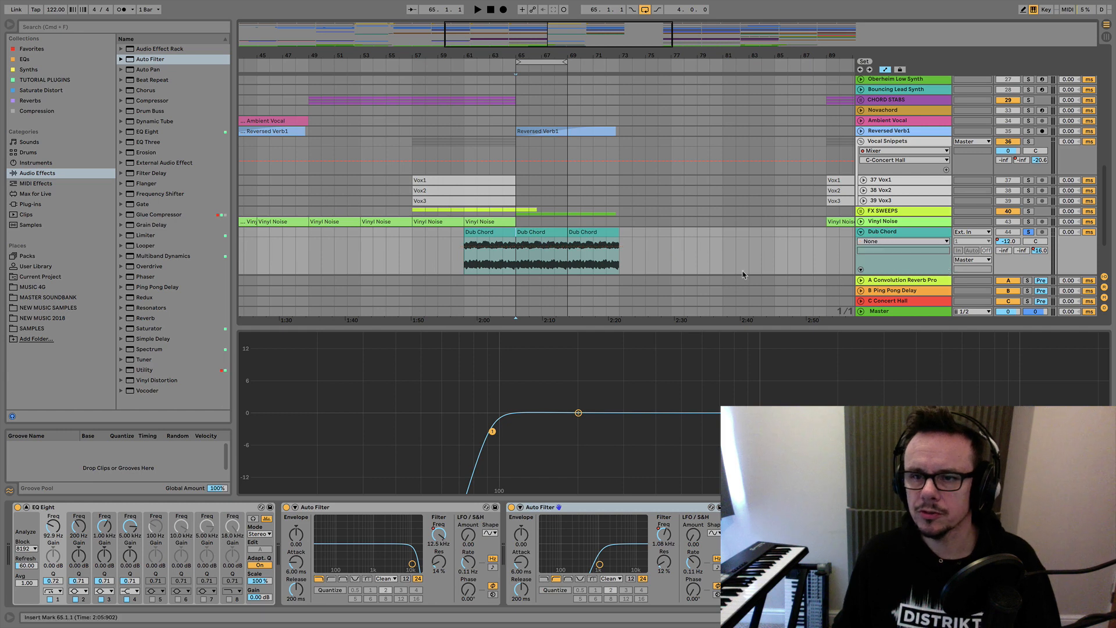
# Automate the second Auto Filter's Device On to be off before bar 61, on until bar 77 and off from there.
pyautogui.scroll(-5, 742, 265)
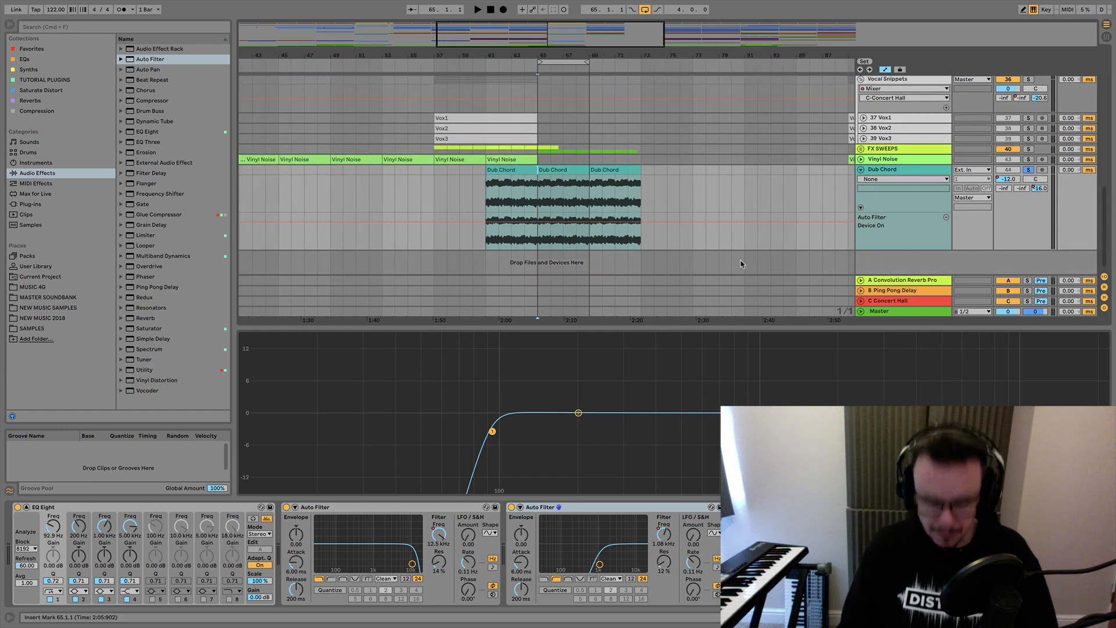
pyautogui.press('b')
pyautogui.click(483, 236)
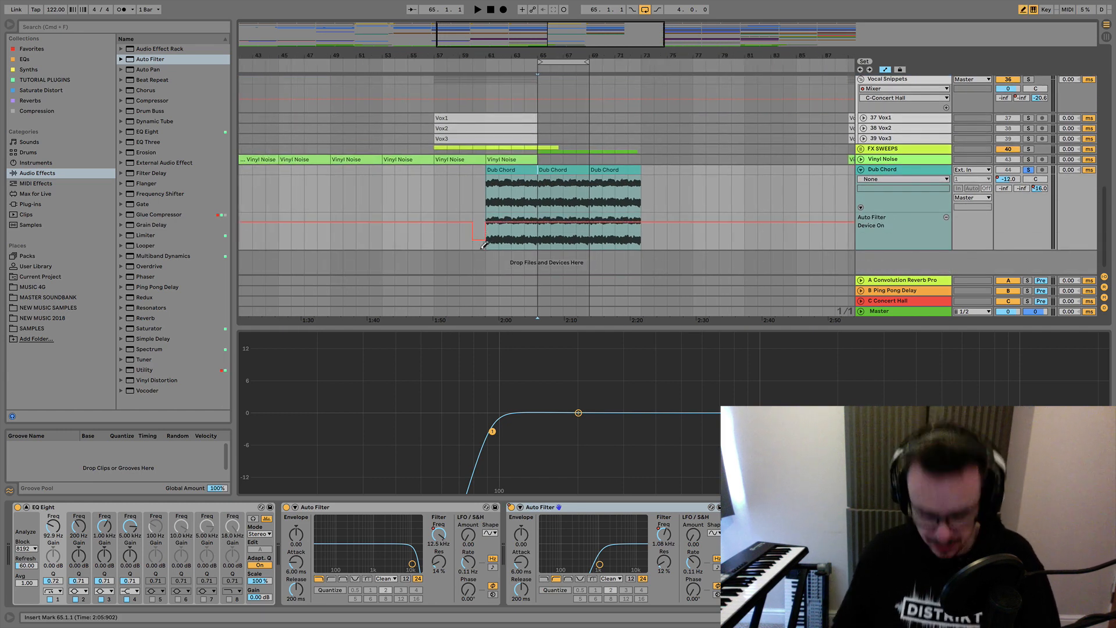
pyautogui.press('b')
pyautogui.click(472, 223)
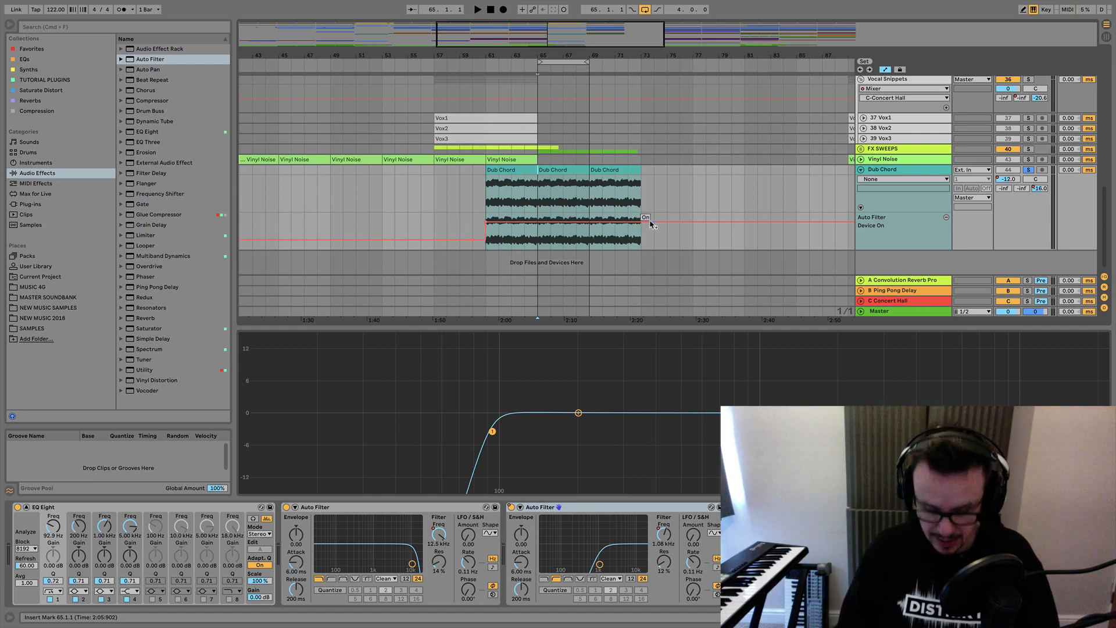
pyautogui.press('b')
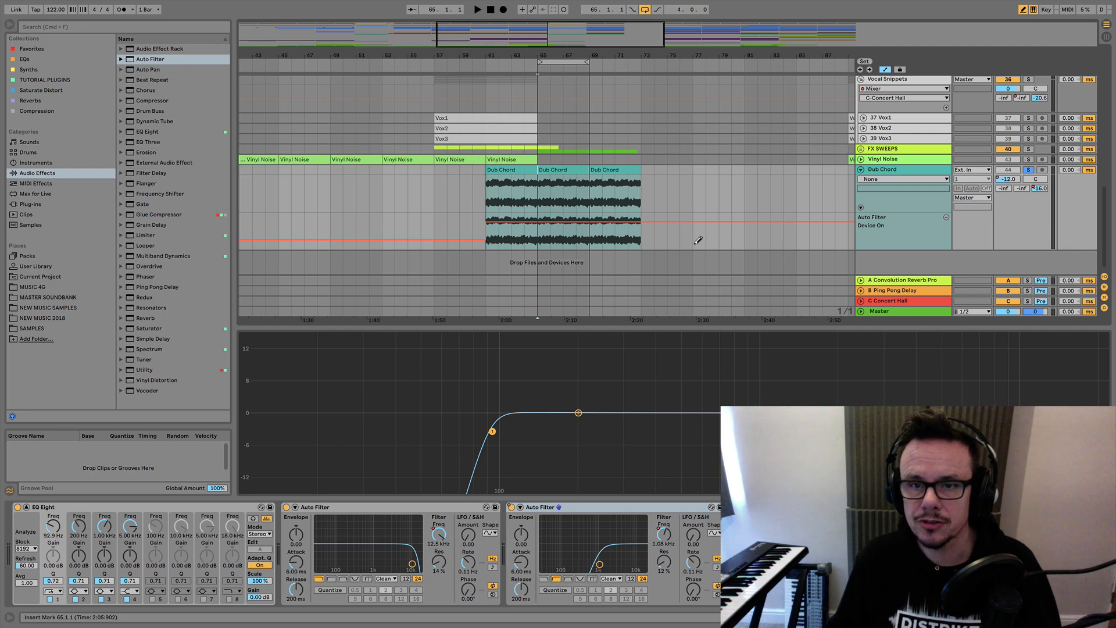
pyautogui.press('b')
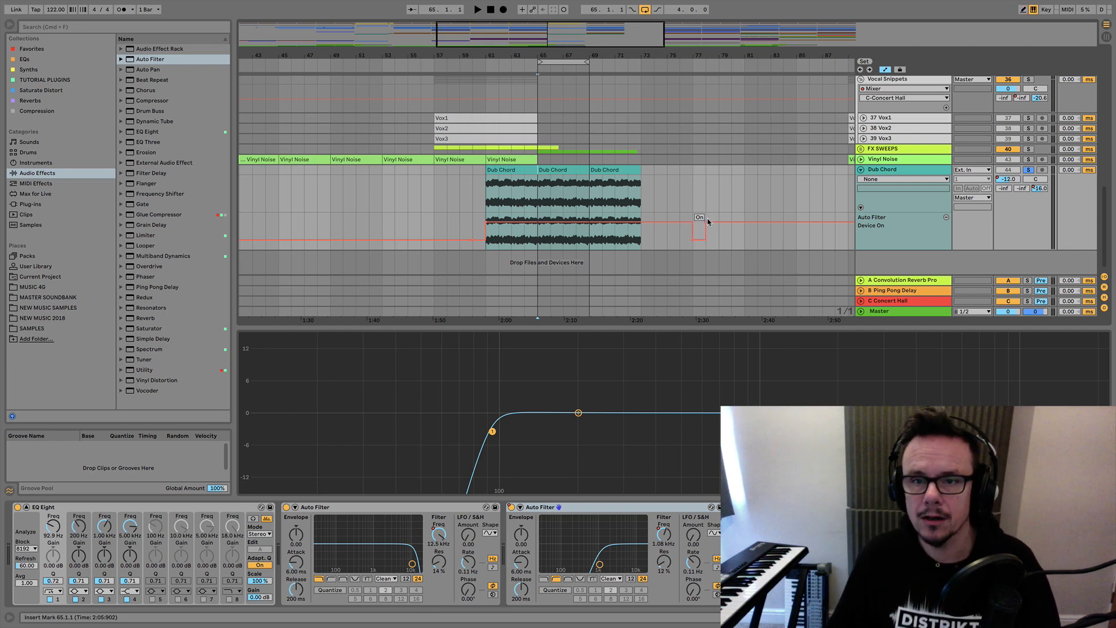
pyautogui.click(707, 224)
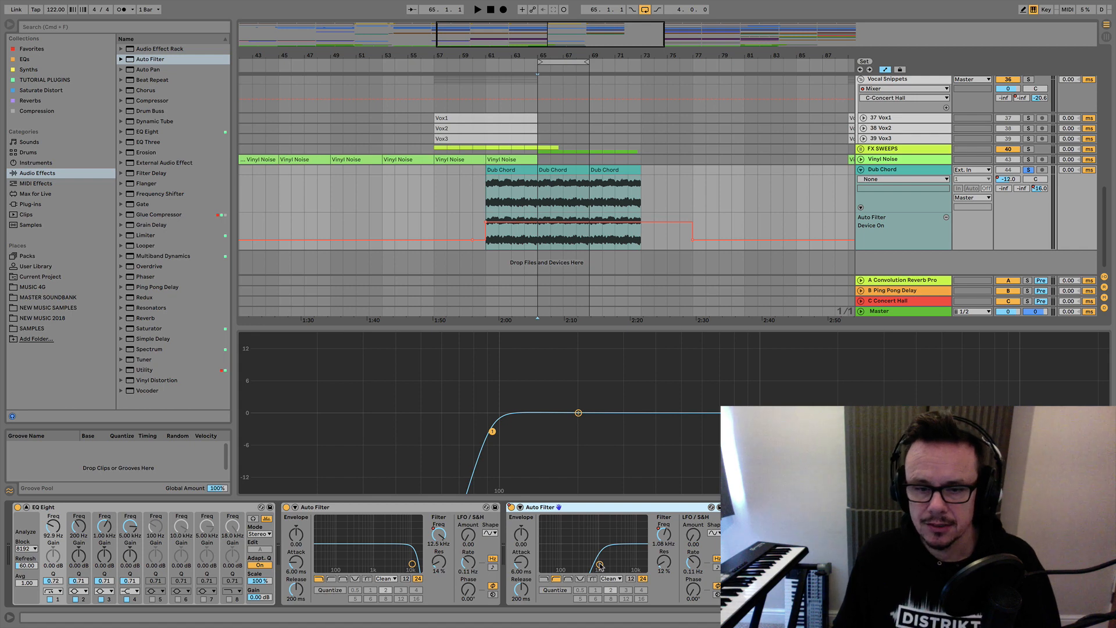
# Show the second Auto Filter's Frequency automation in a separate lane under the Dub Chord track.
pyautogui.click(664, 535)
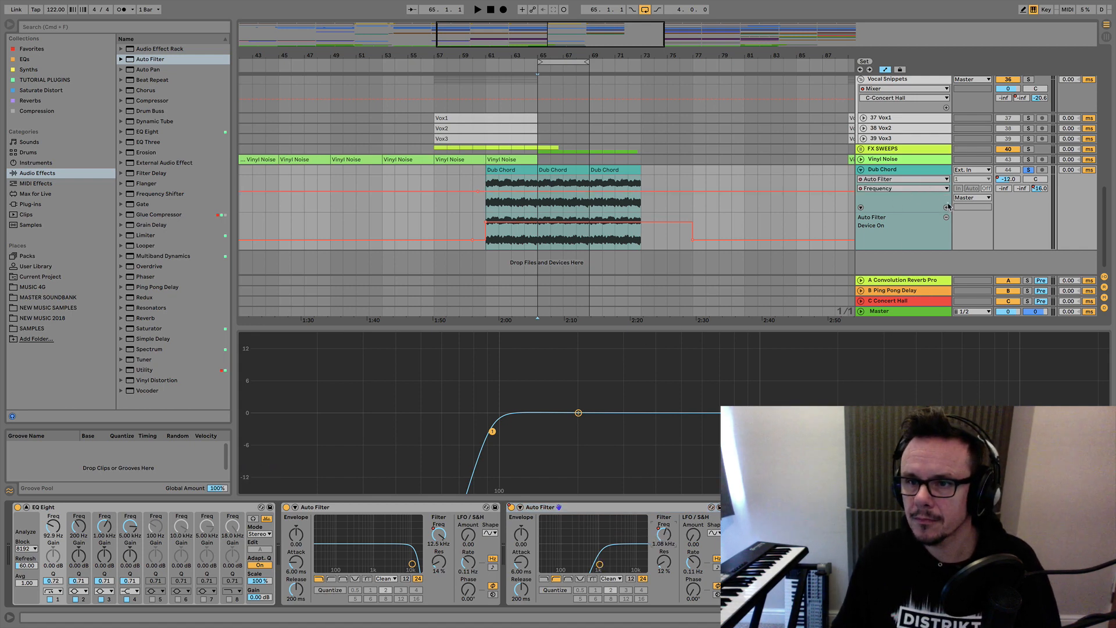
pyautogui.click(946, 208)
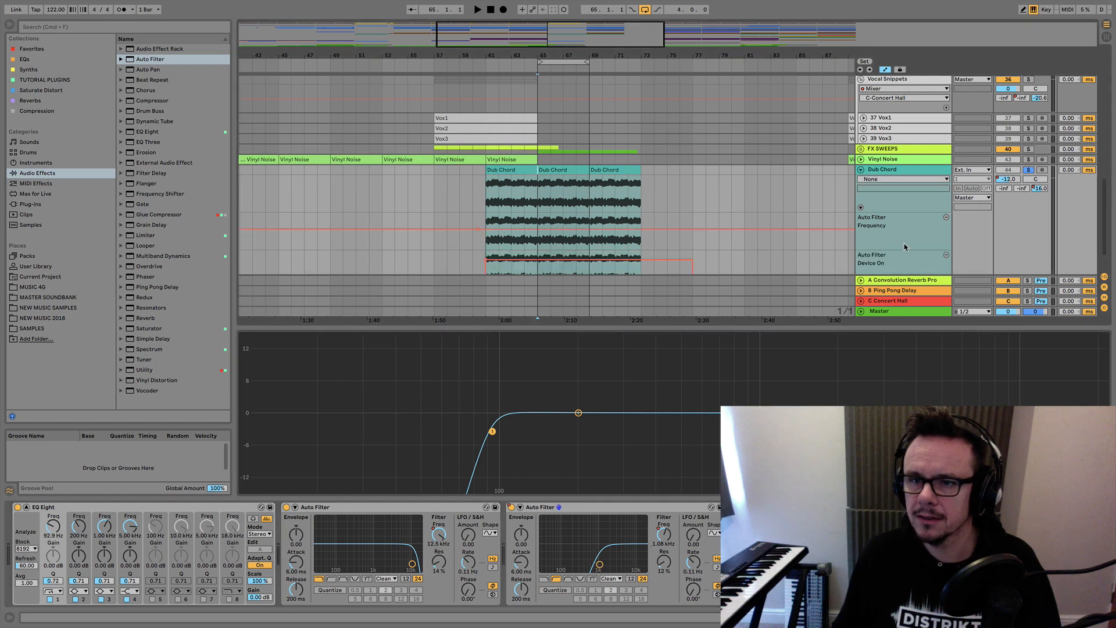
pyautogui.scroll(-2, 904, 247)
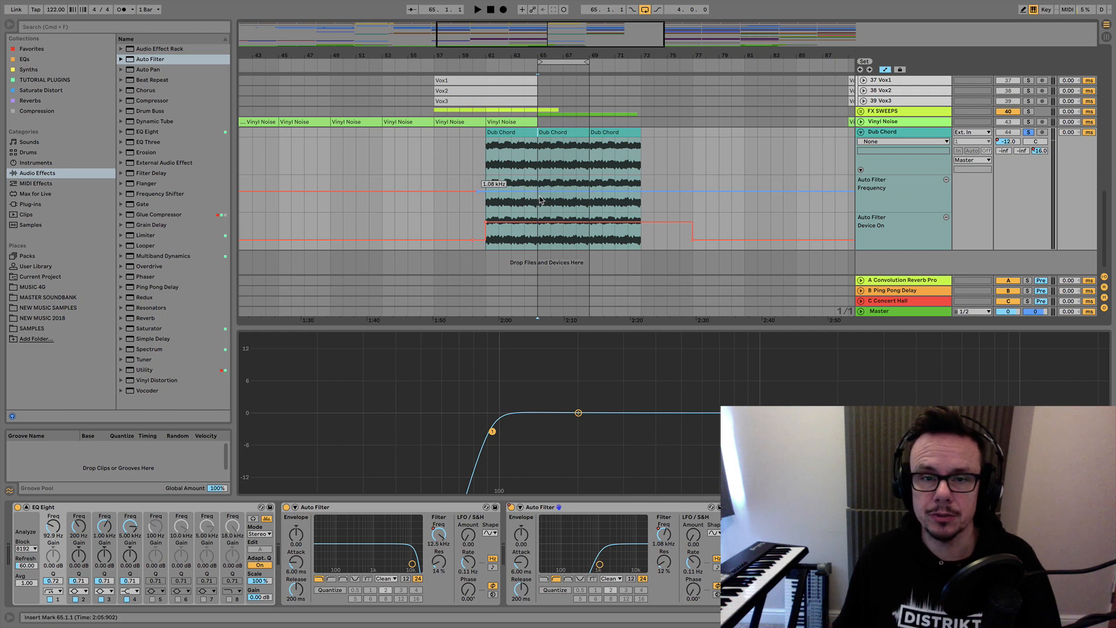
# Automate the second Auto Filter's Frequency from 1.08 kHz at bar 61 down to 47.5 Hz at bars 65–69, then back to 1.08 kHz at bar 73.
pyautogui.click(486, 192)
pyautogui.moveTo(534, 192); pyautogui.dragTo(540, 211)
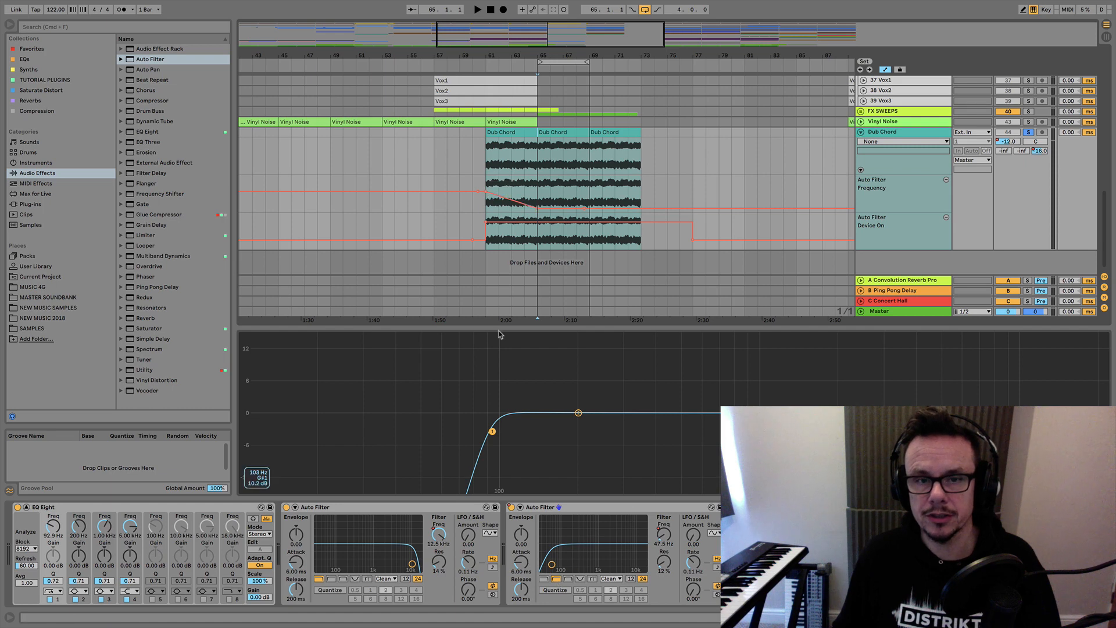
pyautogui.click(487, 150)
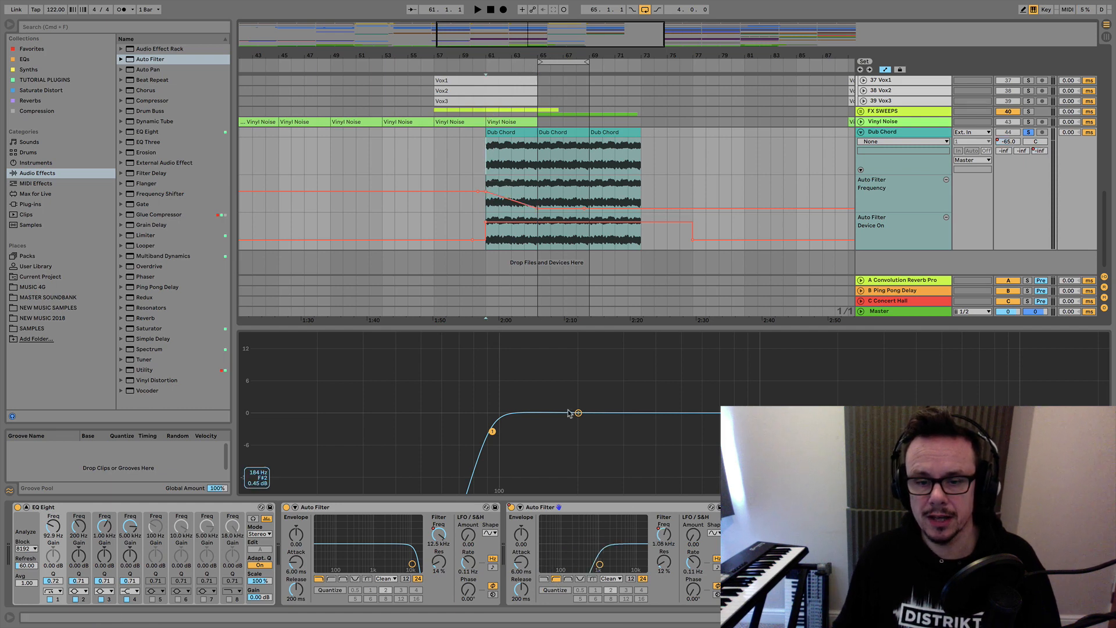
pyautogui.click(501, 151)
pyautogui.click(510, 152)
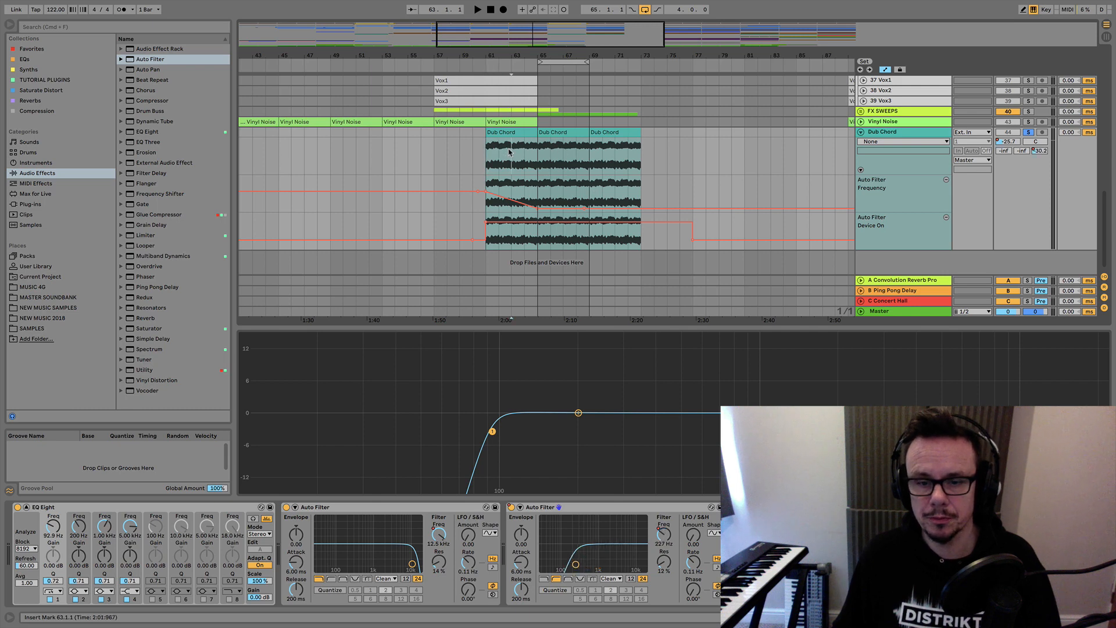
pyautogui.click(525, 155)
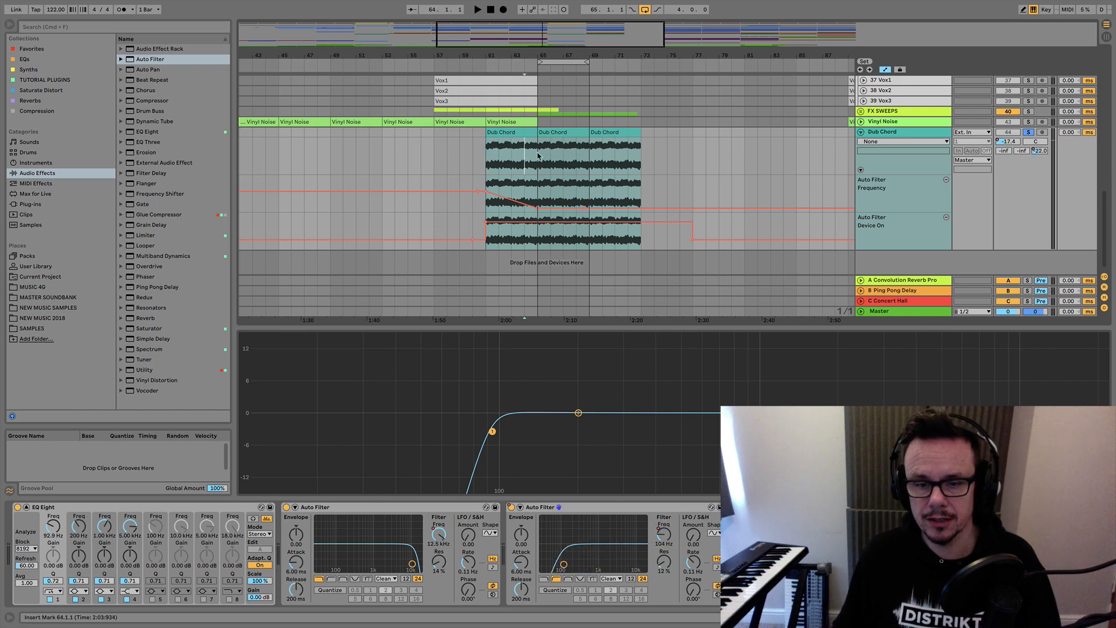
pyautogui.click(538, 156)
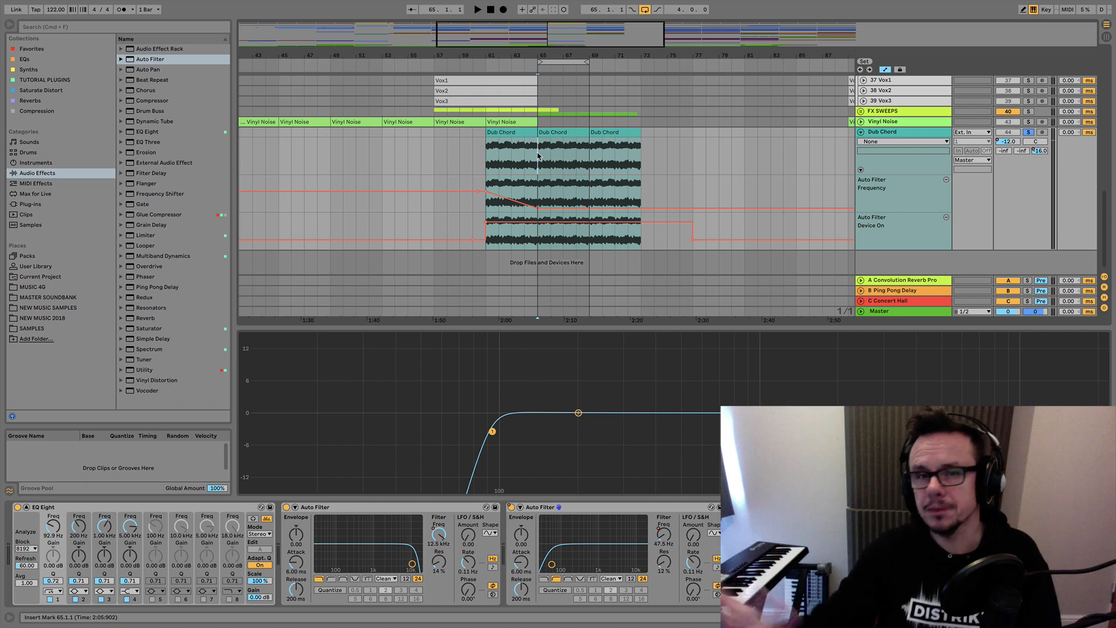
pyautogui.moveTo(585, 210)
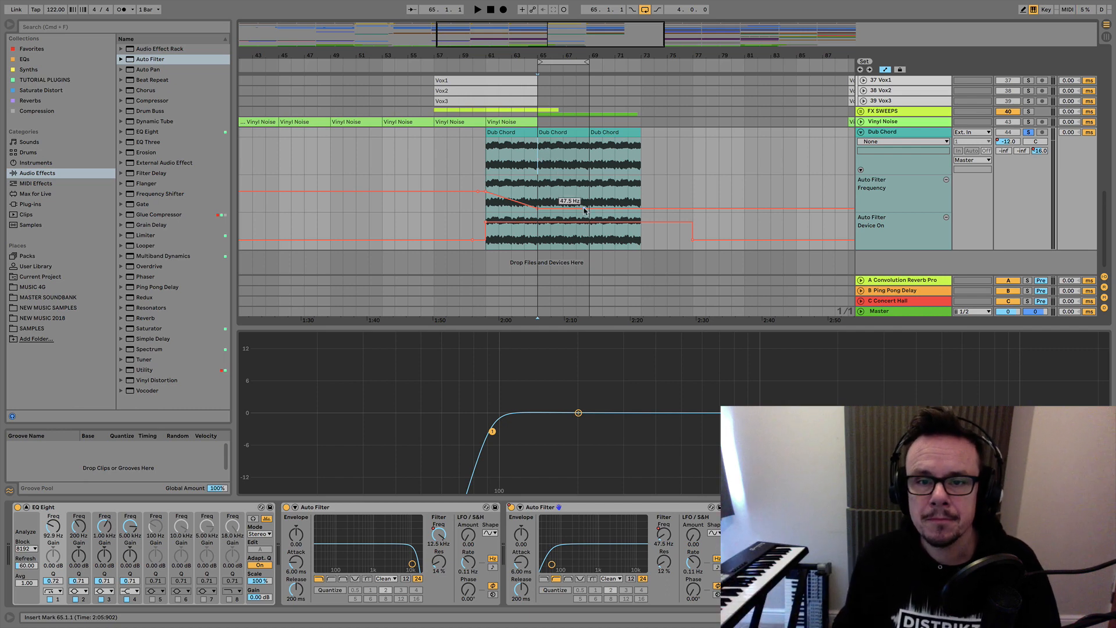
pyautogui.moveTo(640, 207)
pyautogui.mouseDown()
pyautogui.moveTo(640, 187)
pyautogui.moveTo(583, 204)
pyautogui.moveTo(640, 192)
pyautogui.mouseUp()
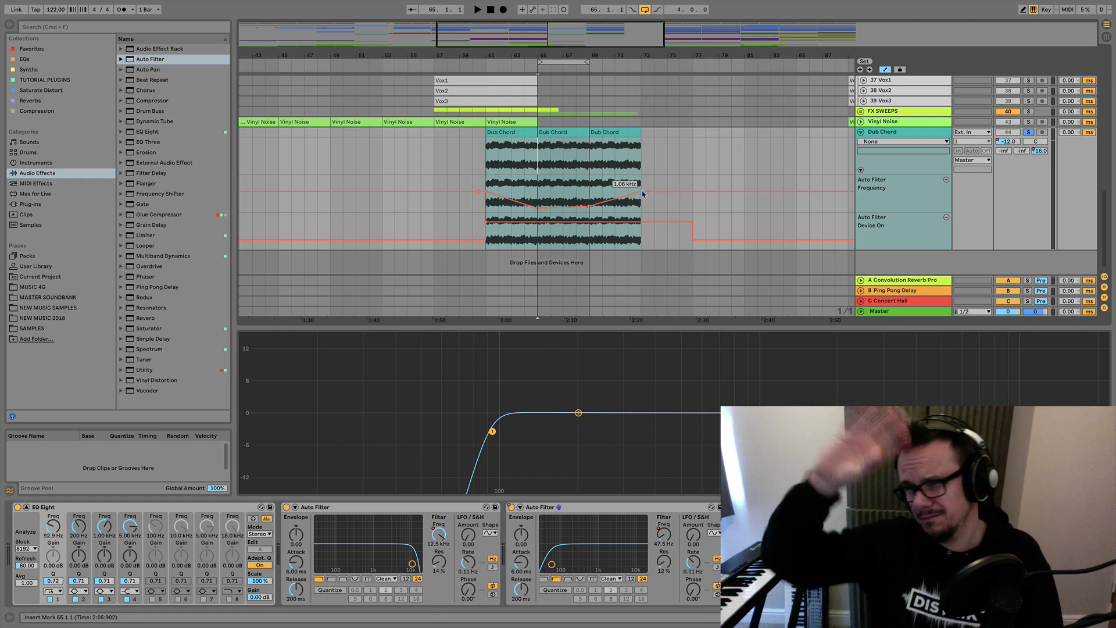
# Set the loop around the three Dub Chord clips, extend its end to bar 77 and play it back.
pyautogui.click(525, 134)
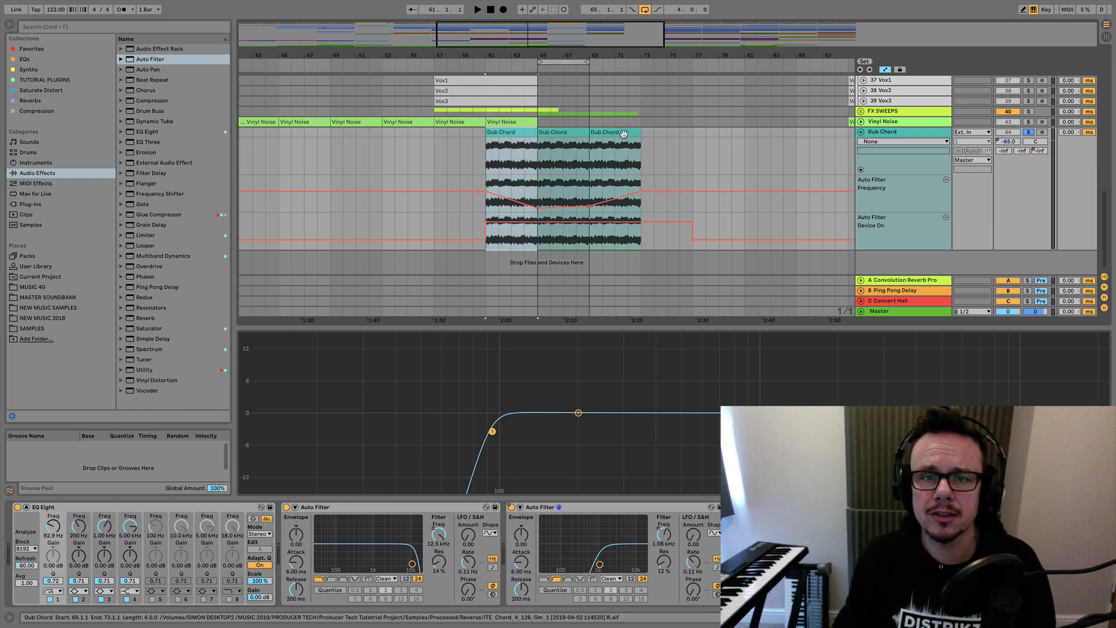
pyautogui.keyDown('shift'); pyautogui.click(623, 134); pyautogui.keyUp('shift')
pyautogui.press('super+l')
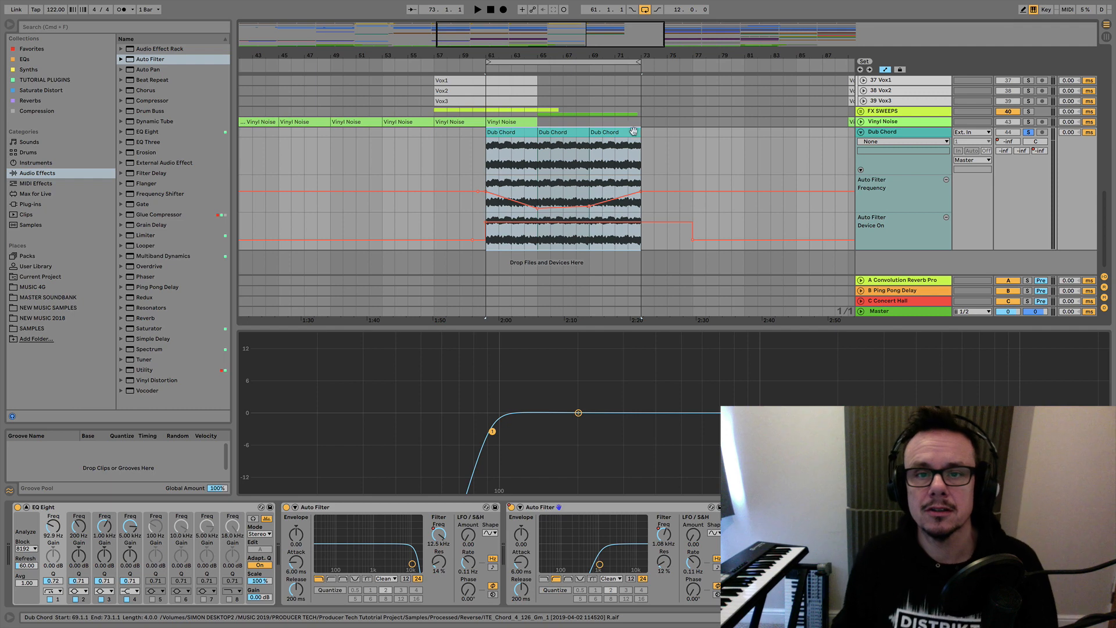
pyautogui.moveTo(641, 62); pyautogui.dragTo(693, 62)
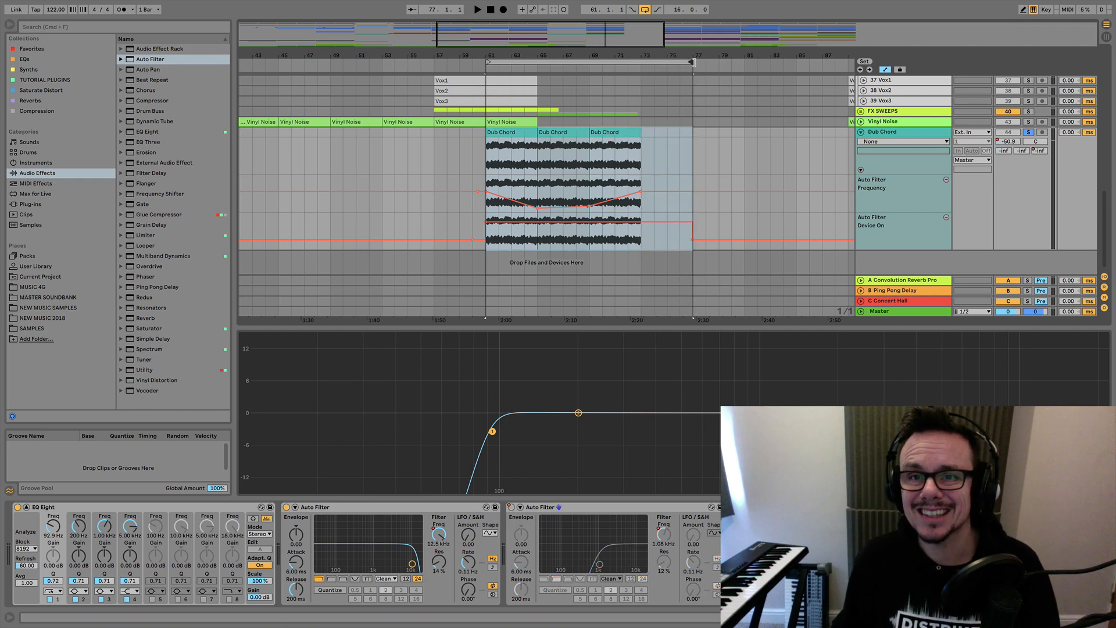
pyautogui.click(477, 9)
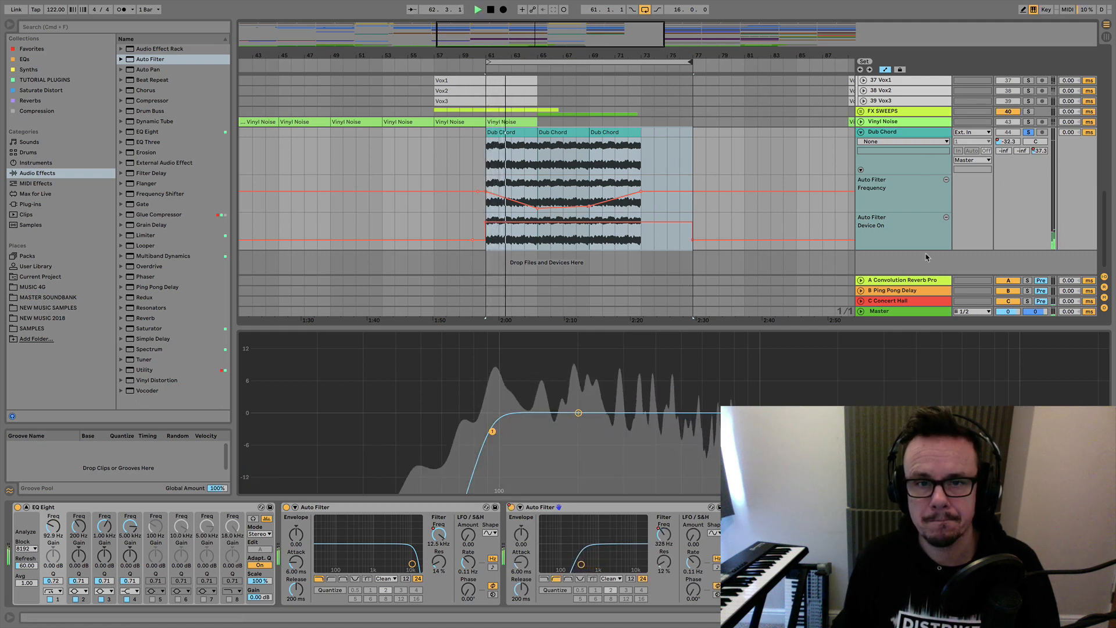
# Raise the second Auto Filter's resonance to 43 %.
pyautogui.moveTo(664, 562); pyautogui.dragTo(664, 536)
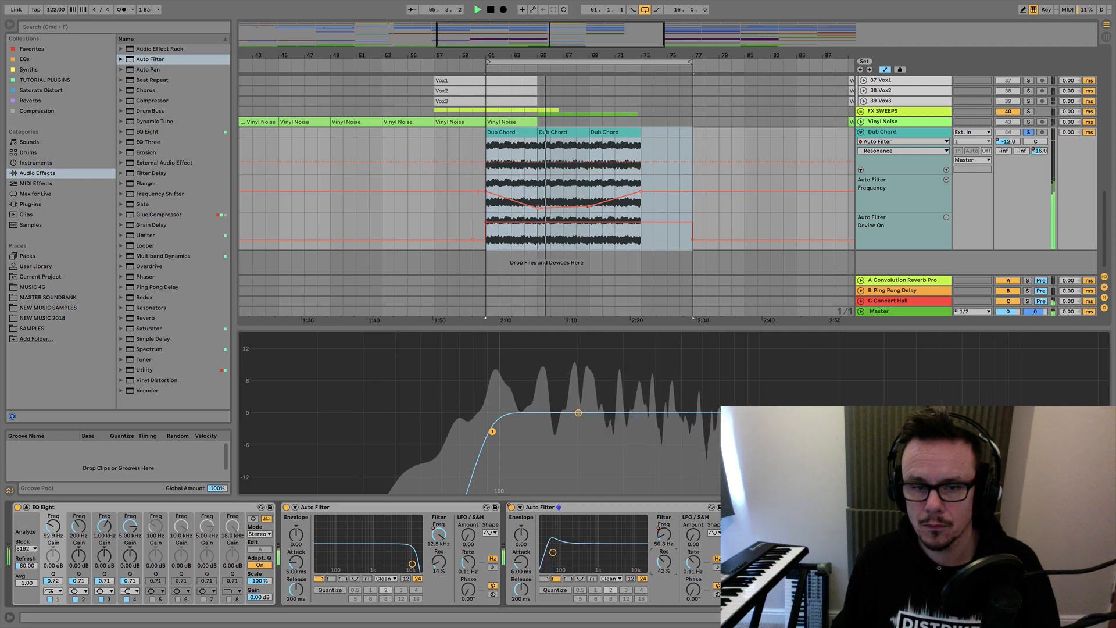
pyautogui.moveTo(666, 565); pyautogui.dragTo(666, 564)
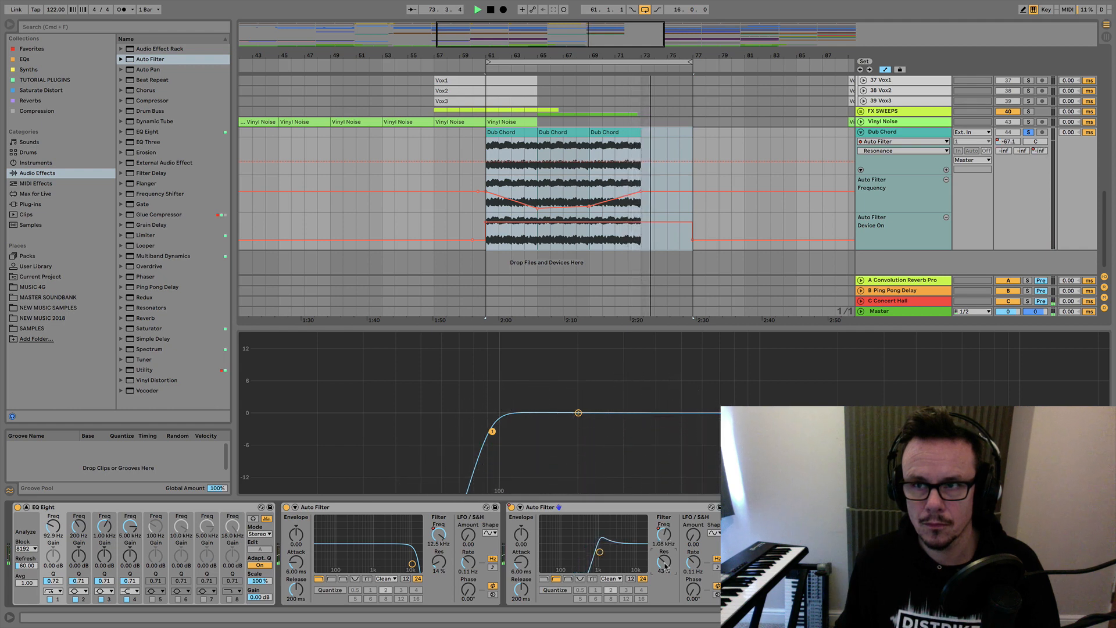
# Show the Dub Chord's C-Concert Hall send automation in its own lane and remove its rise between bars 61 and 73.
pyautogui.click(1041, 151)
pyautogui.click(879, 132)
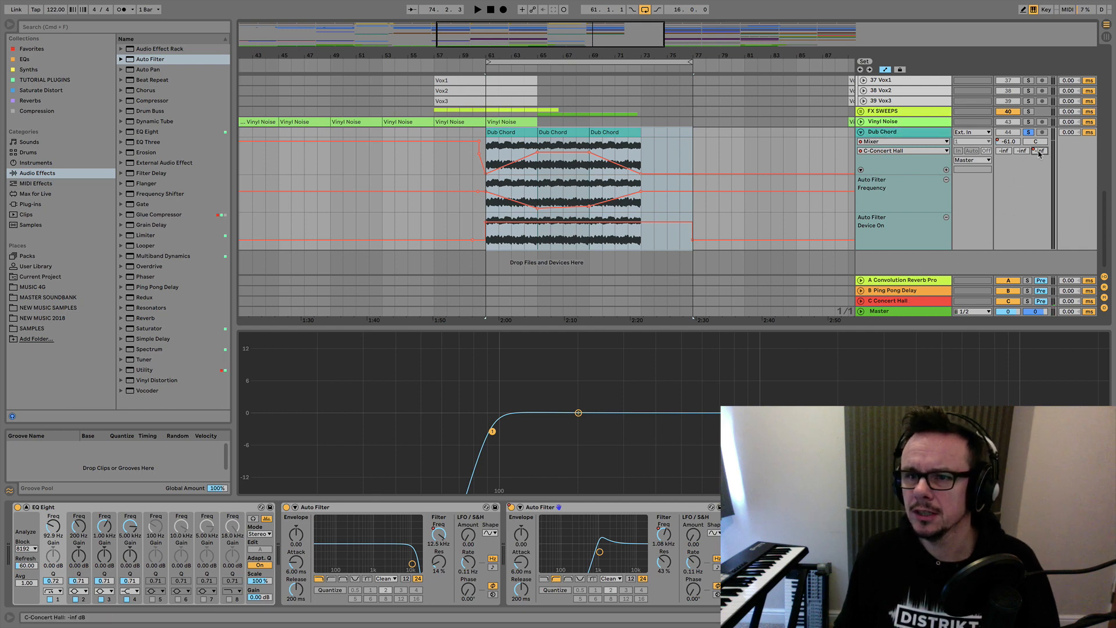
pyautogui.click(947, 170)
pyautogui.scroll(-2, 903, 210)
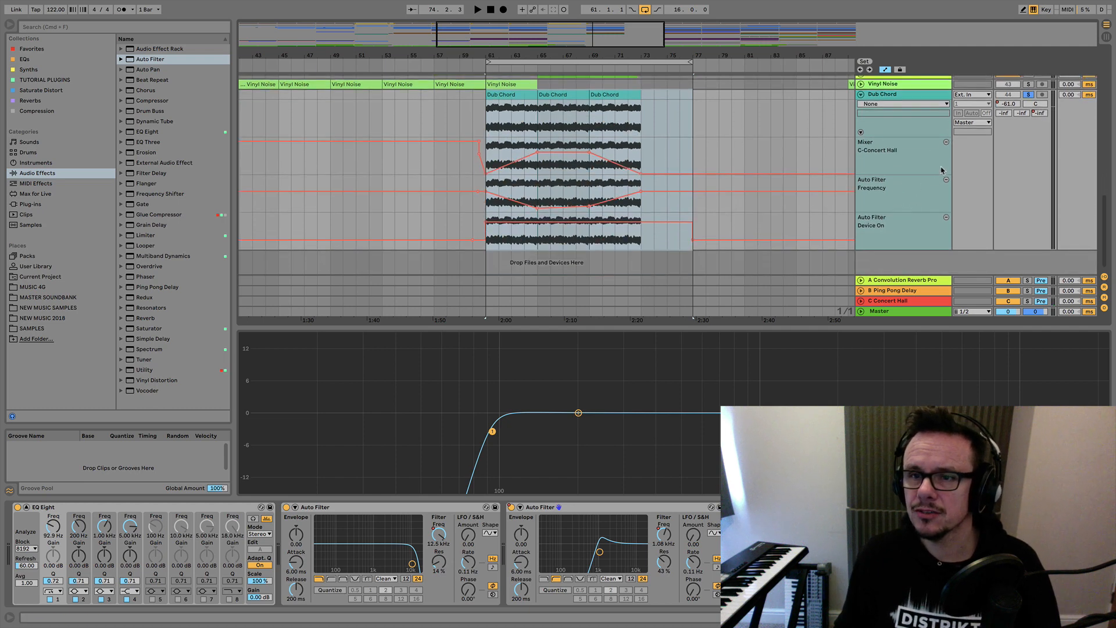
pyautogui.moveTo(537, 153); pyautogui.dragTo(589, 174)
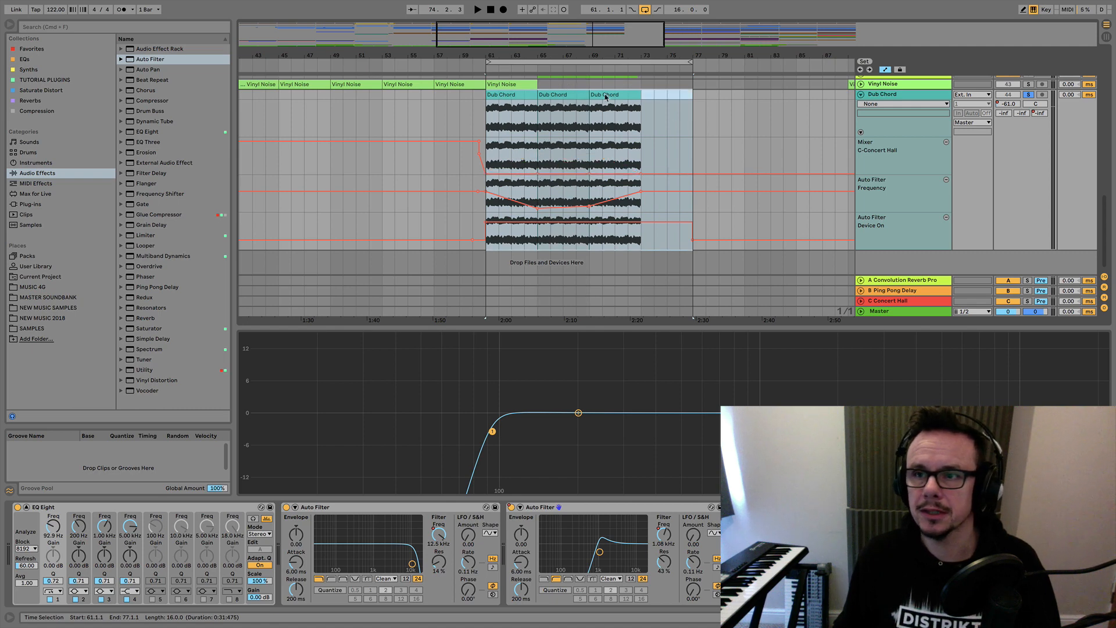
# Play the looped Dub Chord section to hear it without the Concert Hall send.
pyautogui.scroll(4, 525, 143)
pyautogui.press('space')
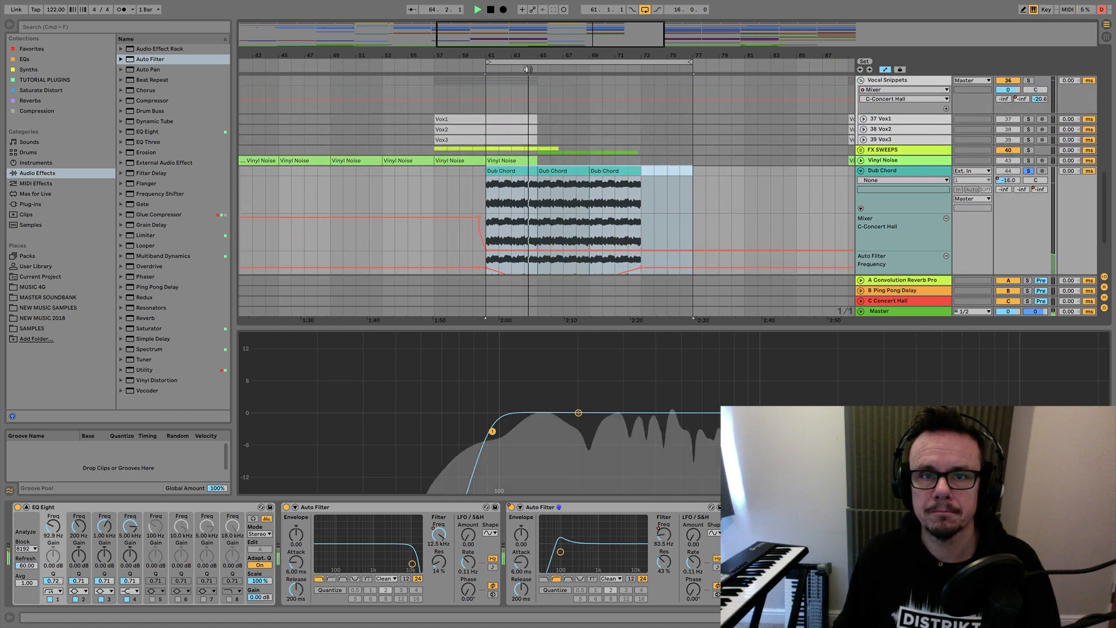
pyautogui.scroll(-2, 601, 243)
pyautogui.scroll(-1, 600, 243)
pyautogui.scroll(3, 593, 146)
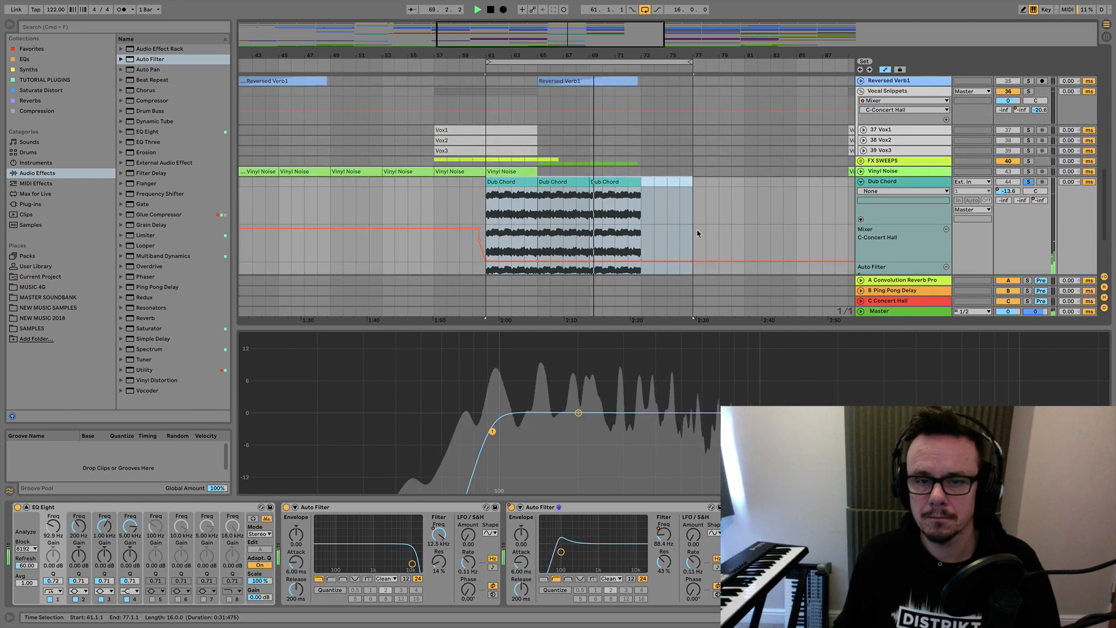
pyautogui.scroll(-3, 696, 235)
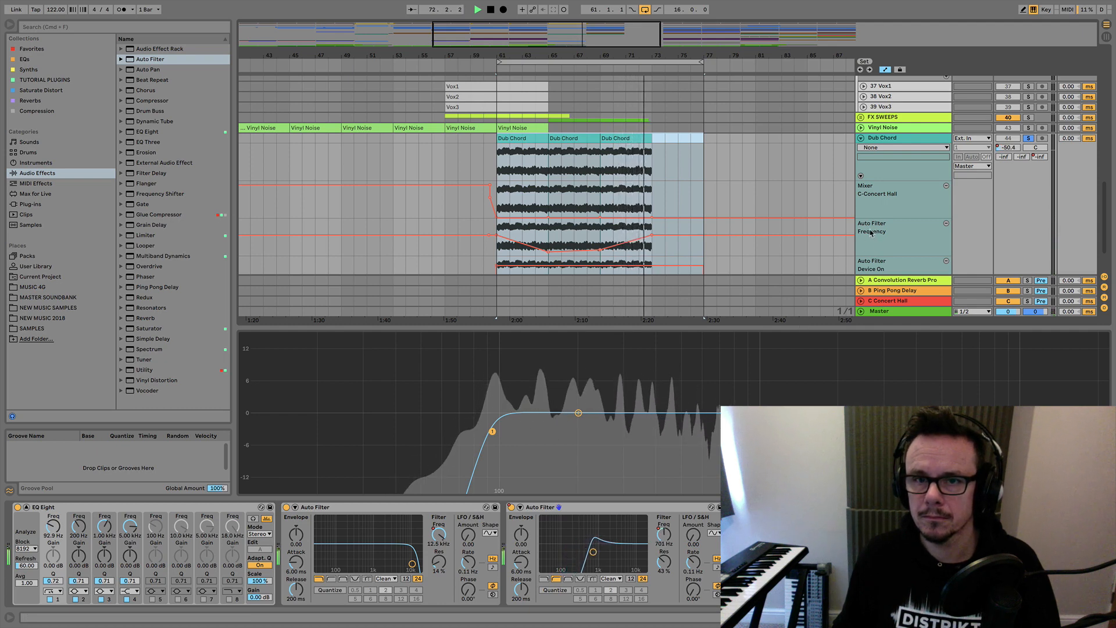
pyautogui.press('space')
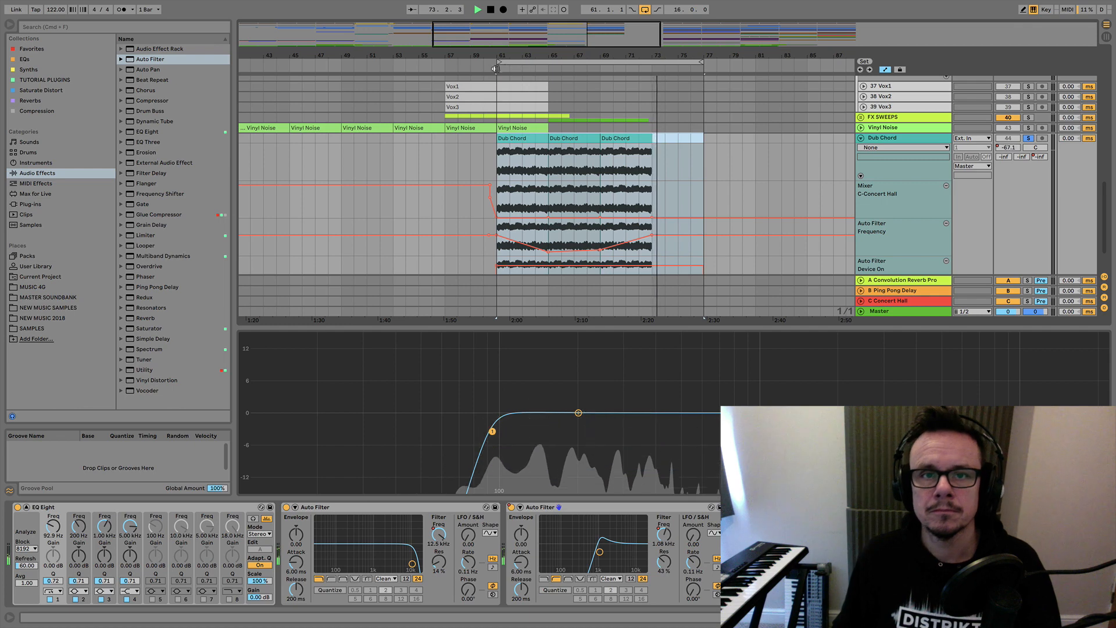
# Automate the Dub Chord's C-Concert Hall send to rise from bar 61 to -15.0 dB at bar 65 and fall through bar 69 to -inf at bar 73.
pyautogui.click(1040, 158)
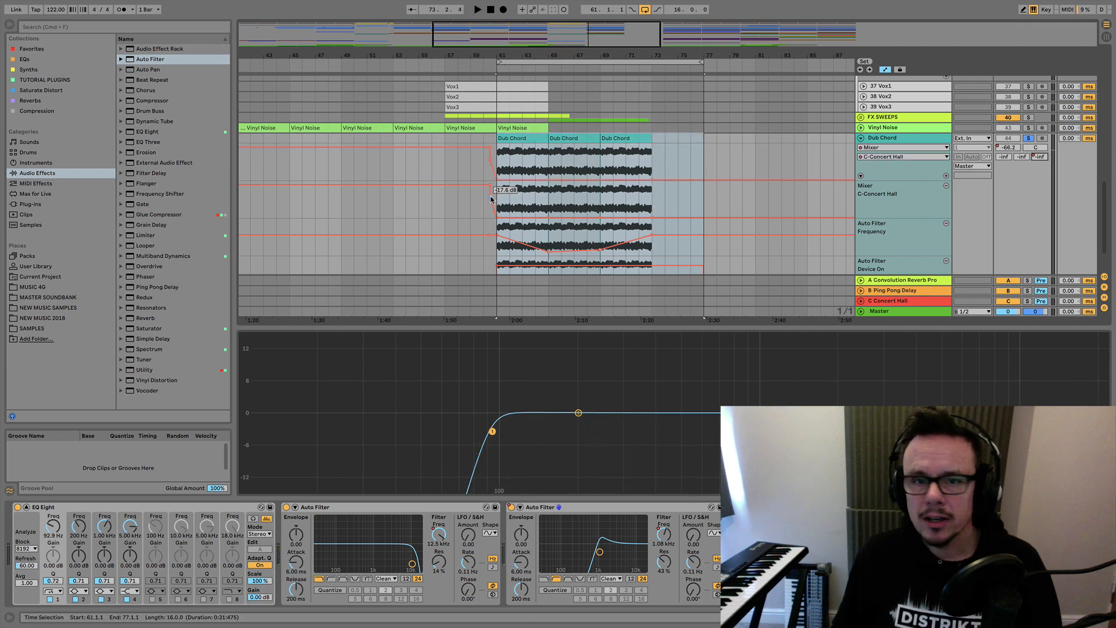
pyautogui.moveTo(548, 182); pyautogui.dragTo(548, 157)
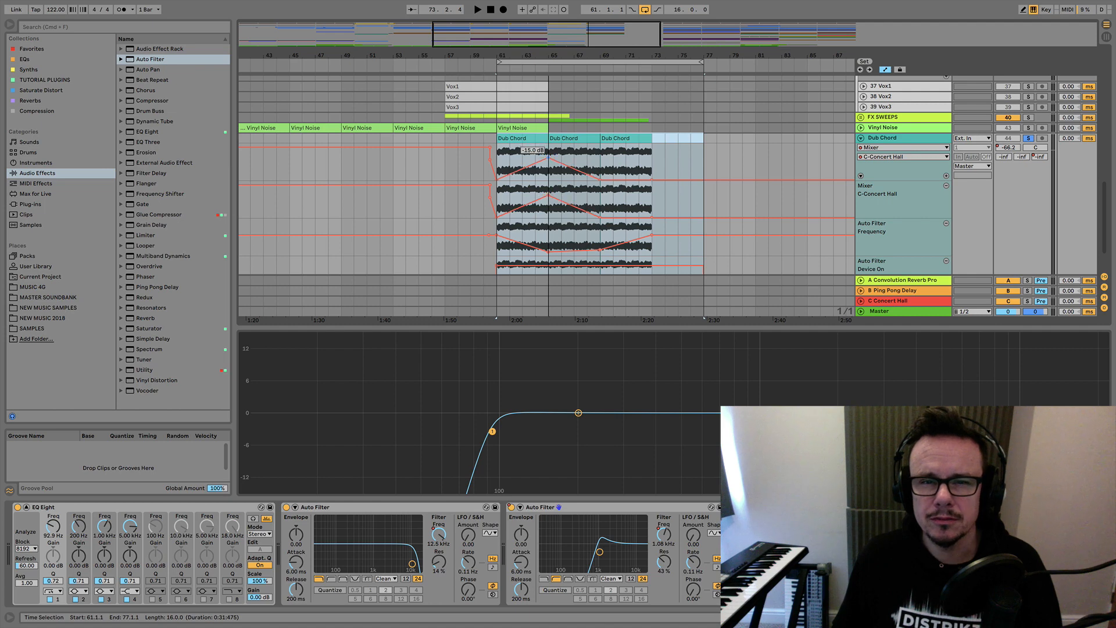
pyautogui.moveTo(549, 156); pyautogui.dragTo(548, 156)
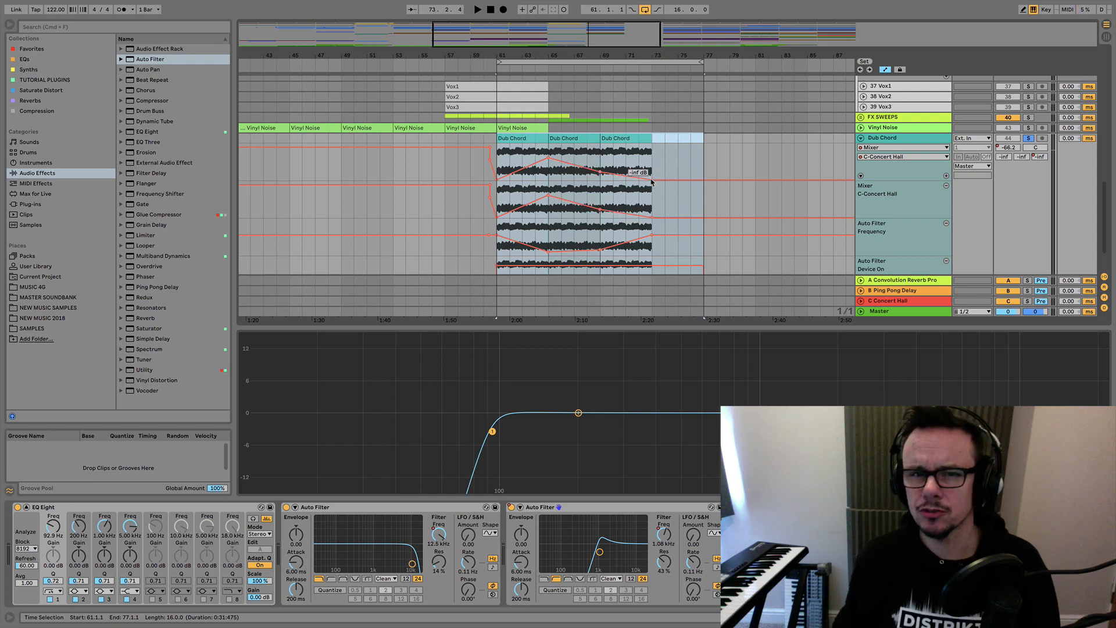
# Unsolo the Dub Chord, play the full mix and extend the loop's start back to bar 57.
pyautogui.click(1029, 139)
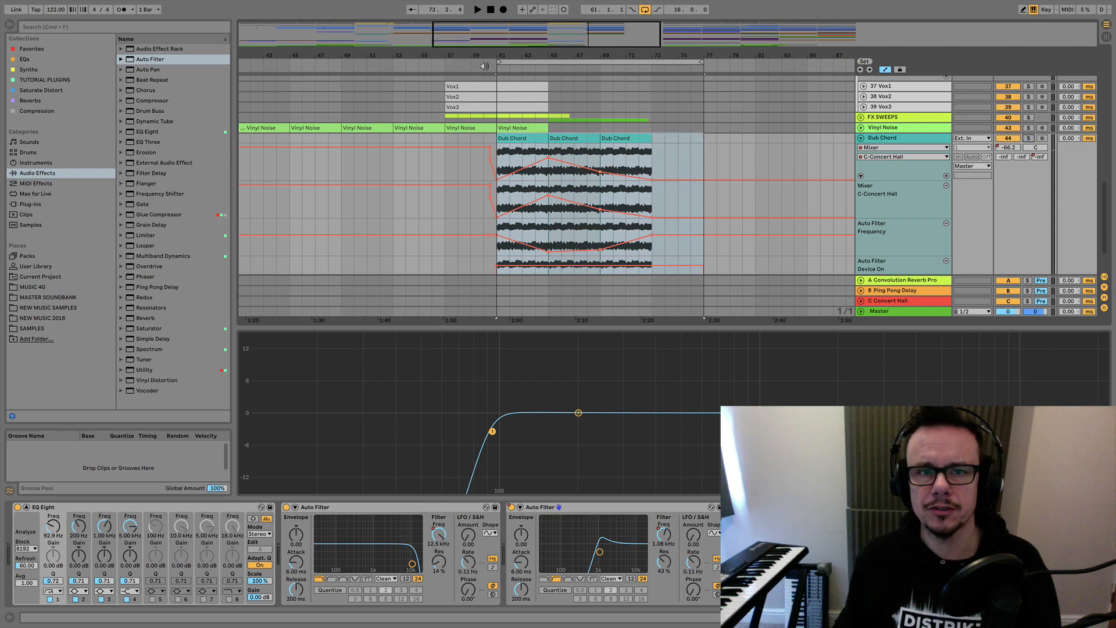
pyautogui.press('space')
pyautogui.scroll(5, 755, 192)
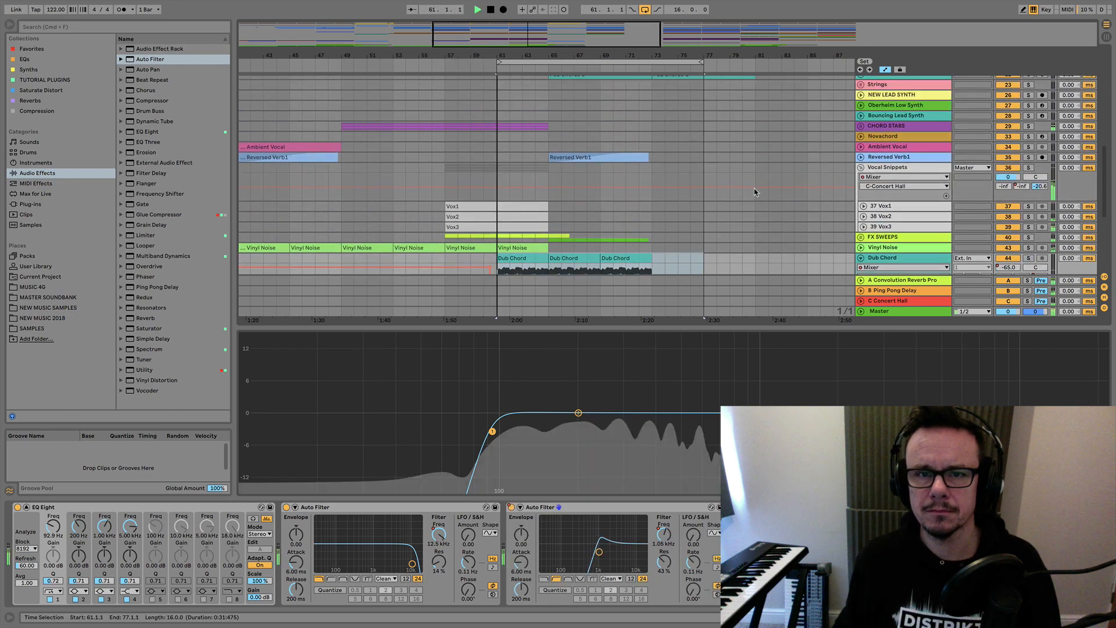
pyautogui.scroll(2, 755, 192)
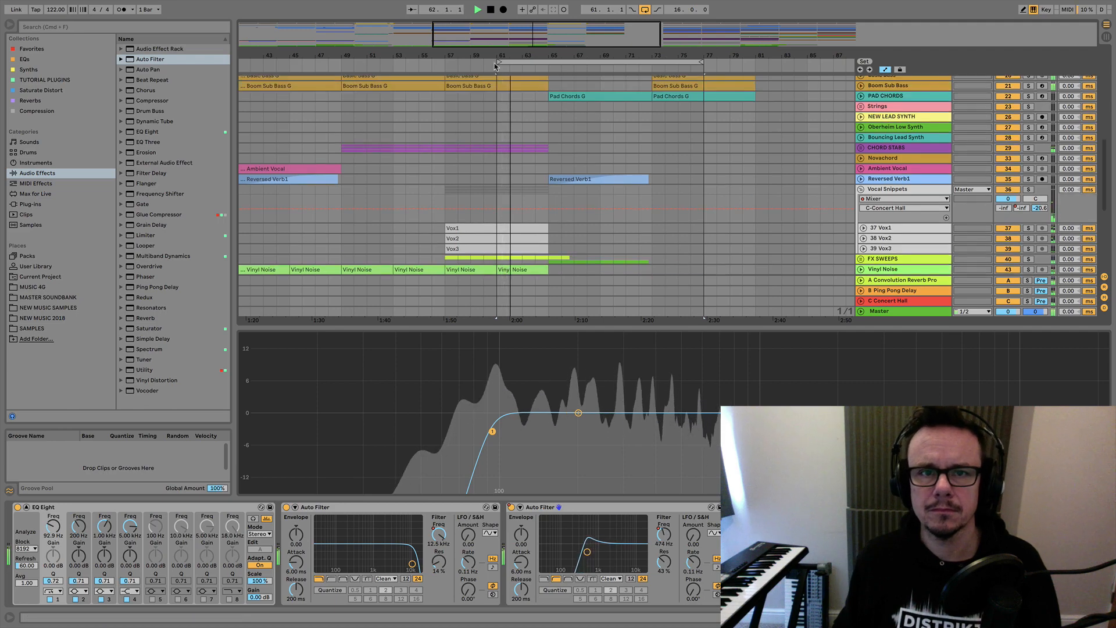
pyautogui.moveTo(484, 61); pyautogui.dragTo(447, 61)
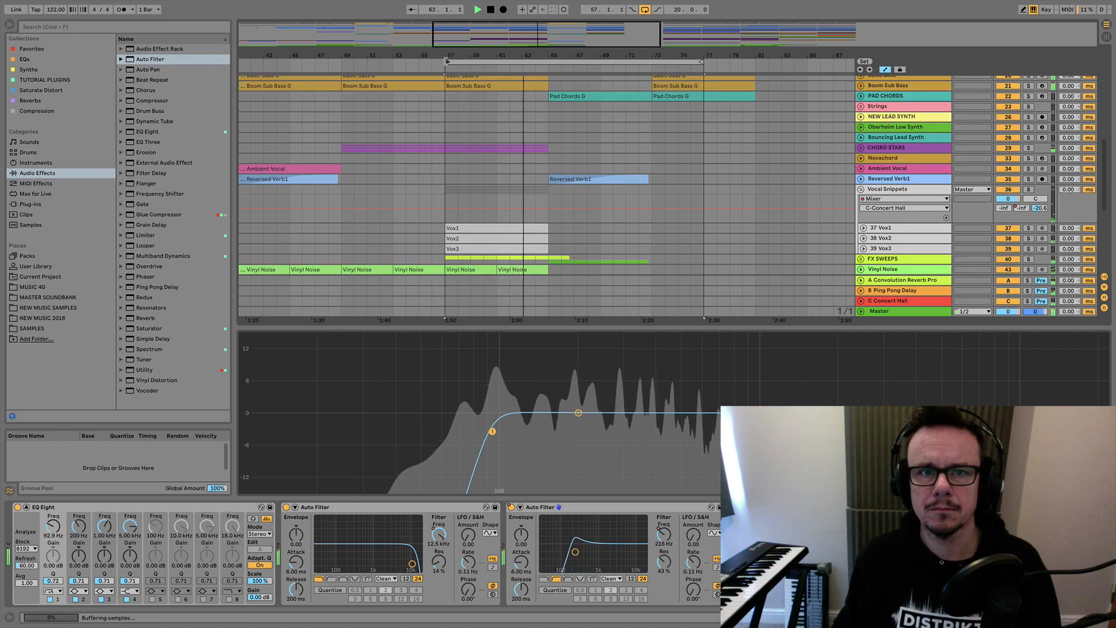
# Duplicate the Wide Clap clip that starts at bar 57 so a copy fills bars 65 to 73.
pyautogui.scroll(-2, 594, 200)
pyautogui.scroll(3, 593, 204)
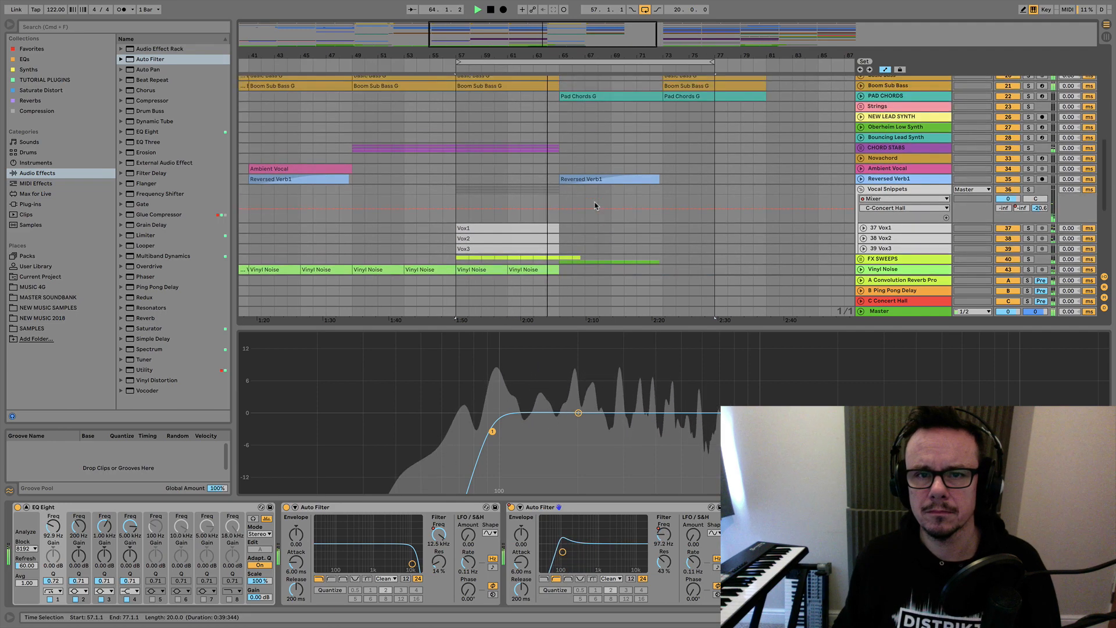
pyautogui.hscroll(1, 608, 202)
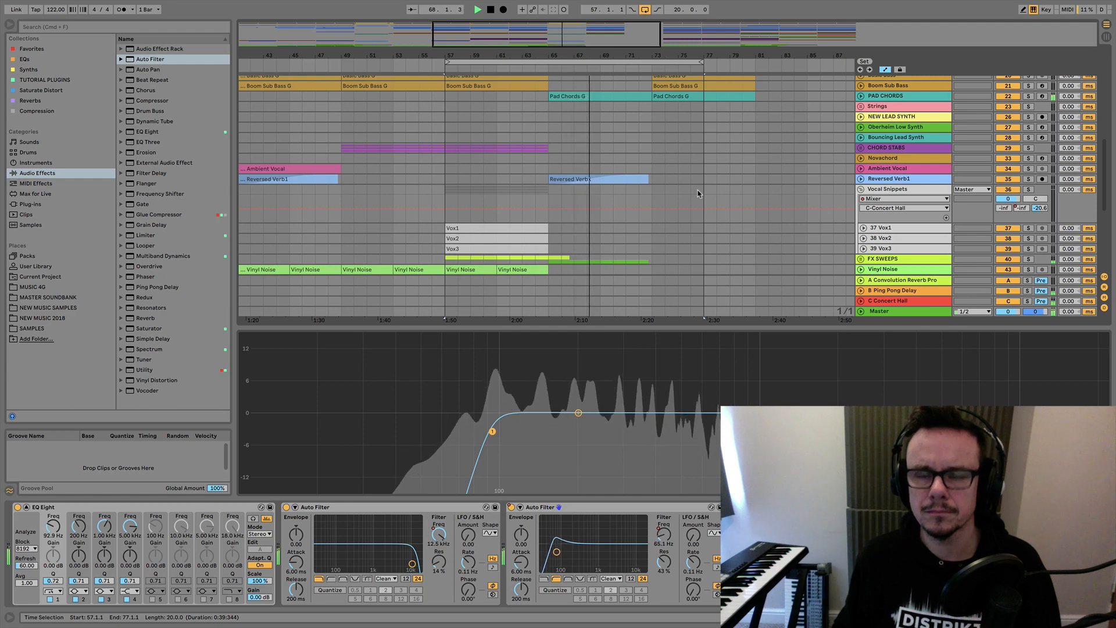
pyautogui.scroll(3, 698, 193)
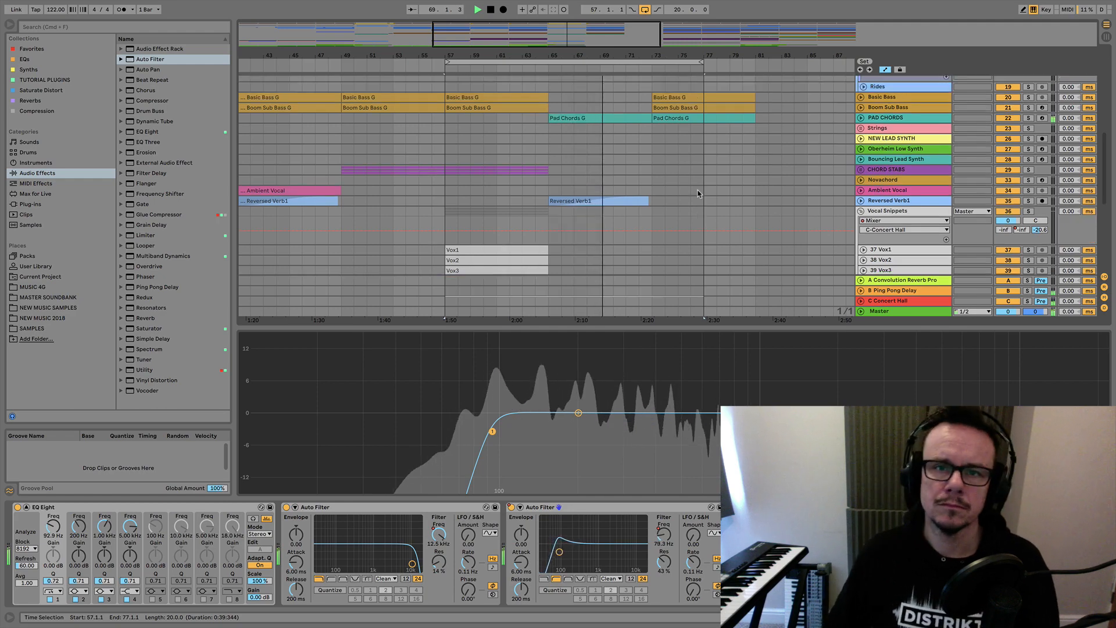
pyautogui.scroll(5, 699, 194)
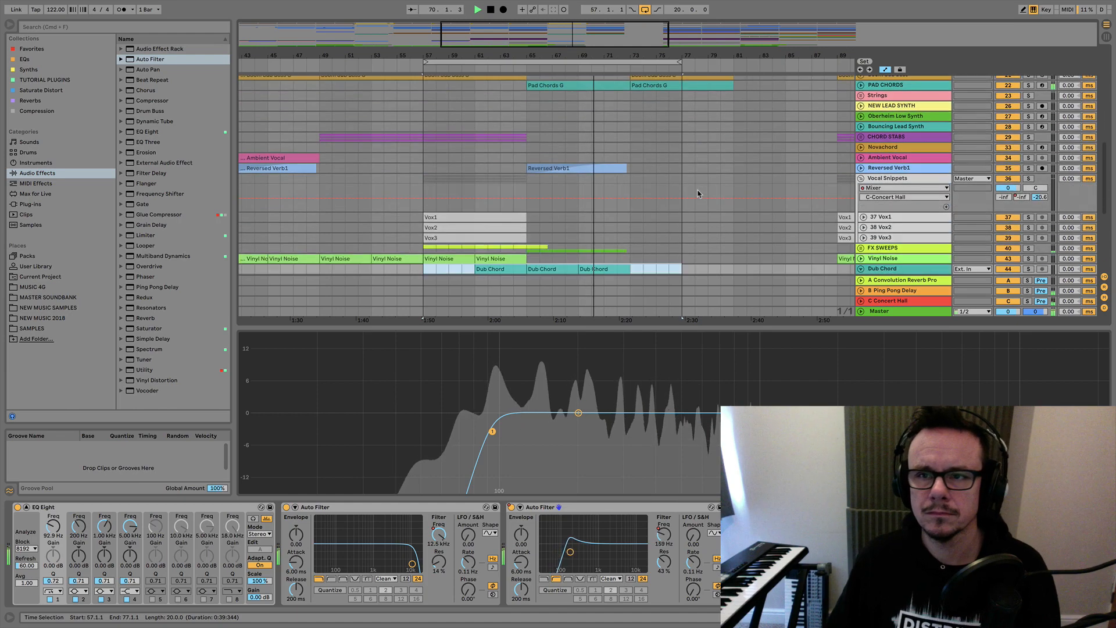
pyautogui.click(469, 166)
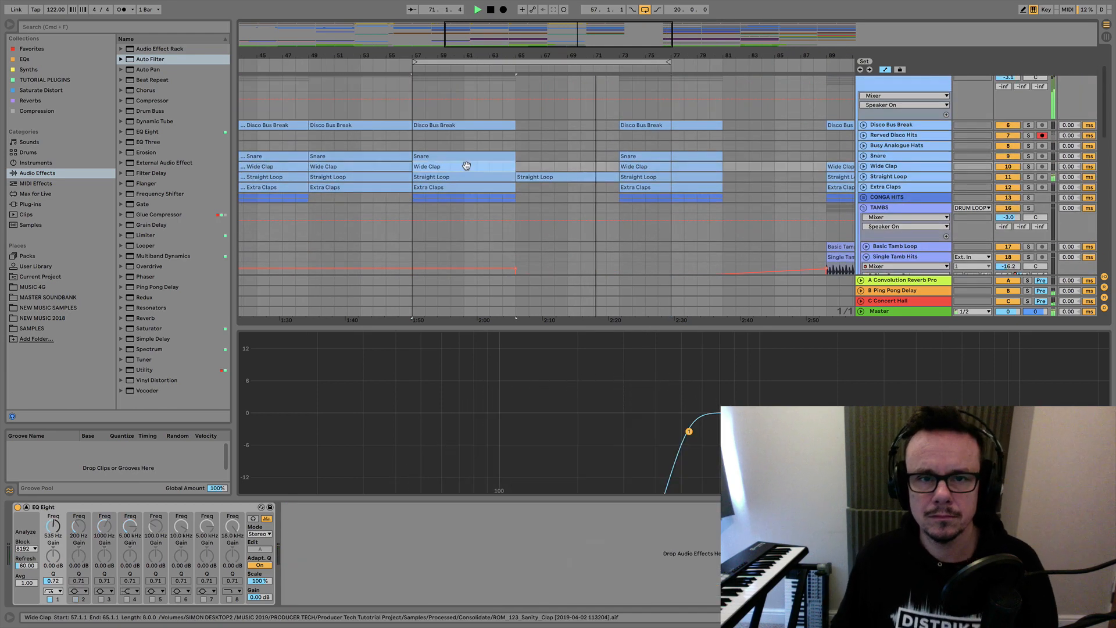
pyautogui.press('super+d')
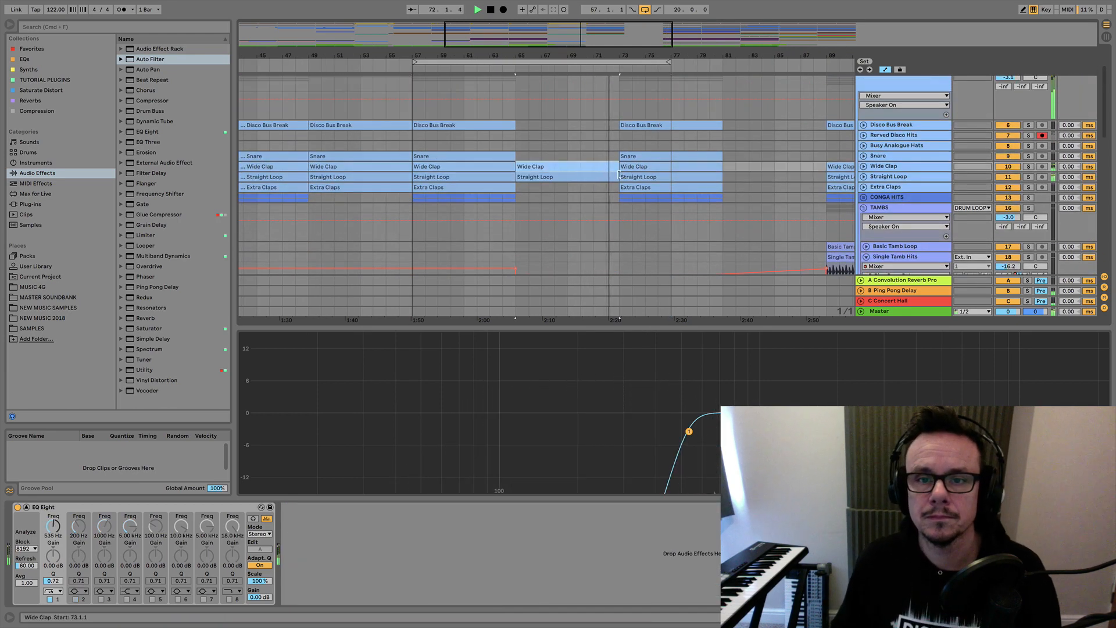
# Automate the Wide Clap's C-Concert Hall send to rise from bar 65 to a peak at bar 69 and fall to -inf at bar 73.
pyautogui.click(864, 167)
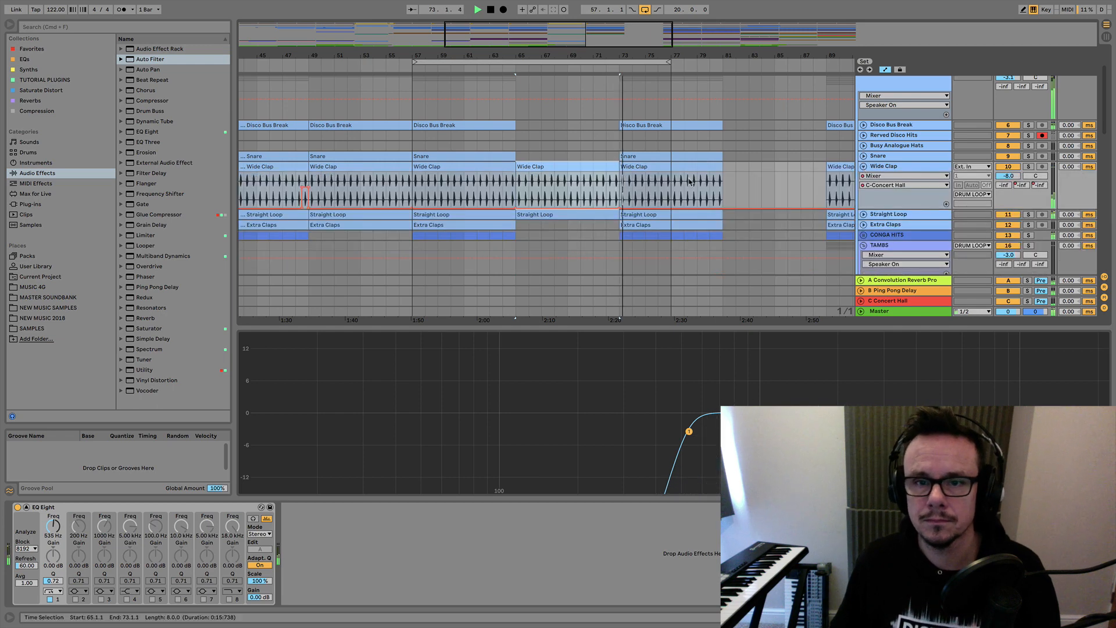
pyautogui.click(495, 68)
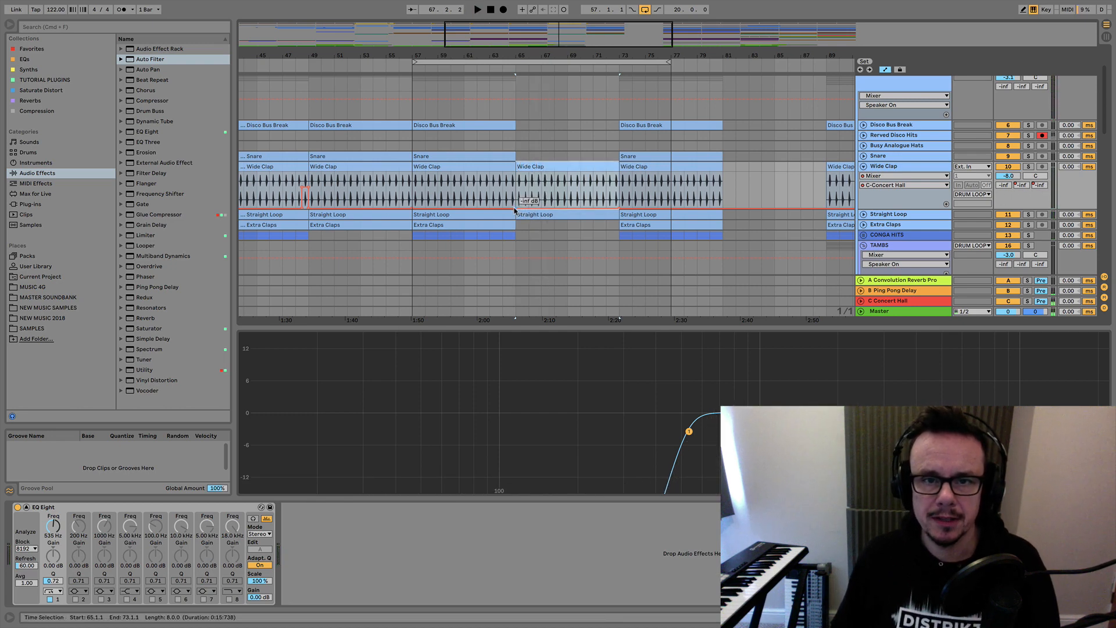
pyautogui.moveTo(515, 208)
pyautogui.mouseDown()
pyautogui.moveTo(503, 208)
pyautogui.moveTo(516, 201)
pyautogui.mouseUp()
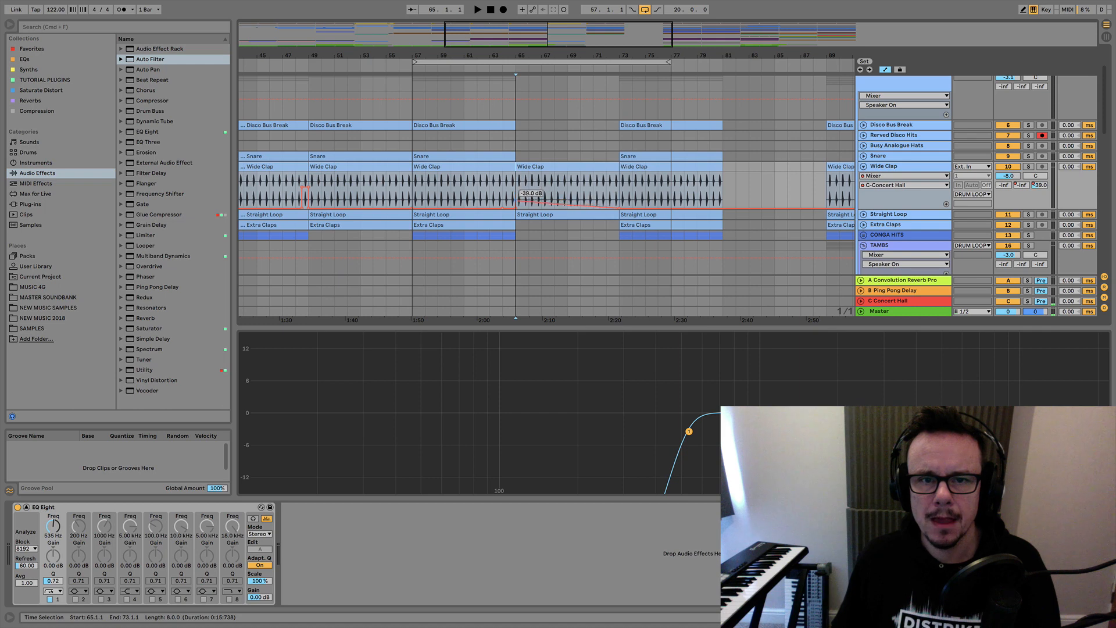
pyautogui.moveTo(619, 210); pyautogui.dragTo(620, 202)
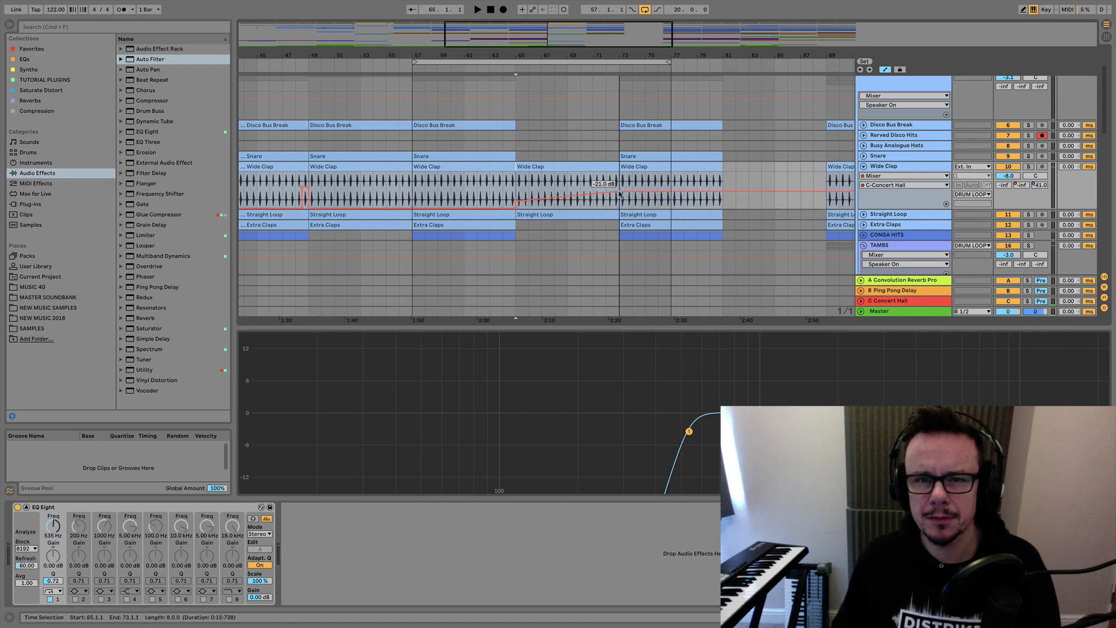
pyautogui.moveTo(627, 194); pyautogui.dragTo(627, 207)
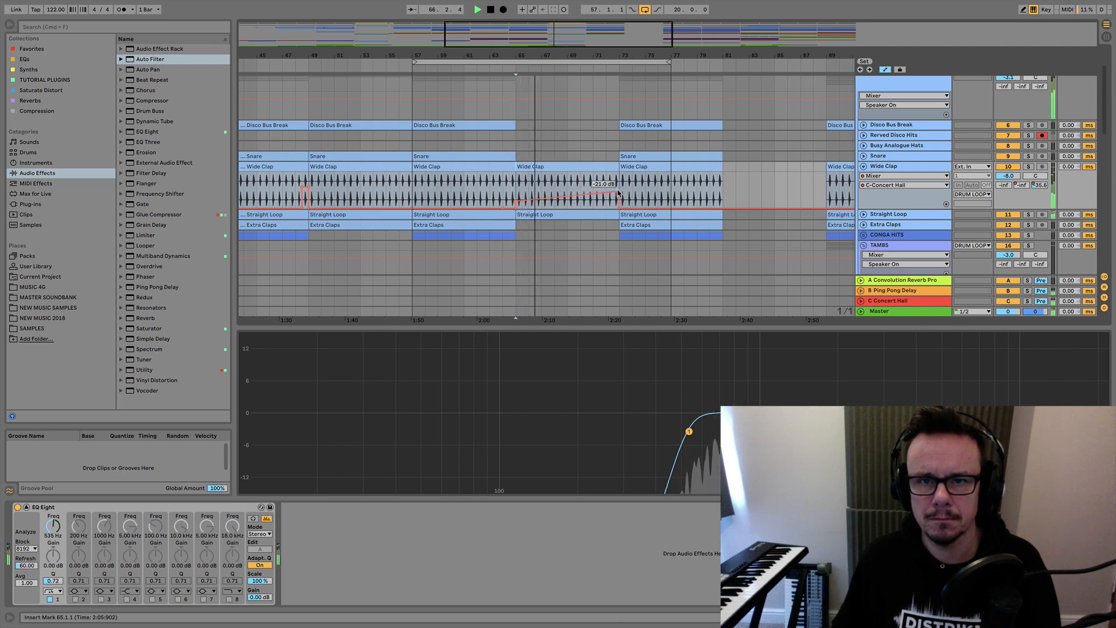
pyautogui.moveTo(618, 192); pyautogui.dragTo(568, 188)
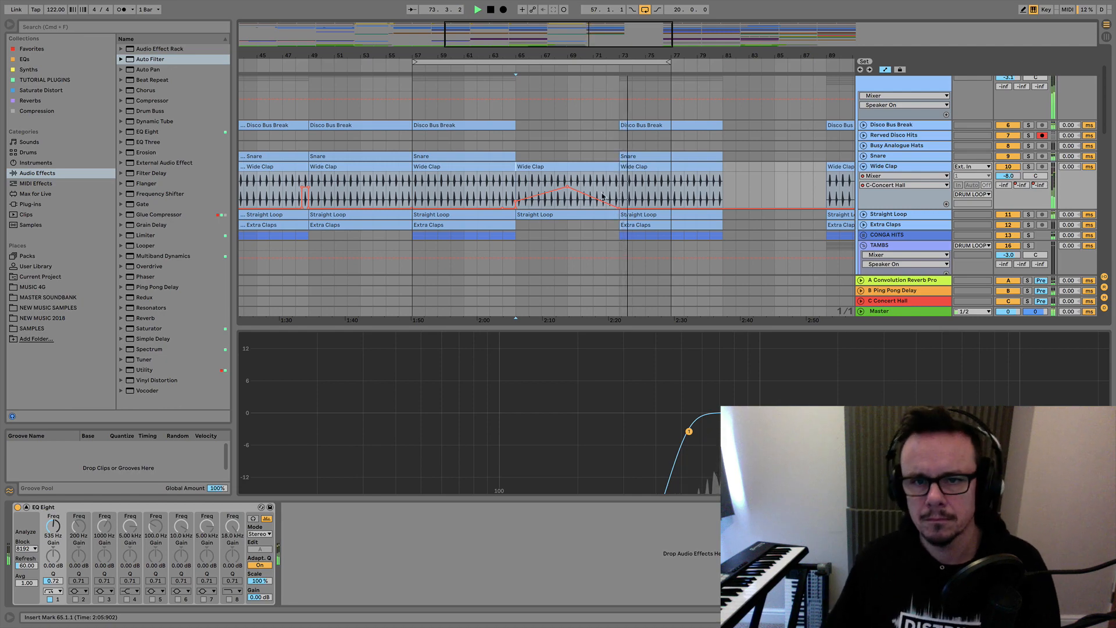
# Extend the end of the Reversed Verb1 clip that starts at bar 65 so it reaches bar 73.
pyautogui.scroll(-10, 603, 196)
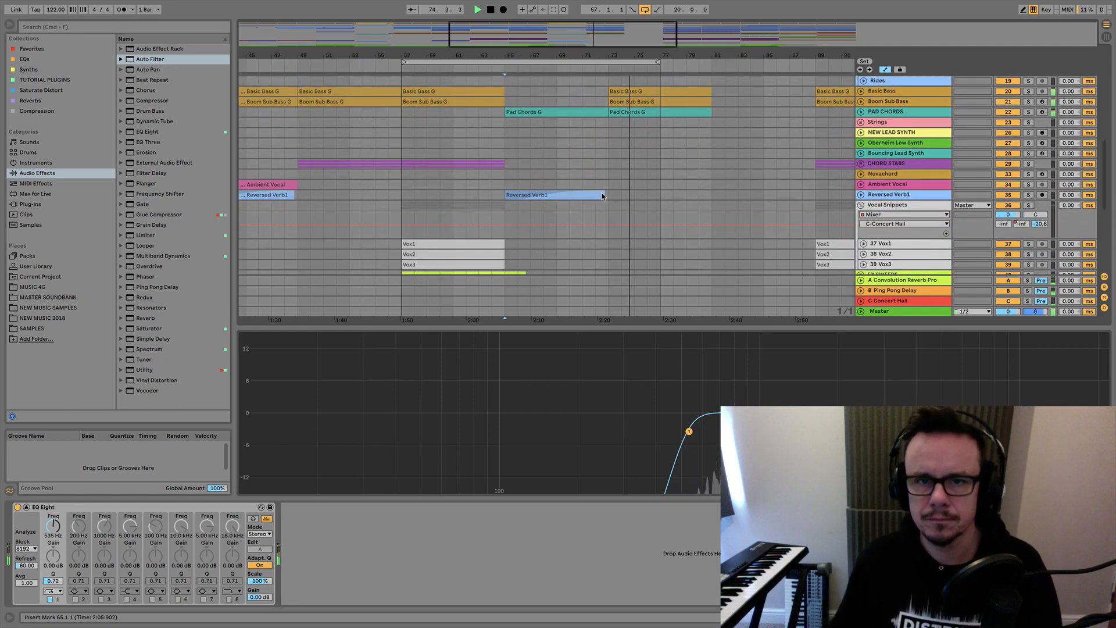
pyautogui.press('space')
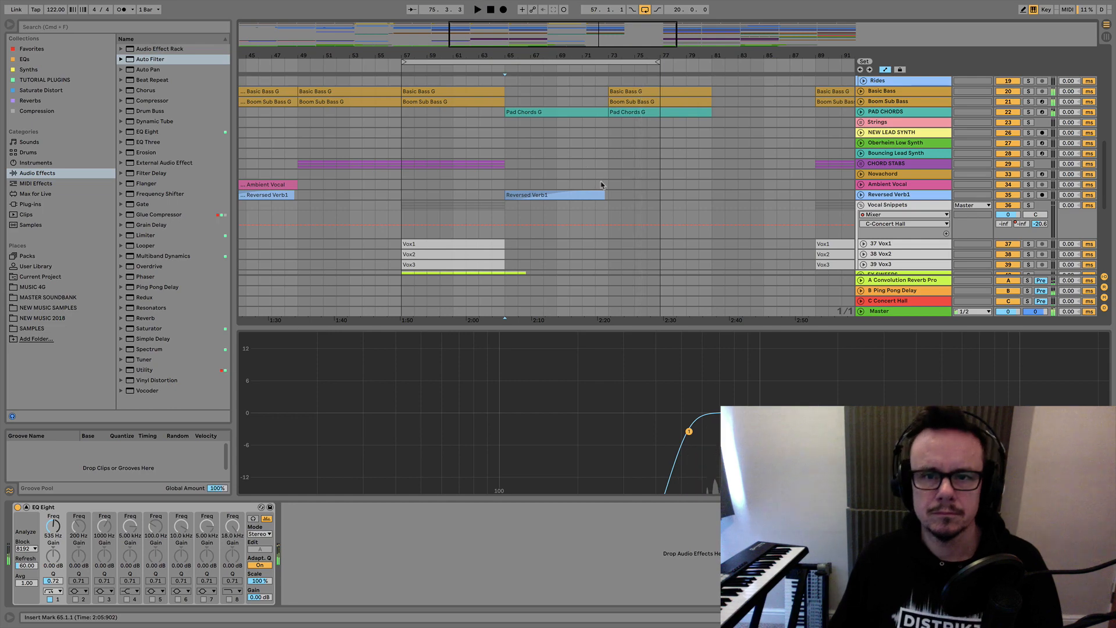
pyautogui.moveTo(603, 194); pyautogui.dragTo(609, 195)
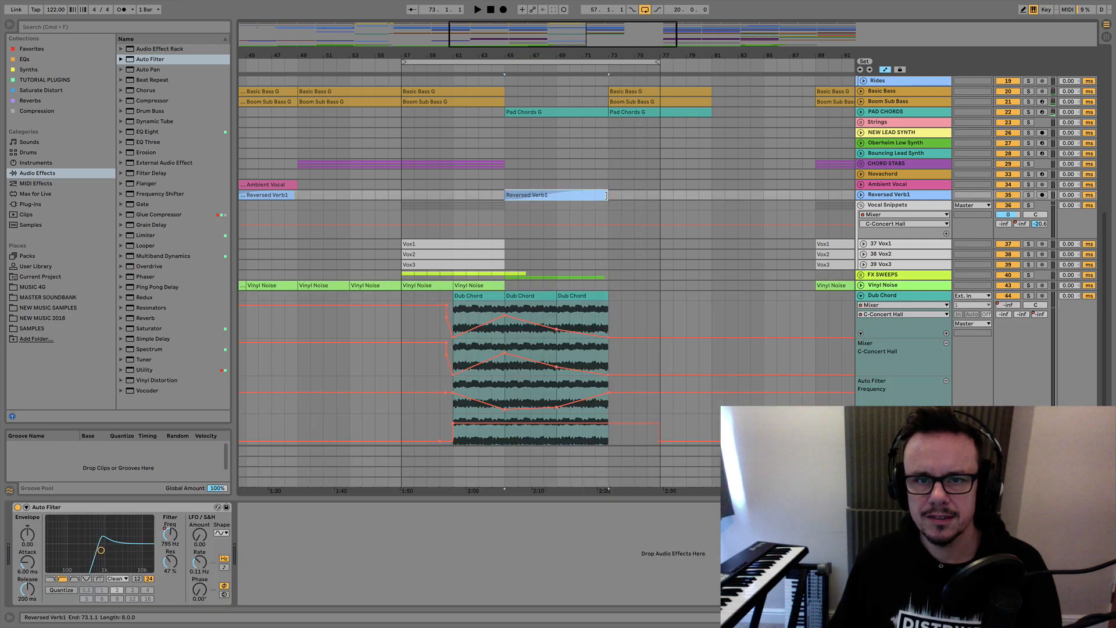
pyautogui.click(591, 195)
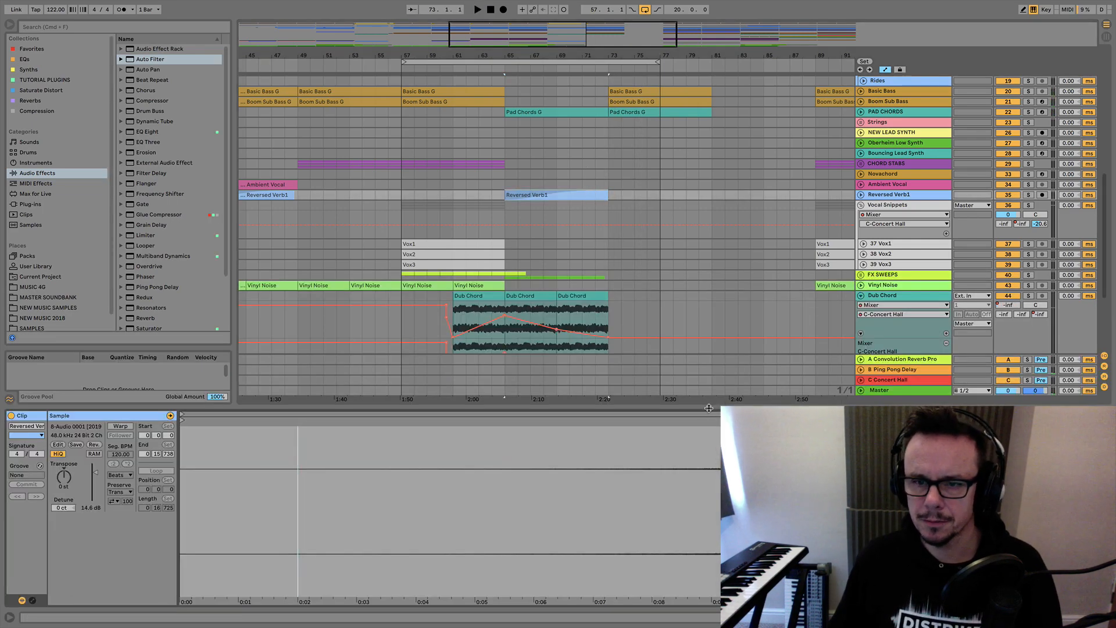
pyautogui.moveTo(702, 400); pyautogui.dragTo(686, 398)
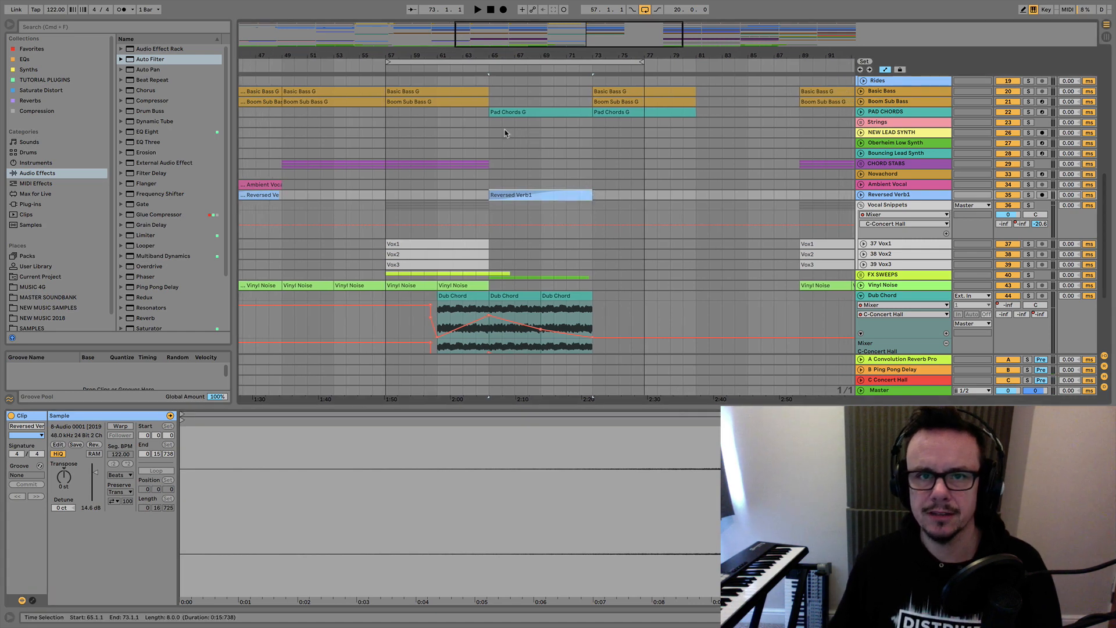
# Automate the Reversed Verb1 track's C-Concert Hall send to rise from -inf at bar 69 to -16.0 dB at bar 73.
pyautogui.click(485, 67)
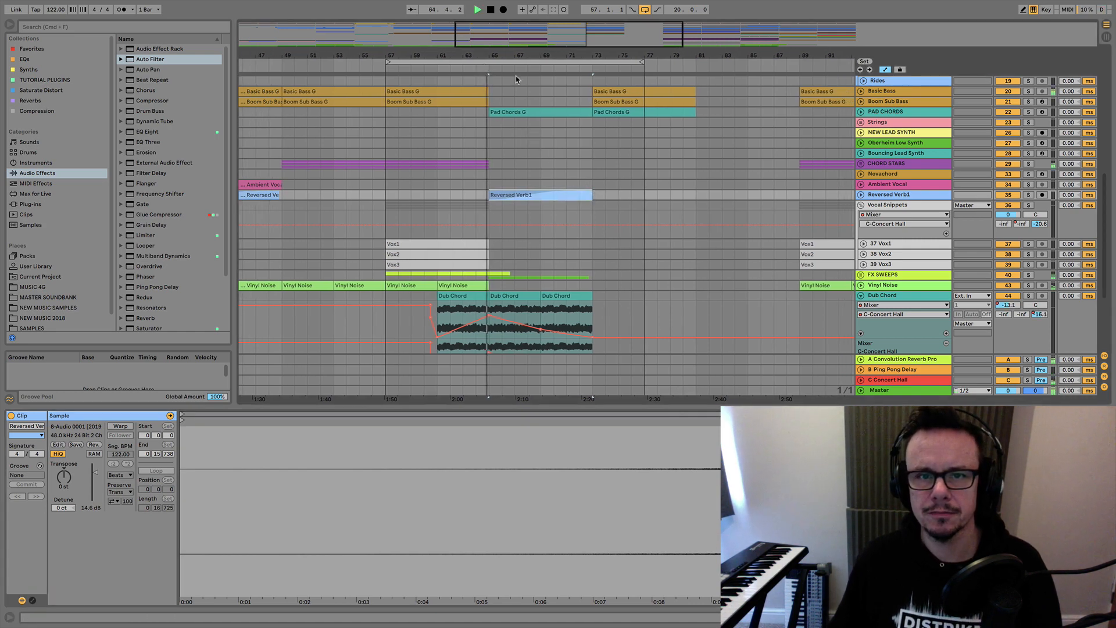
pyautogui.click(861, 195)
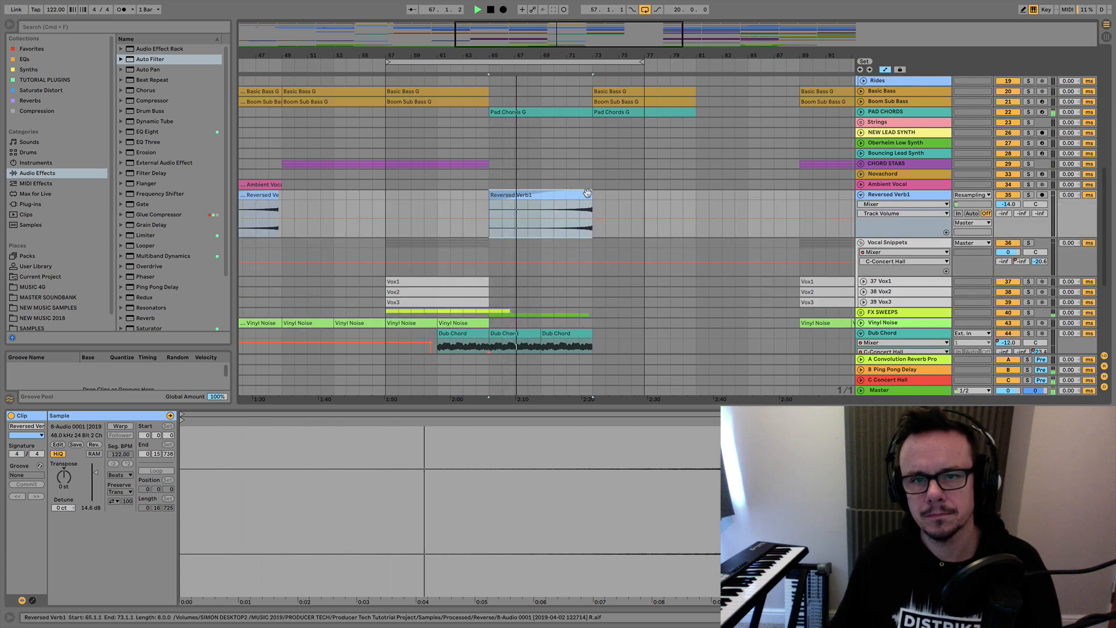
pyautogui.click(1044, 214)
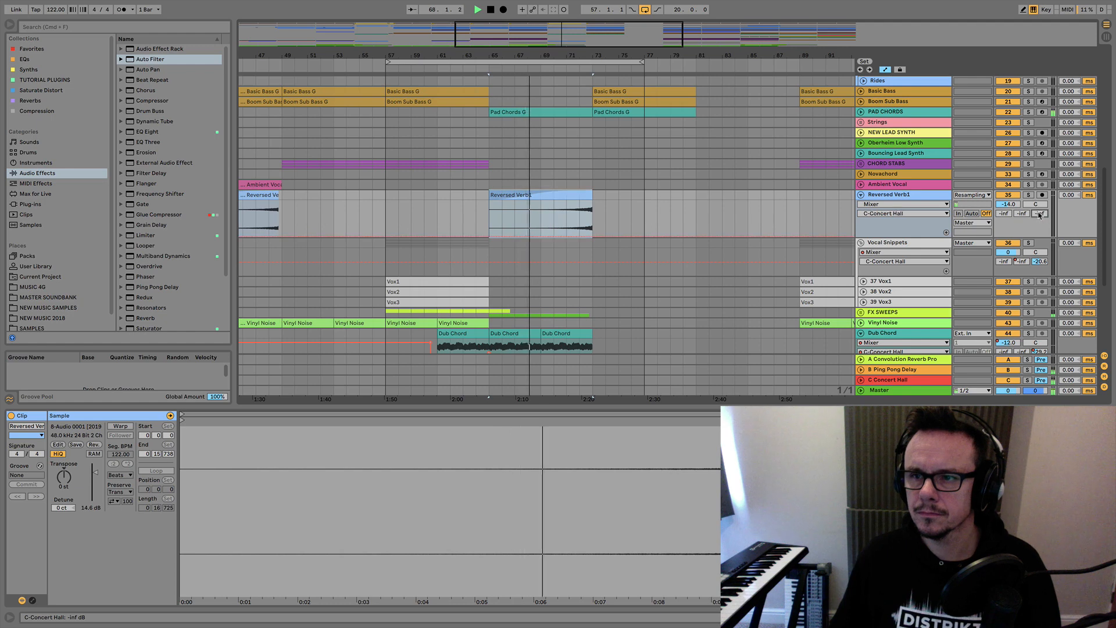
pyautogui.click(542, 237)
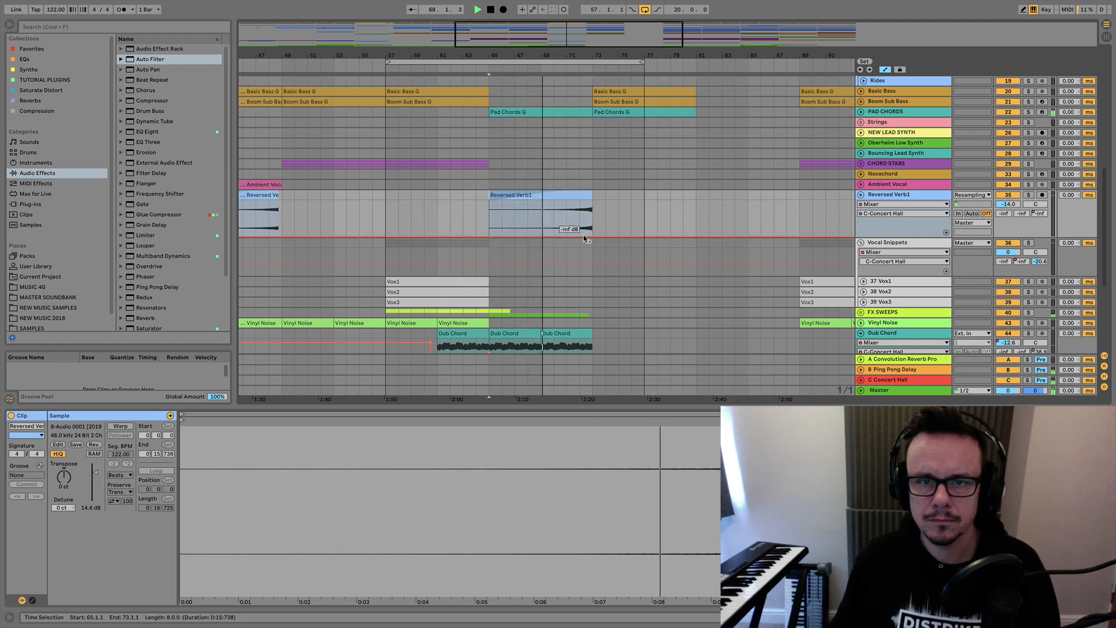
pyautogui.moveTo(592, 236); pyautogui.dragTo(592, 203)
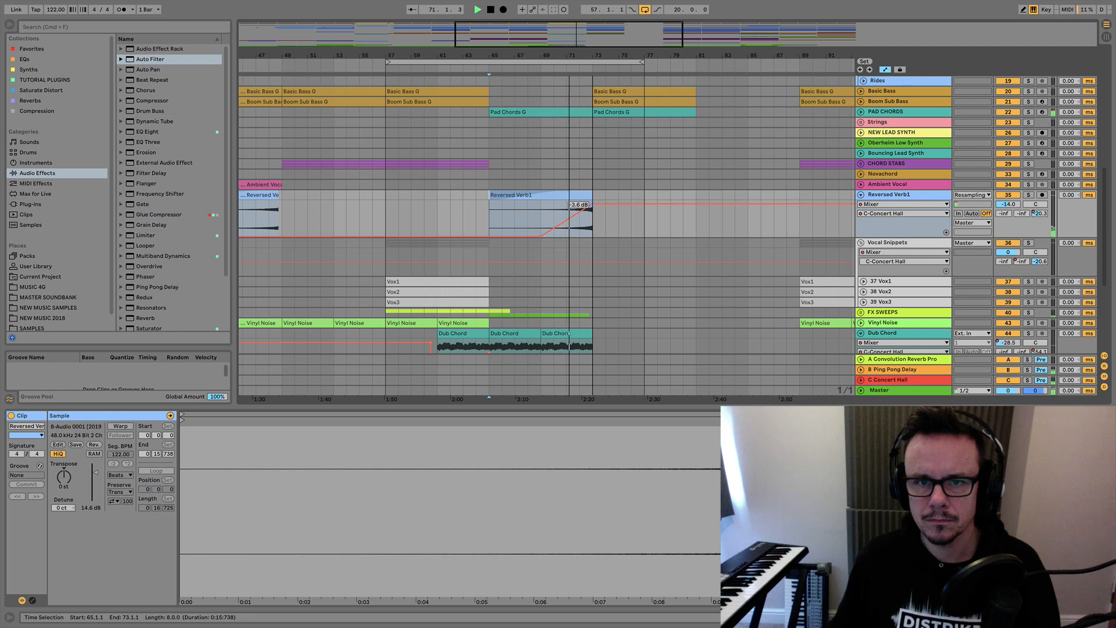
pyautogui.moveTo(592, 203); pyautogui.dragTo(594, 218)
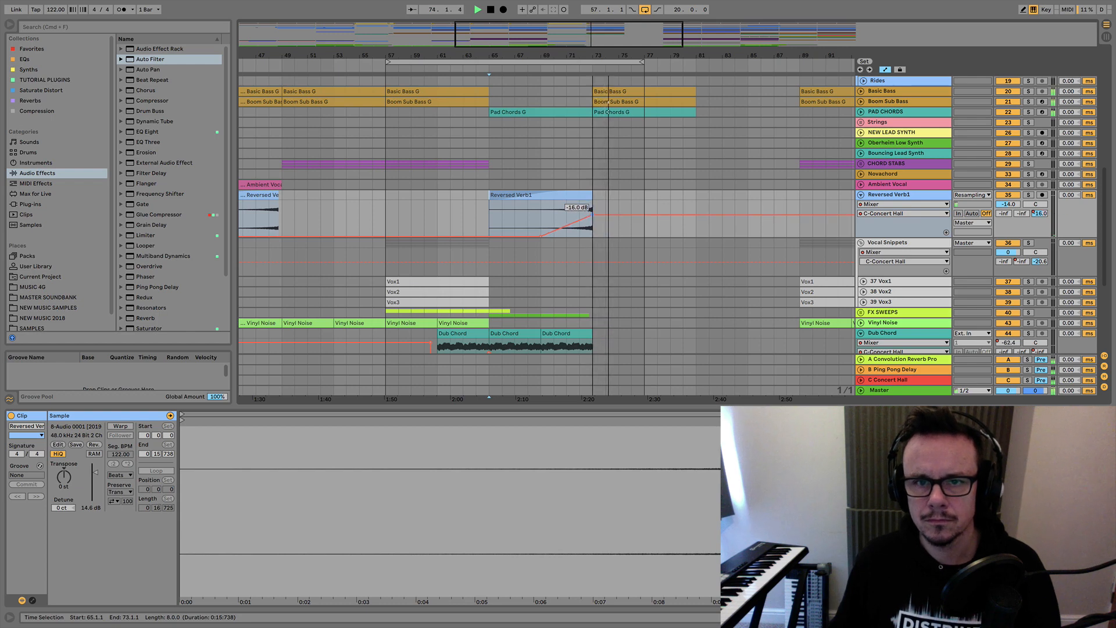
pyautogui.press('space')
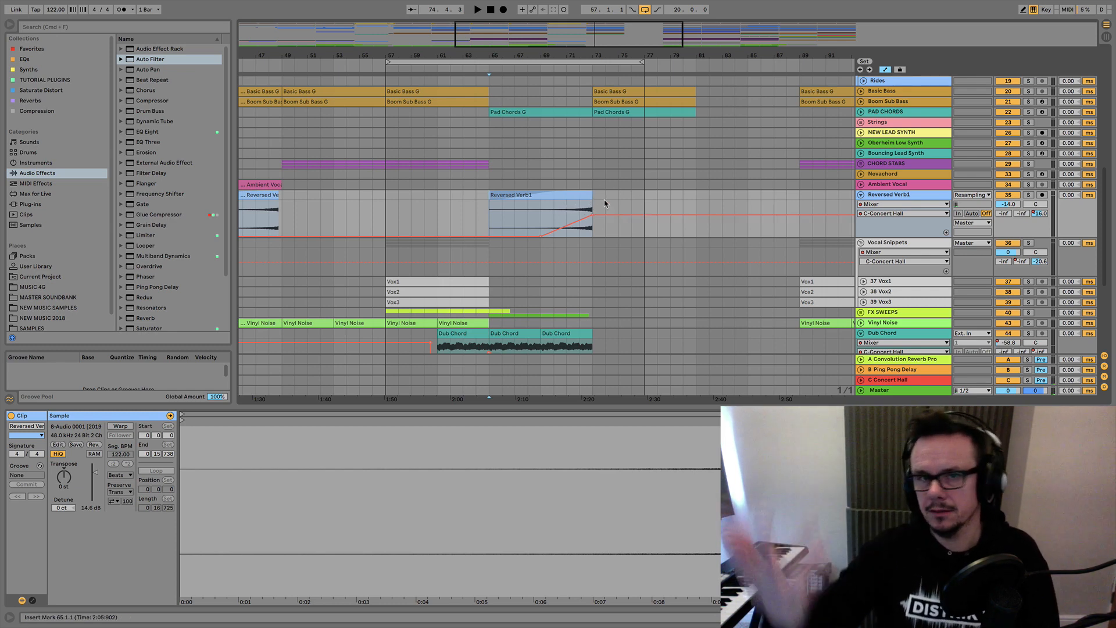
# Extend the loop's end to bar 81 and unfold the Vox1, Vox2 and Vox3 tracks.
pyautogui.moveTo(641, 61); pyautogui.dragTo(697, 73)
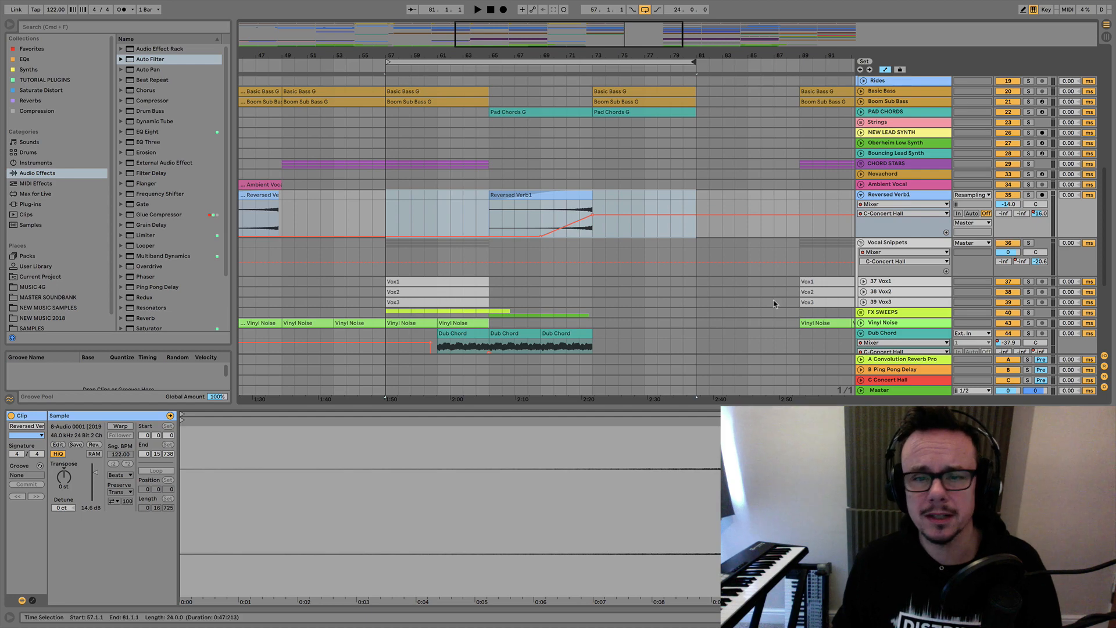
pyautogui.click(864, 302)
pyautogui.click(864, 292)
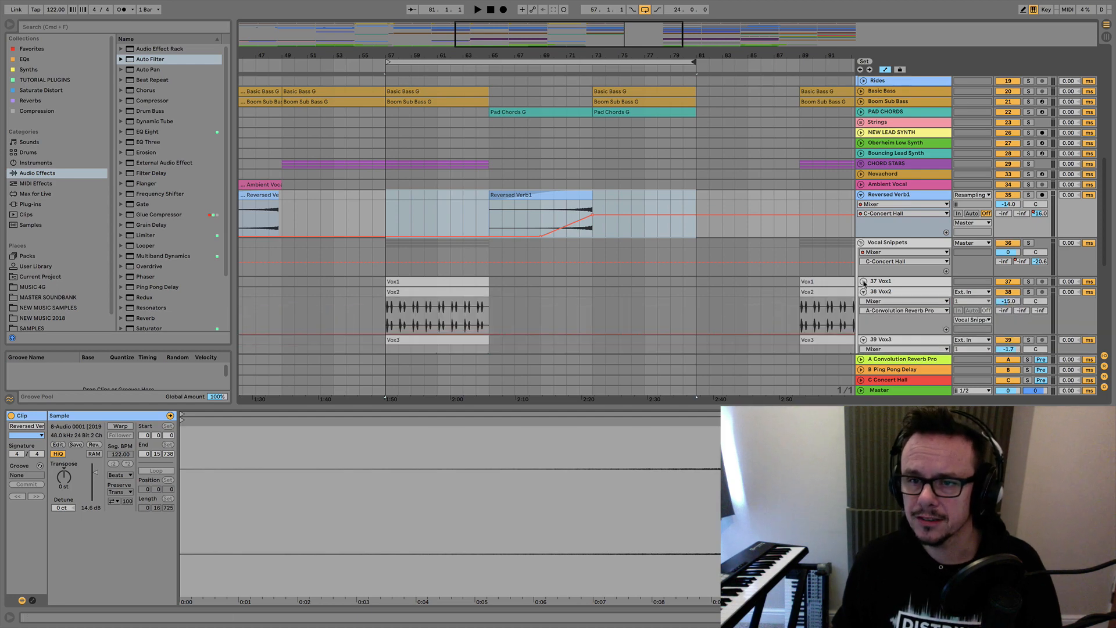
pyautogui.click(865, 282)
pyautogui.scroll(-3, 729, 250)
pyautogui.scroll(-4, 729, 250)
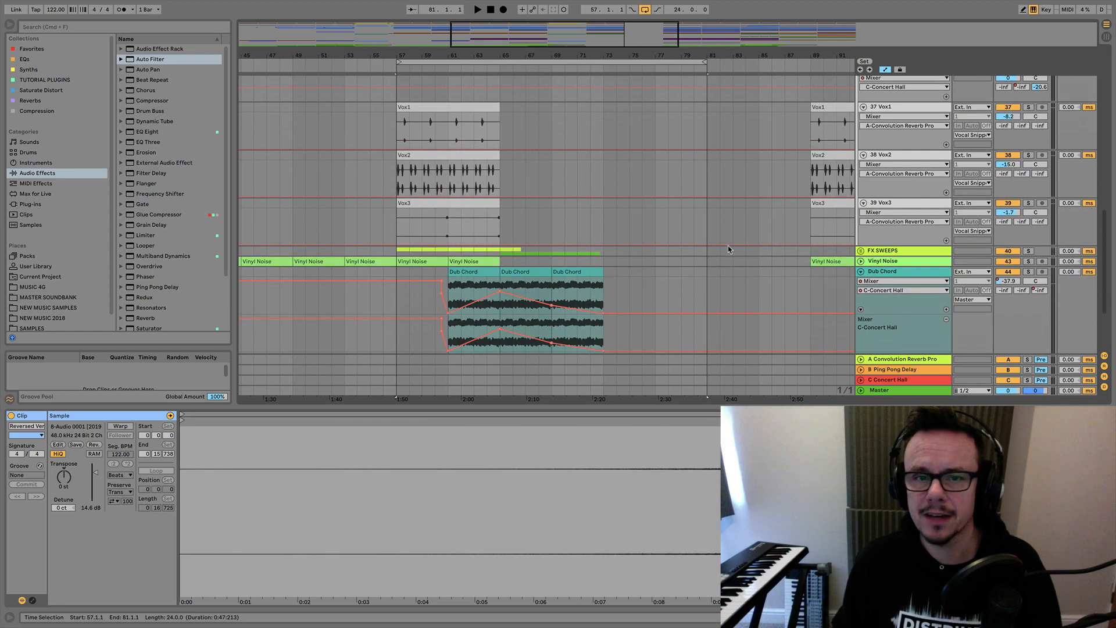
pyautogui.click(903, 205)
pyautogui.scroll(3, 733, 164)
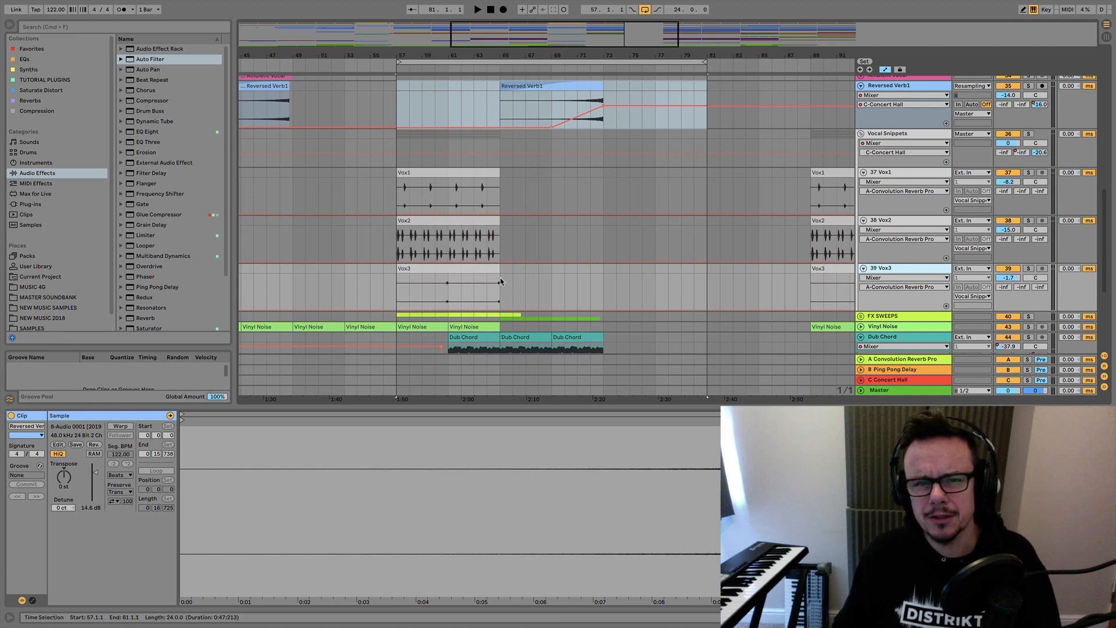
# Trim the end of the Vox3 clip before the break back to bar 64 and play the section from bar 61.
pyautogui.click(479, 268)
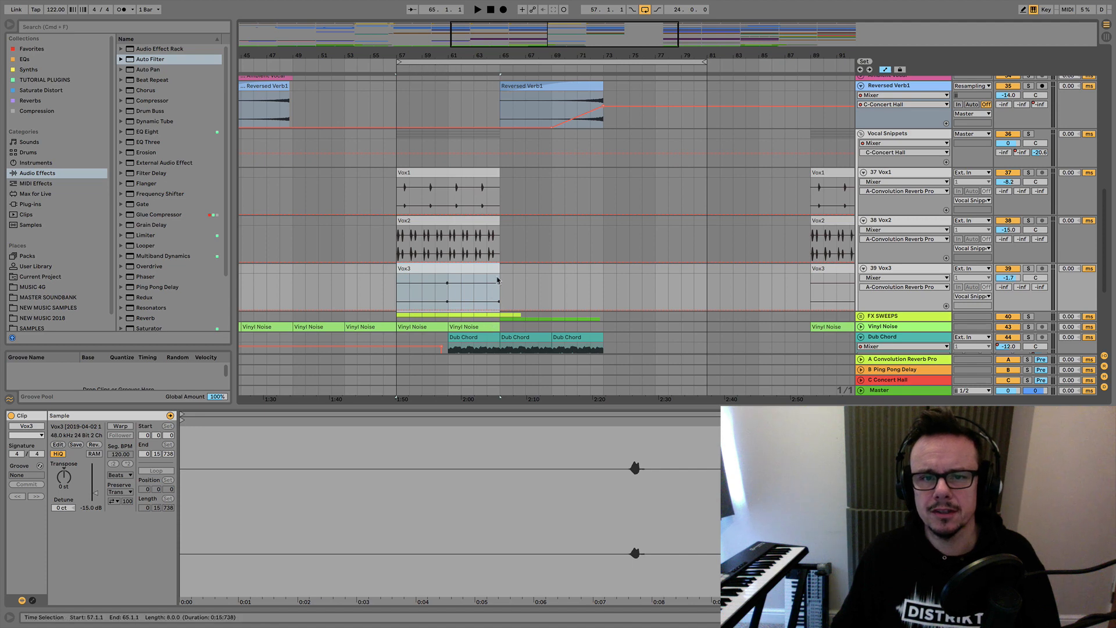
pyautogui.click(445, 68)
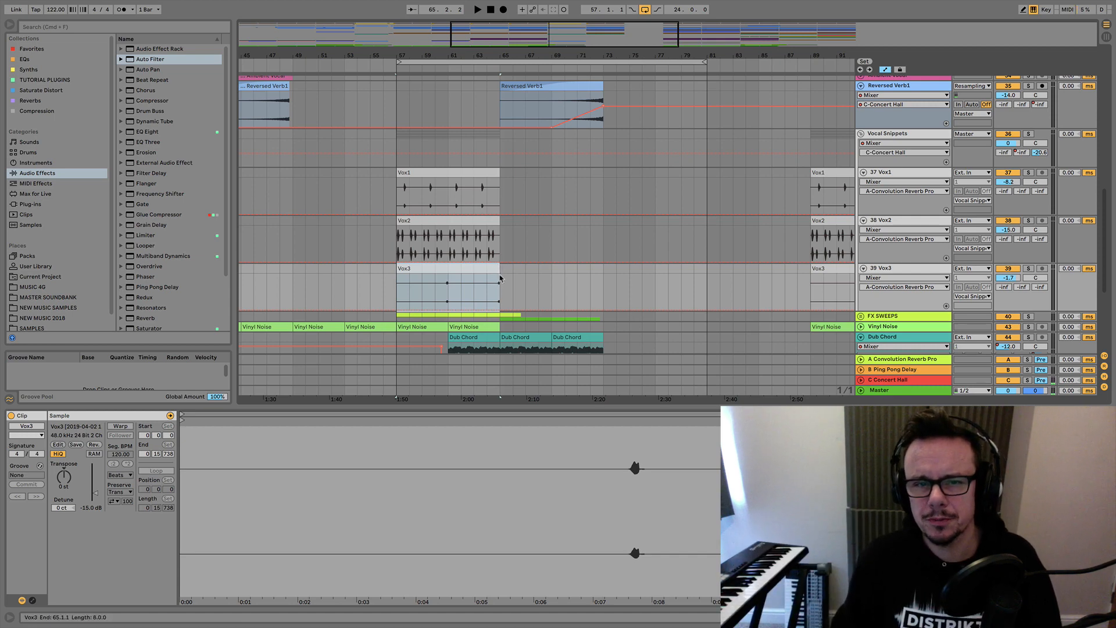
pyautogui.moveTo(500, 270); pyautogui.dragTo(487, 269)
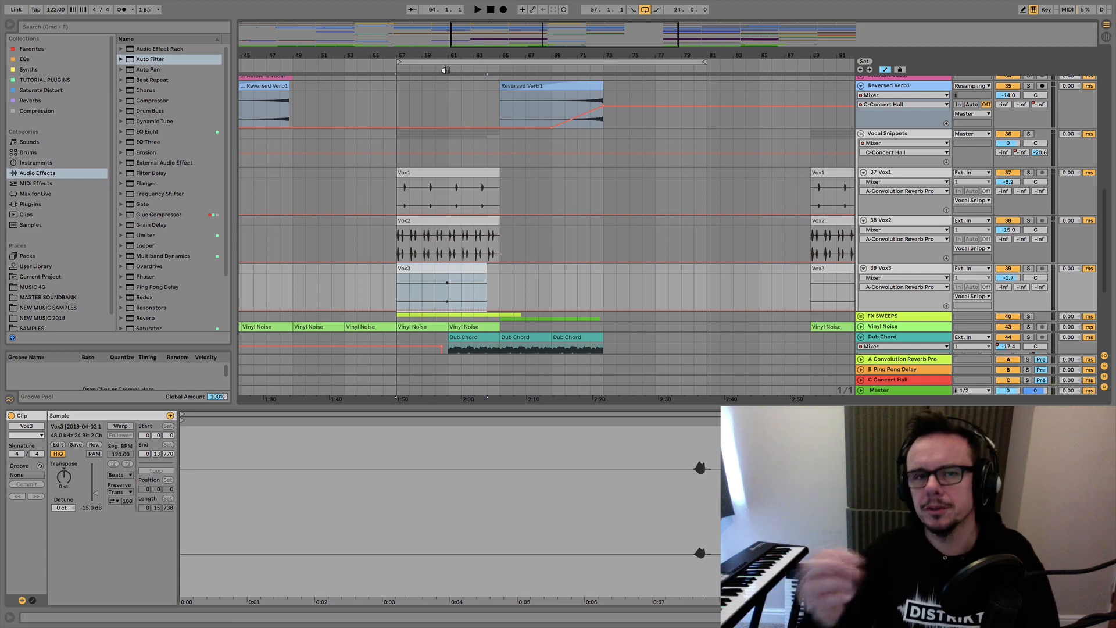
pyautogui.click(445, 70)
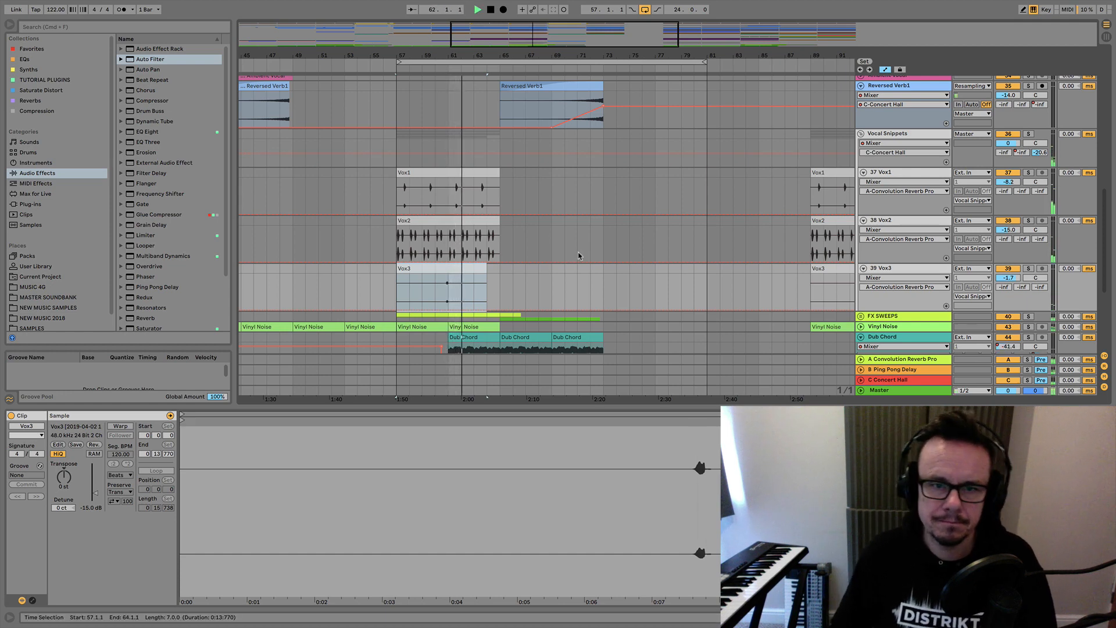
pyautogui.scroll(-3, 578, 253)
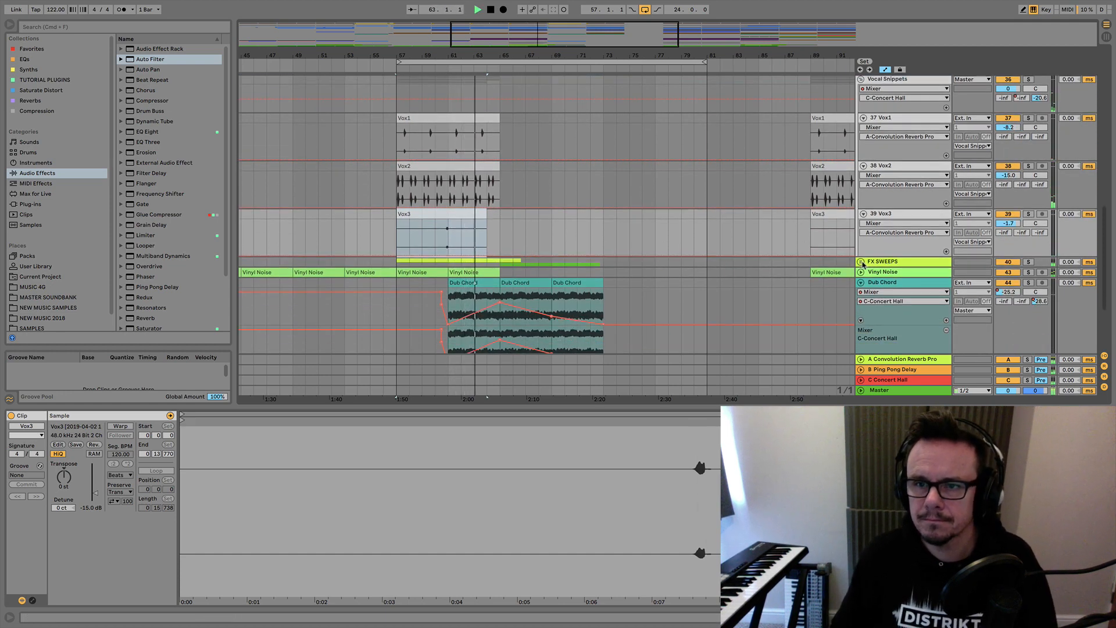
pyautogui.scroll(1, 754, 132)
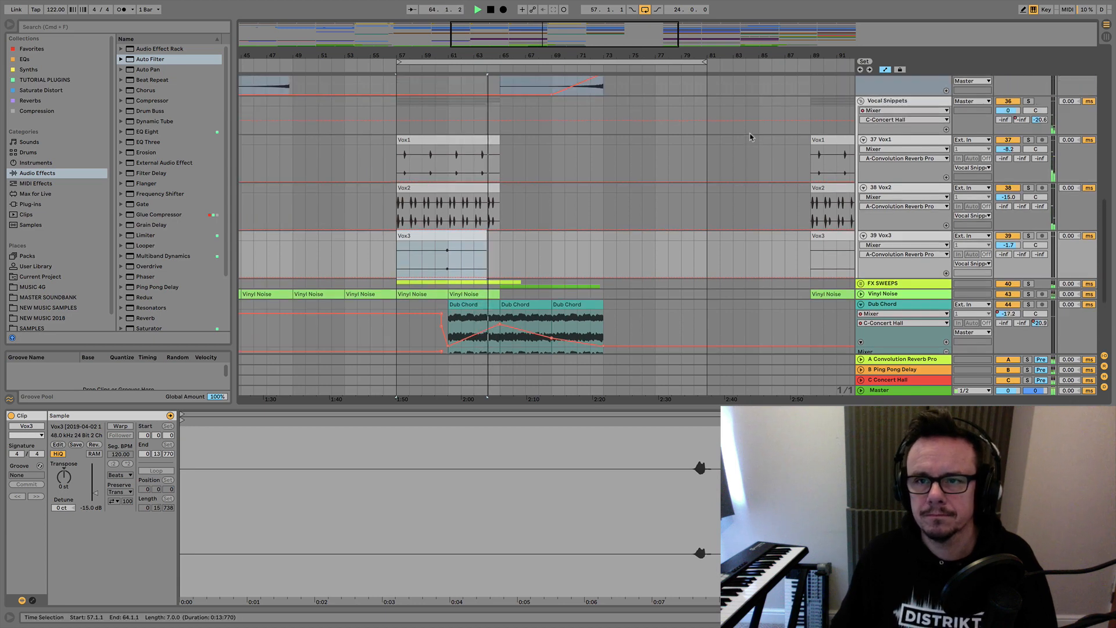
# Automate the Vocal Snippets group's C-Concert Hall send to rise from just after bar 61 to -14.0 dB at bar 65.
pyautogui.click(866, 142)
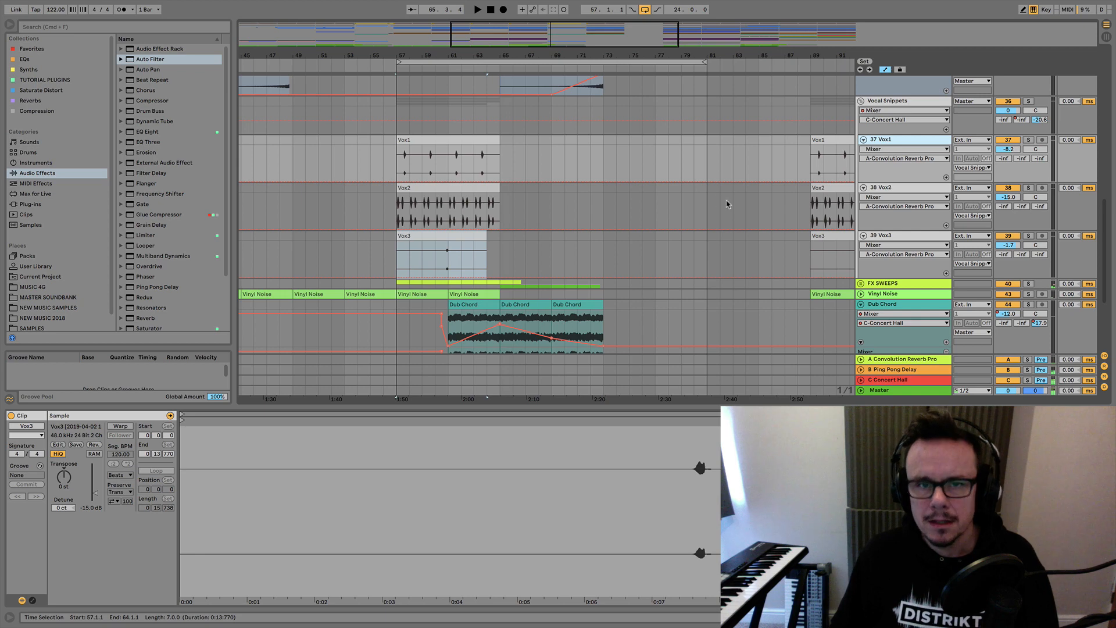
pyautogui.click(1041, 120)
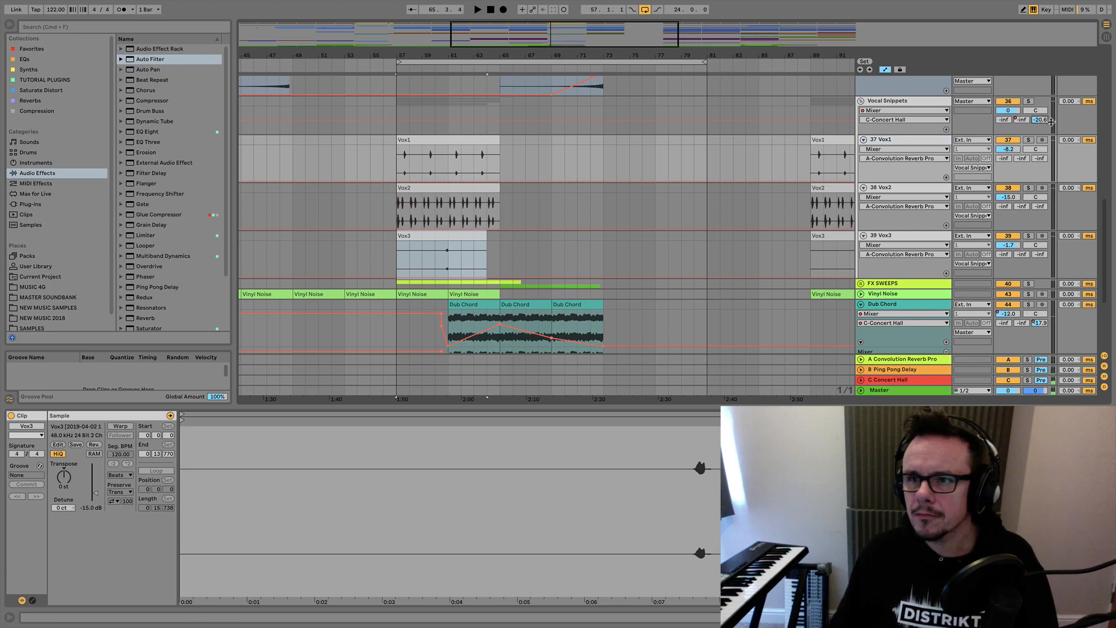
pyautogui.click(455, 122)
pyautogui.moveTo(505, 122); pyautogui.dragTo(500, 116)
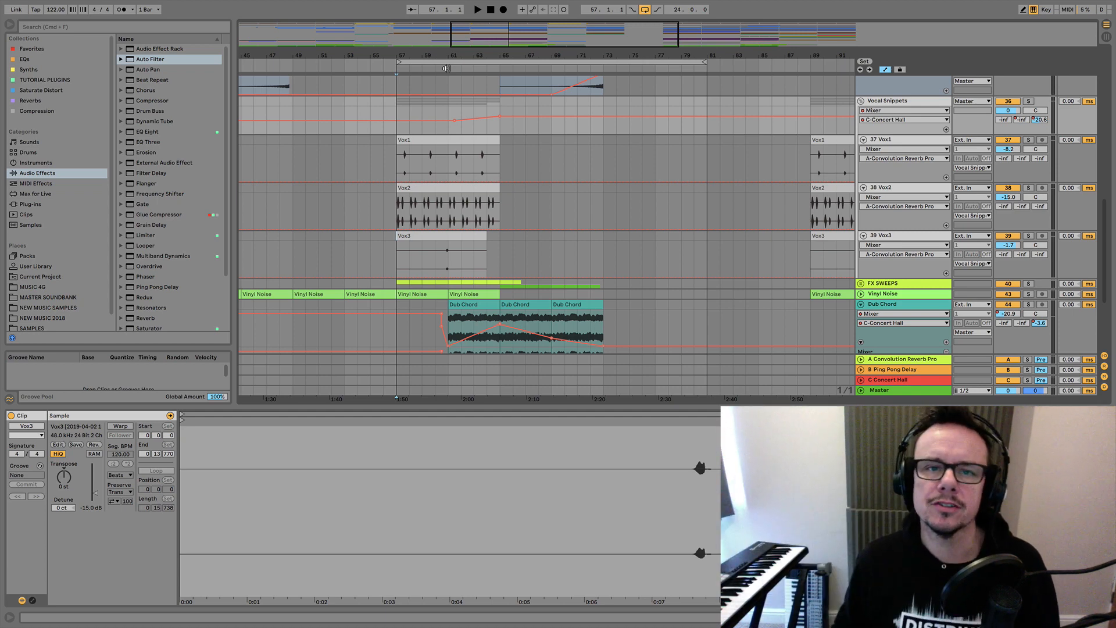
# Show the Vox2 track's B-Ping Pong Delay send automation, then solo the track and play it from bar 57.
pyautogui.click(494, 187)
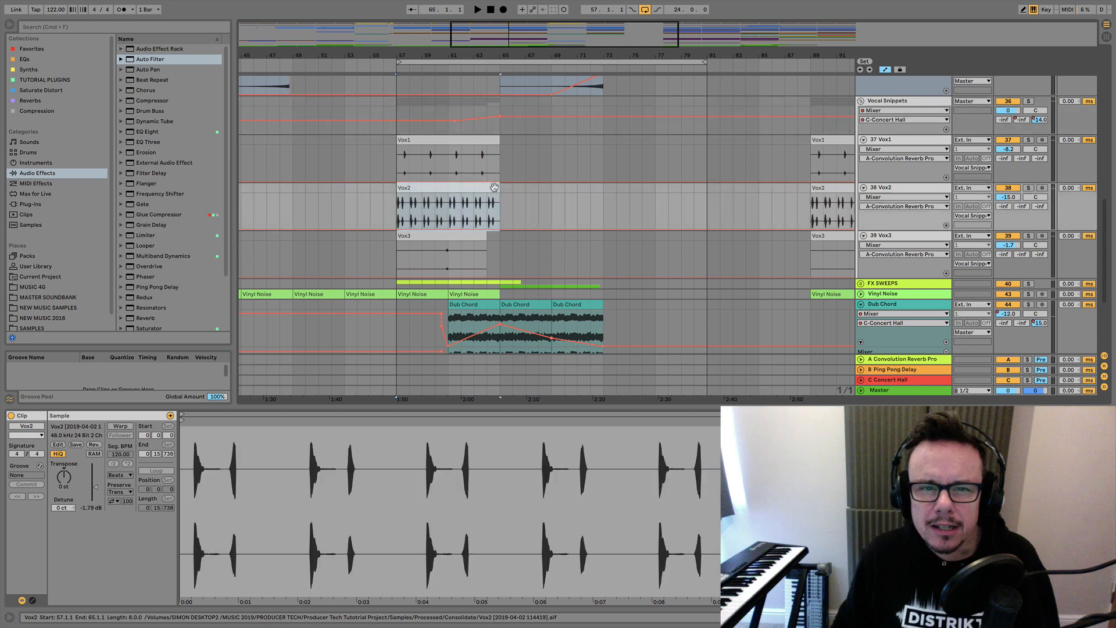
pyautogui.click(1022, 207)
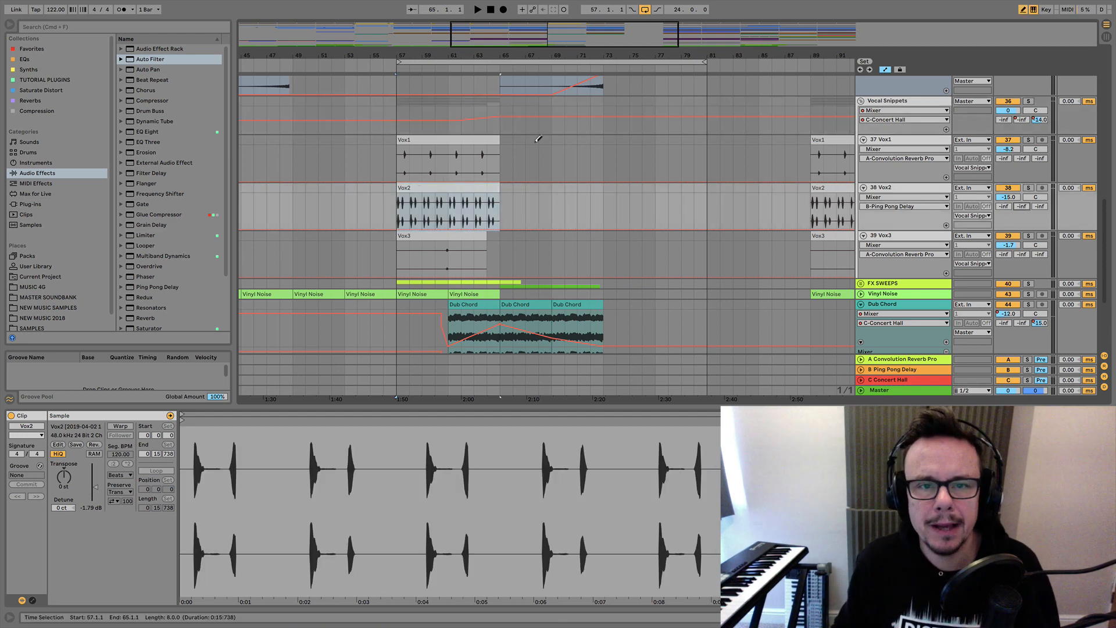
pyautogui.press('z')
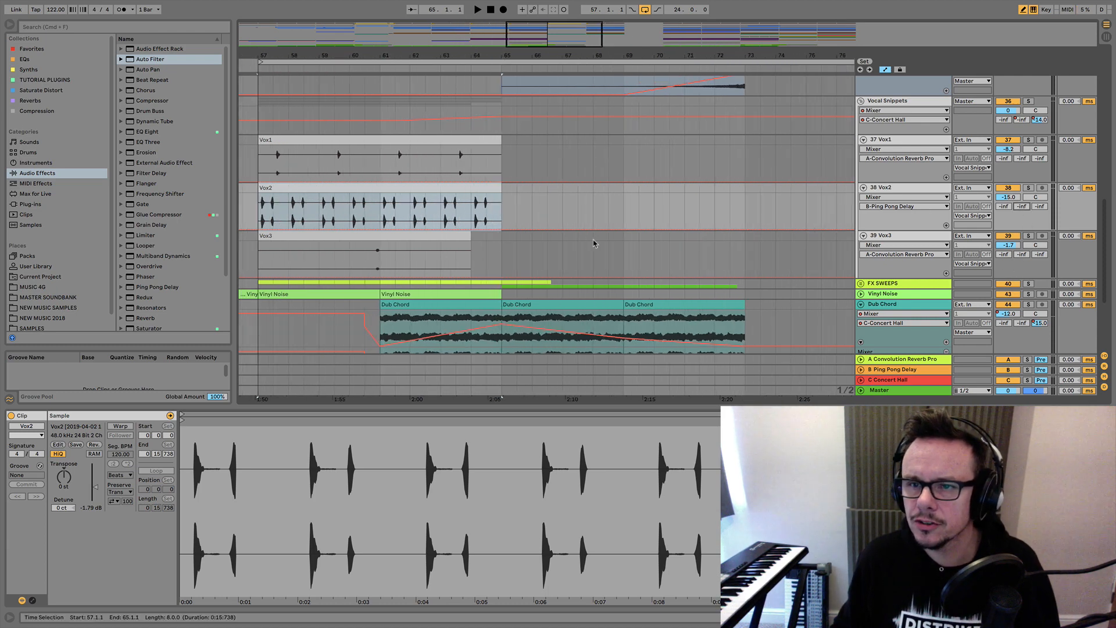
pyautogui.click(1029, 188)
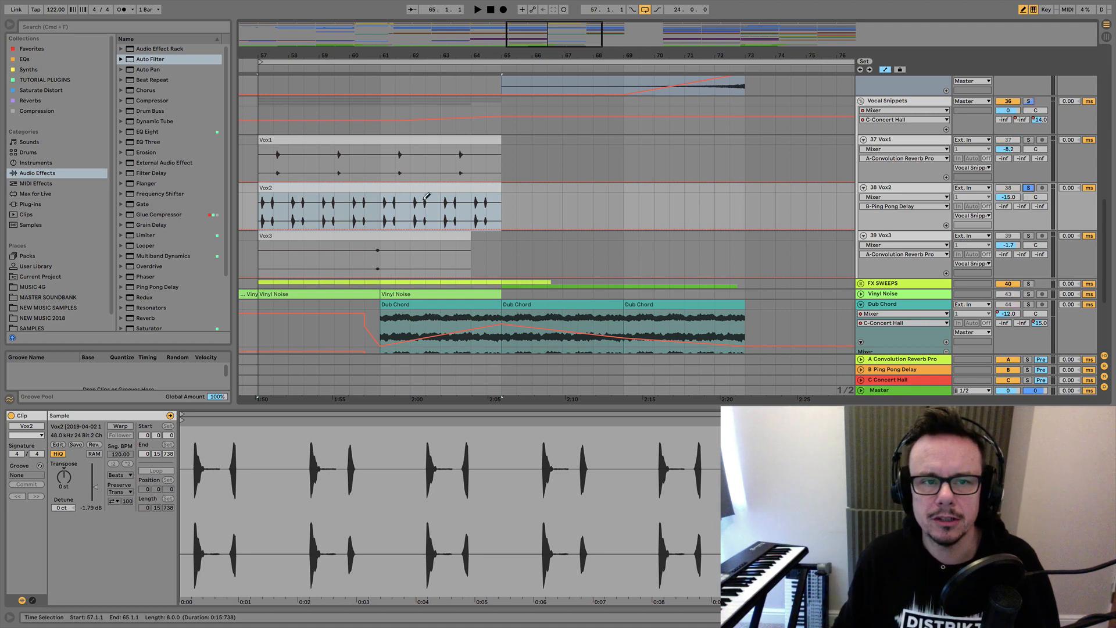
pyautogui.press('space')
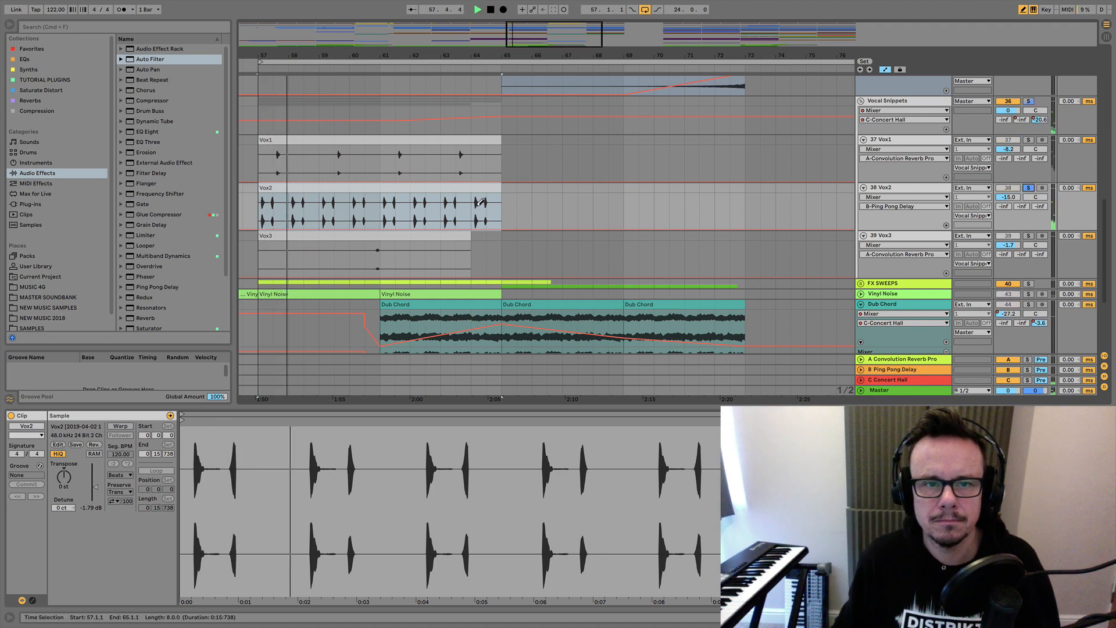
pyautogui.press('space')
# Draw a raised B-Ping Pong Delay send block on Vox2 over the first half of bar 64 and play it.
pyautogui.click(478, 202)
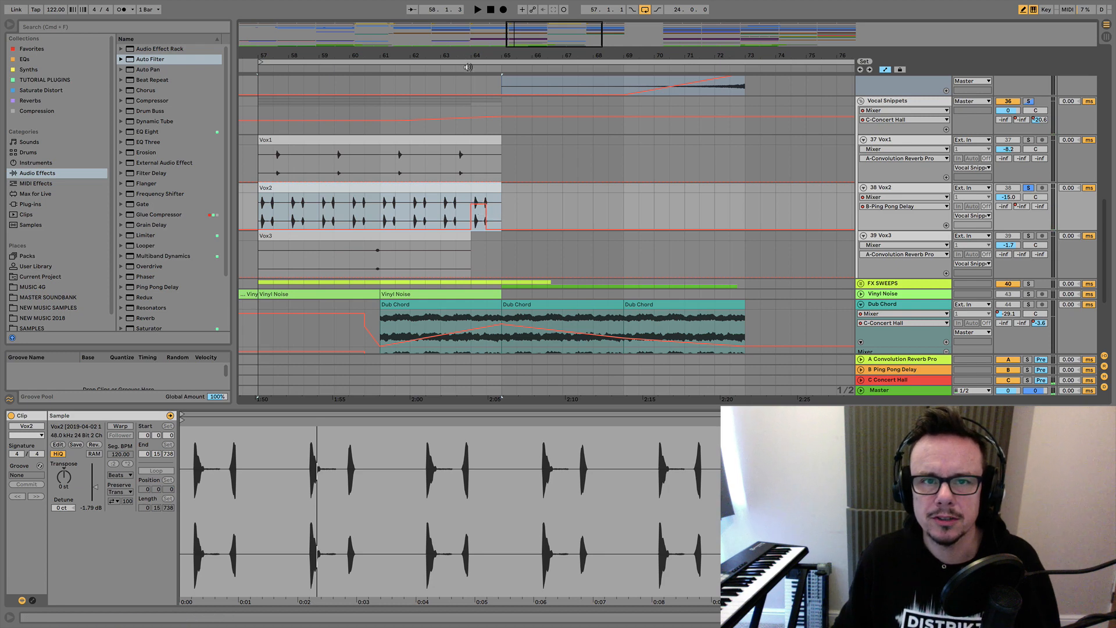
pyautogui.click(468, 67)
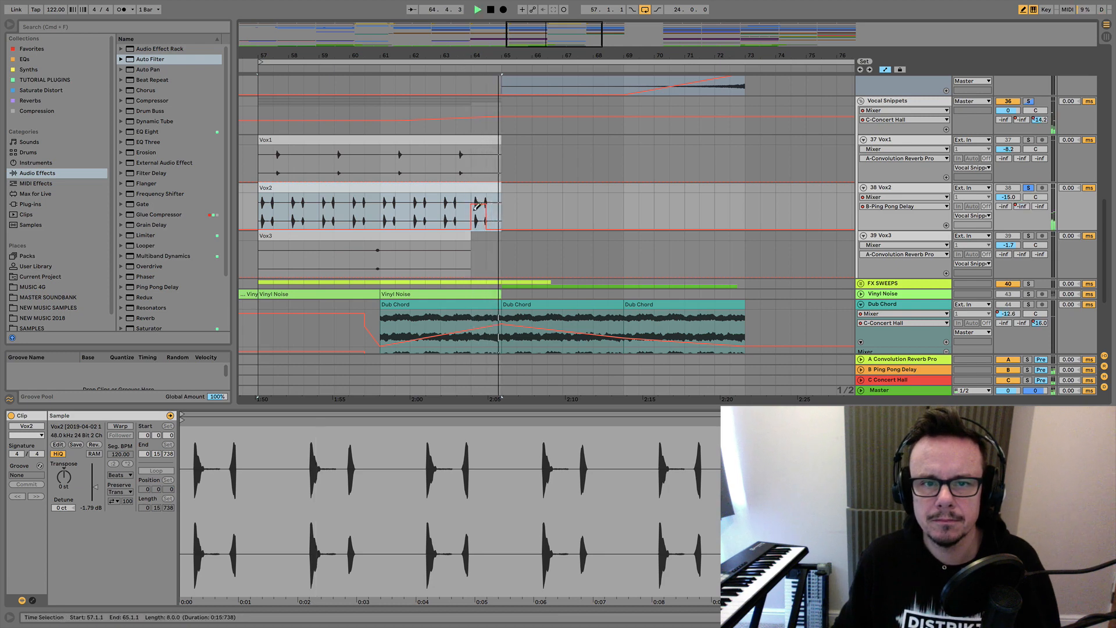
pyautogui.press('space')
# Narrow Vox2's raised delay send to the last vocal hit before 64.3, play it and unsolo the track.
pyautogui.moveTo(472, 56); pyautogui.dragTo(485, 168)
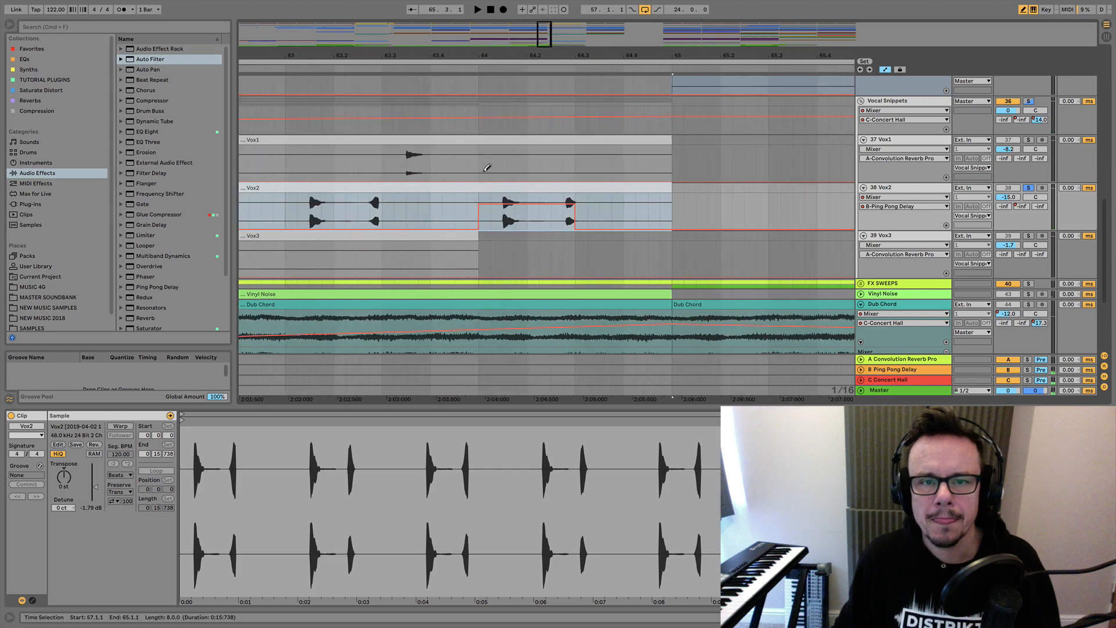
pyautogui.click(481, 235)
pyautogui.moveTo(481, 227); pyautogui.dragTo(482, 232)
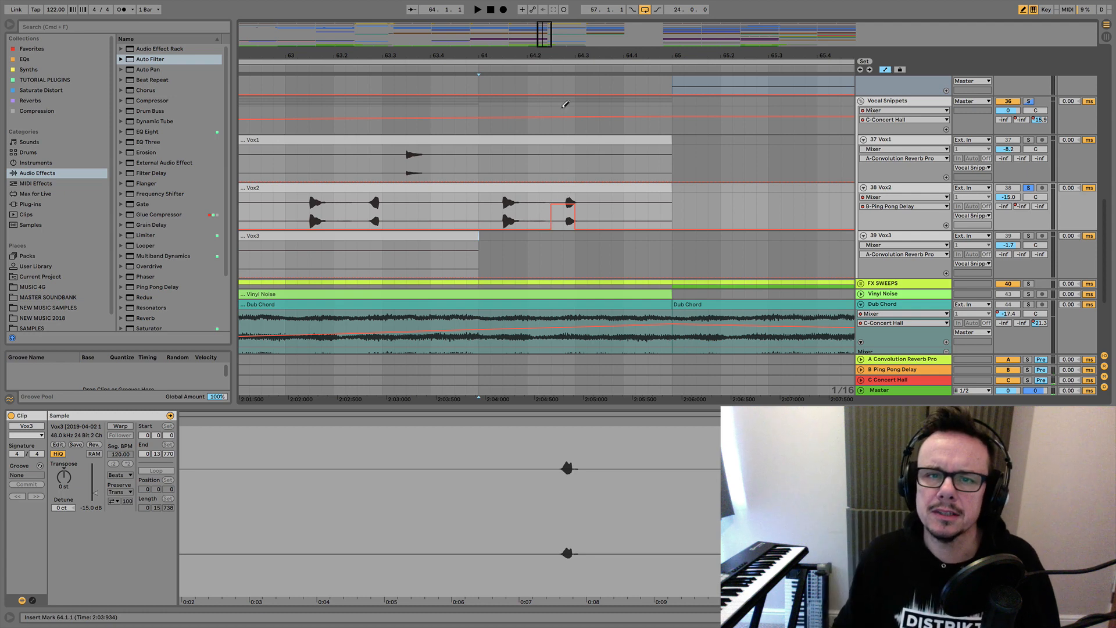
pyautogui.press('space')
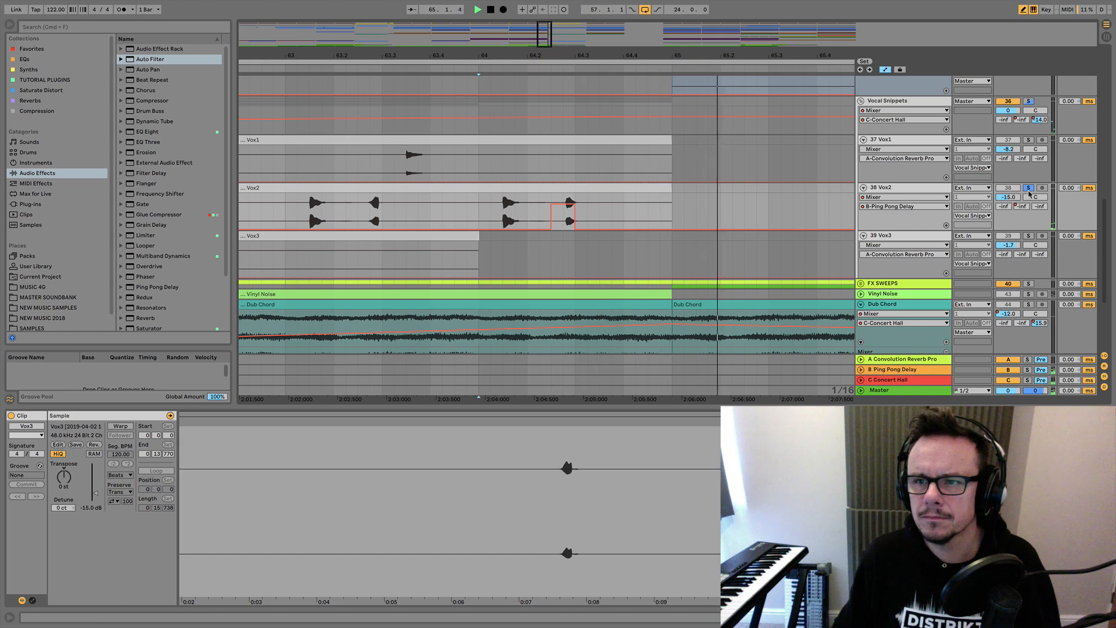
pyautogui.press('space')
# Play the arrangement from bar 57 through the break to bar 76, reviewing the vocal, Dub Chord, Reversed Verb and drum automation.
pyautogui.moveTo(577, 55); pyautogui.dragTo(576, 13)
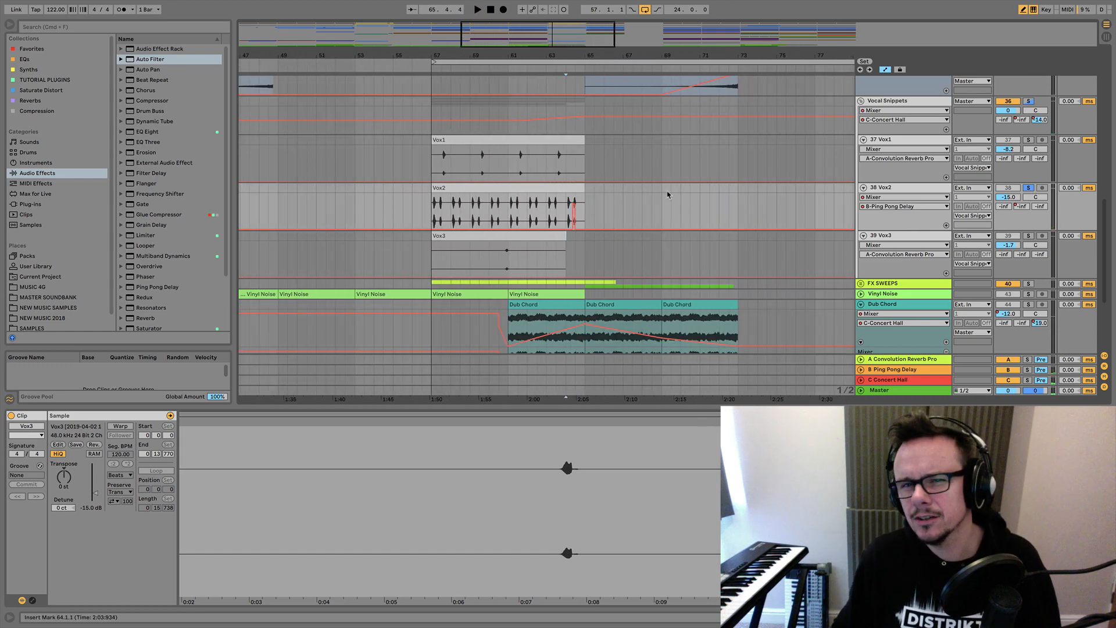
pyautogui.click(425, 66)
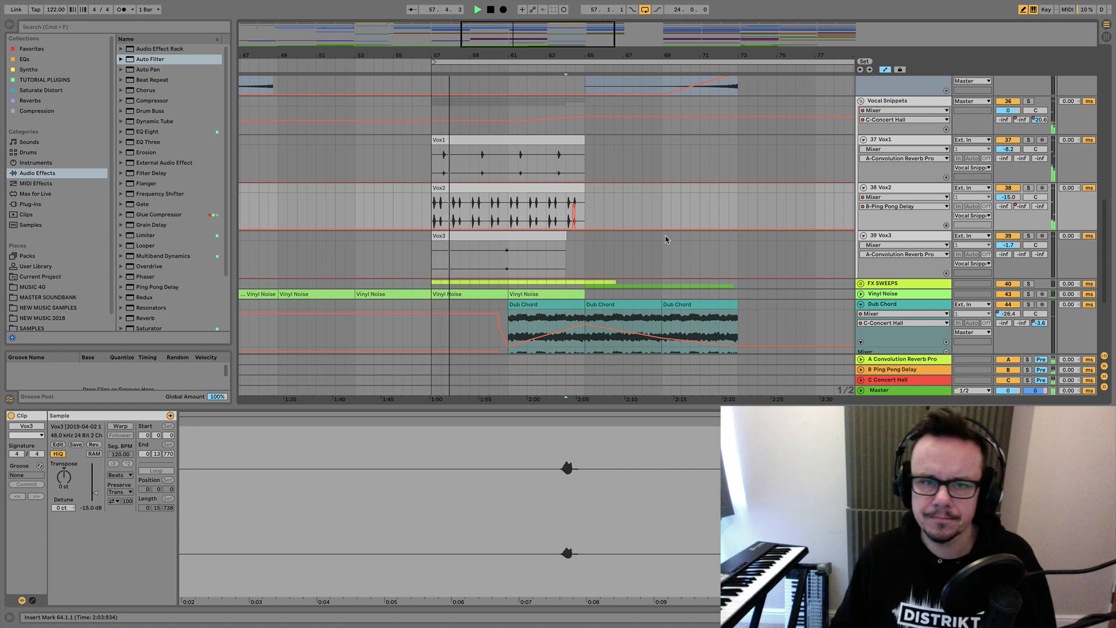
pyautogui.scroll(-1, 666, 239)
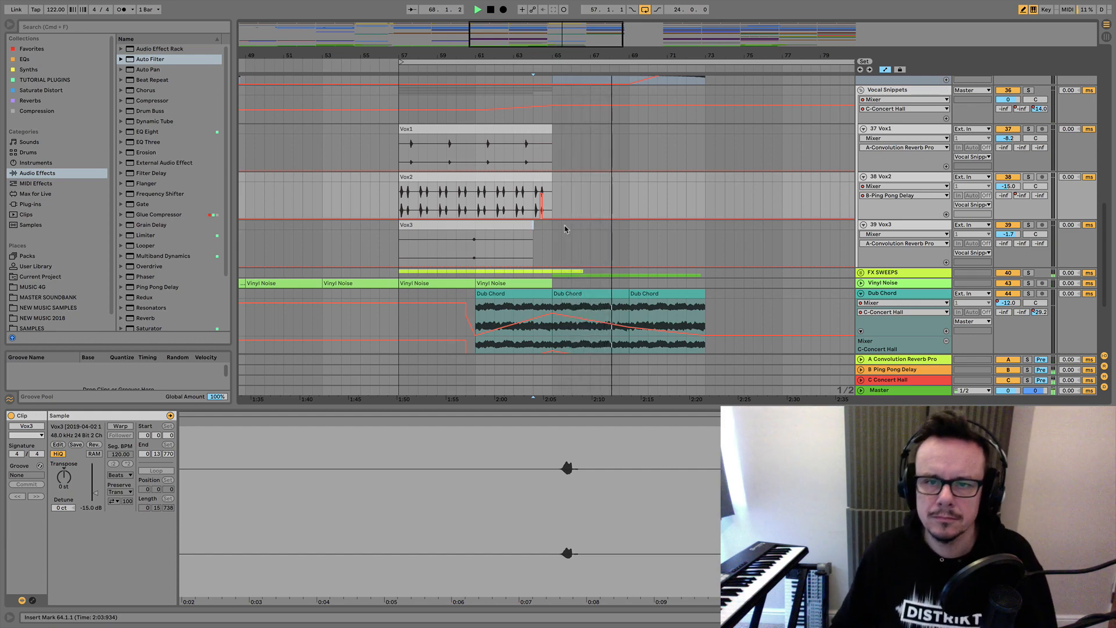
pyautogui.scroll(-5, 565, 229)
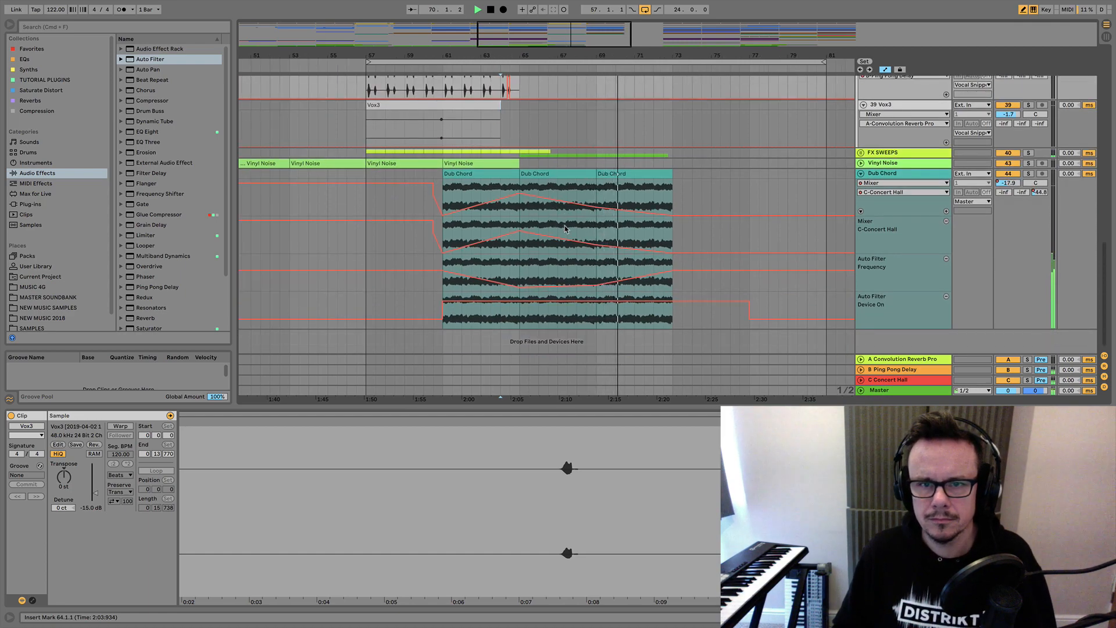
pyautogui.scroll(4, 564, 229)
pyautogui.scroll(10, 565, 229)
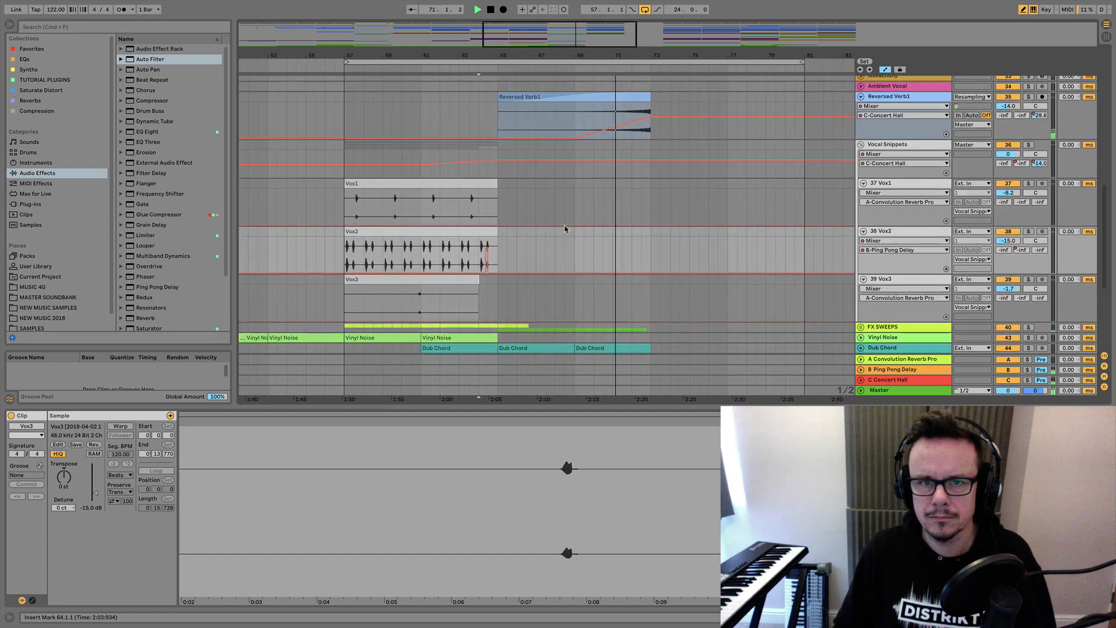
pyautogui.scroll(7, 567, 230)
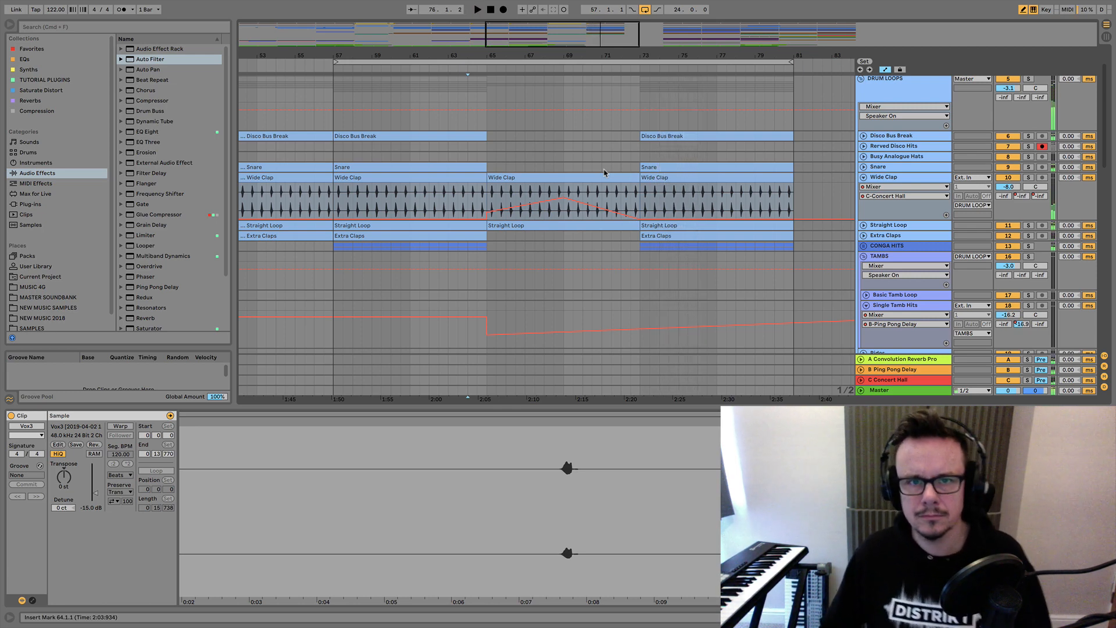
# Duplicate the two Vinyl Noise clips at bars 57 to 65 across bars 65 to 73 and fold the track.
pyautogui.scroll(-1, 604, 173)
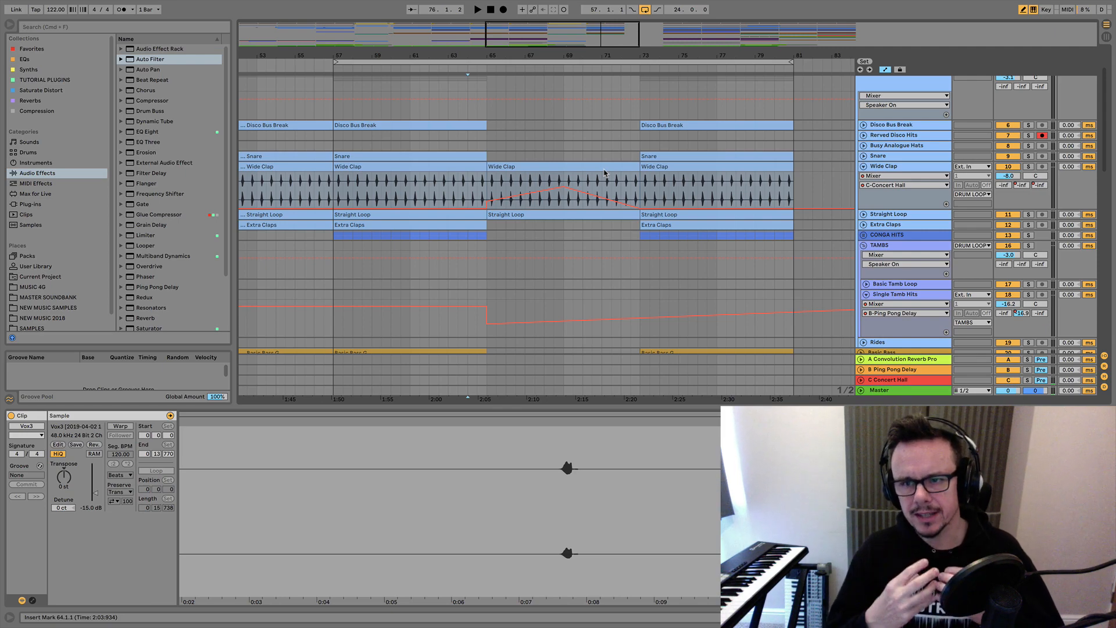
pyautogui.scroll(-15, 604, 173)
pyautogui.hscroll(-2, 604, 173)
pyautogui.scroll(3, 604, 173)
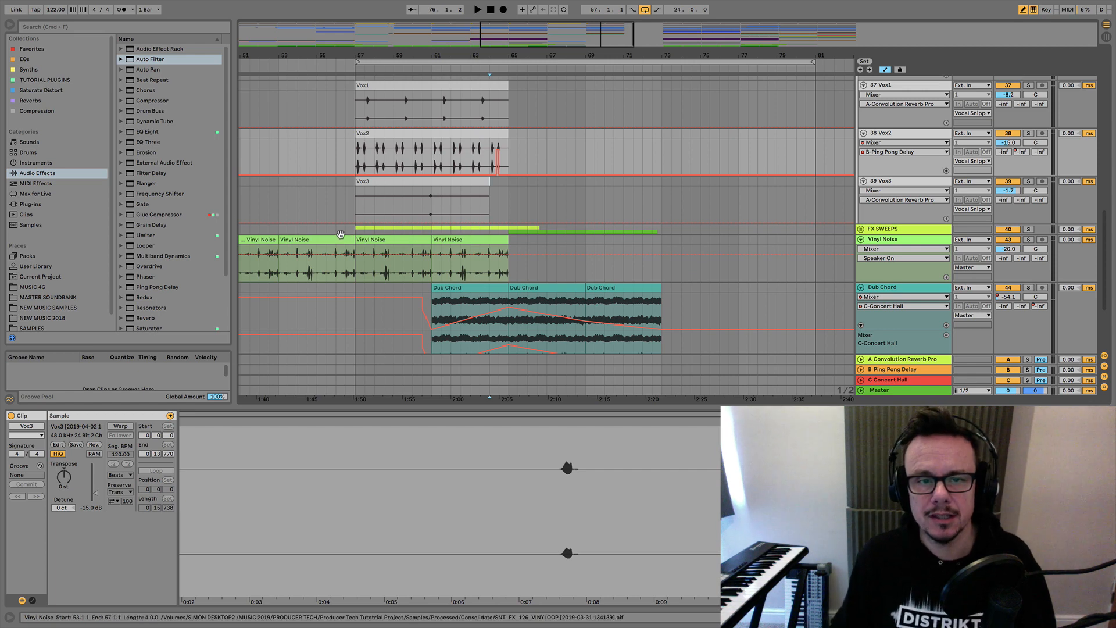
pyautogui.click(372, 239)
pyautogui.keyDown('shift'); pyautogui.click(453, 239); pyautogui.keyUp('shift')
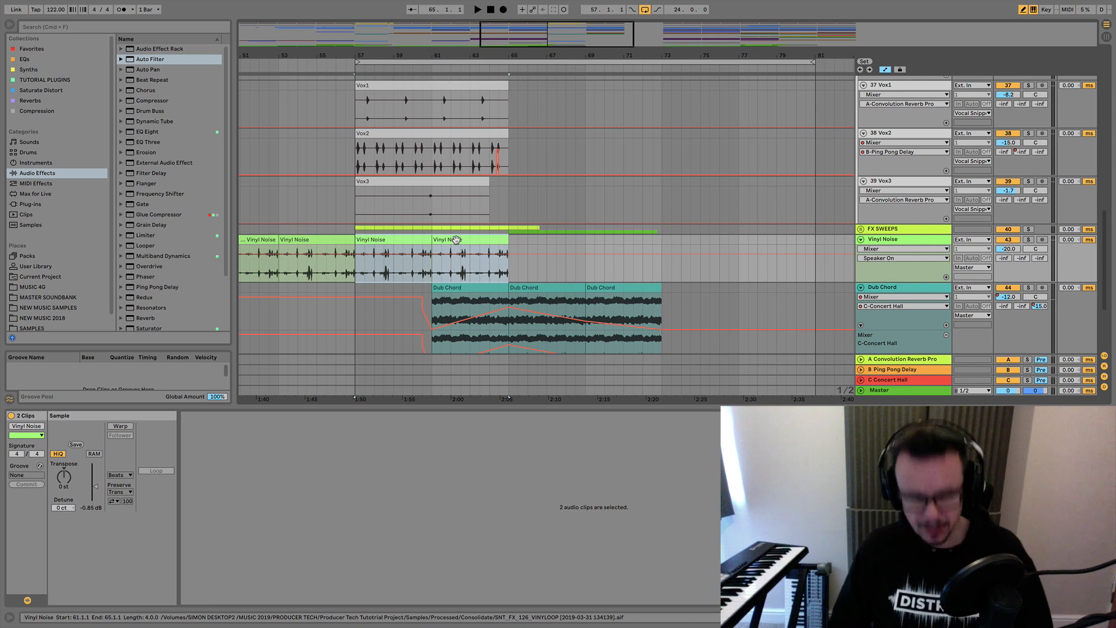
pyautogui.press('super+d')
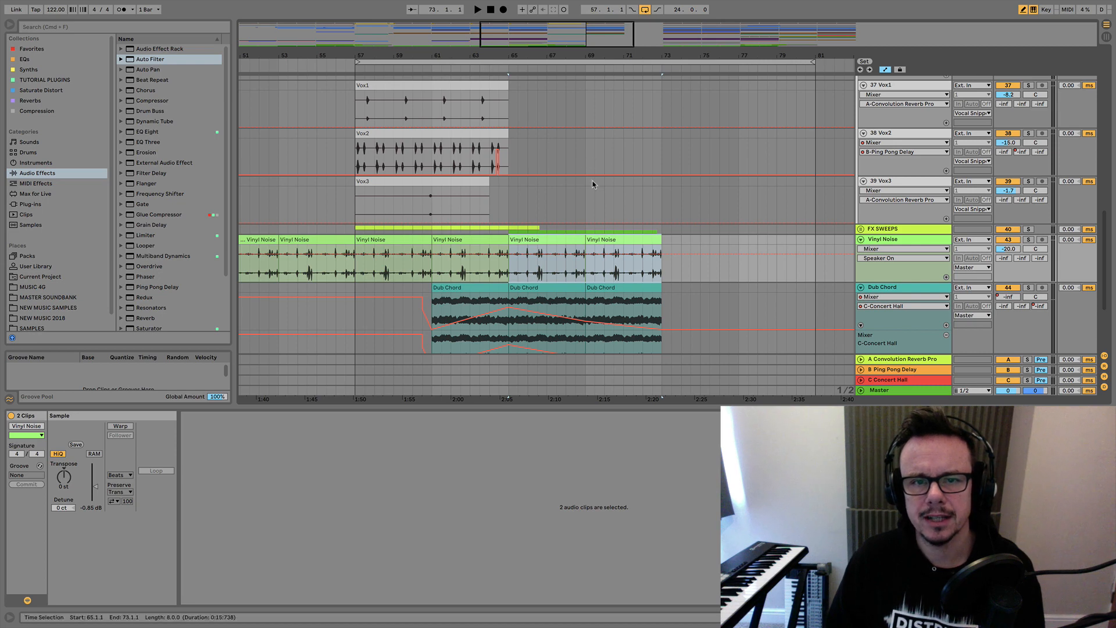
pyautogui.scroll(-1, 593, 184)
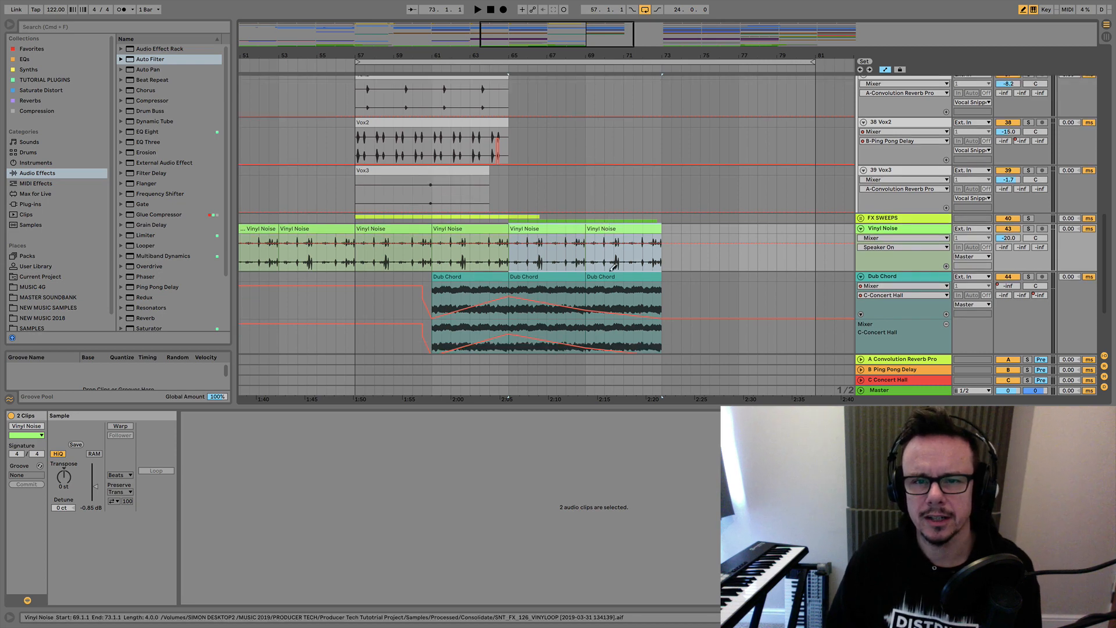
pyautogui.click(861, 229)
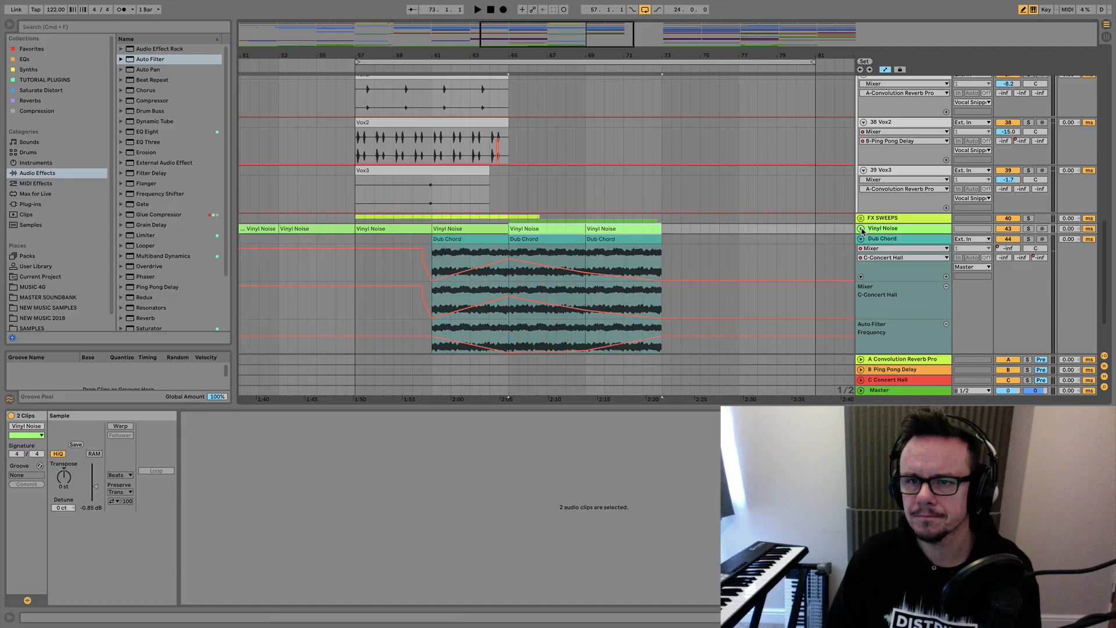